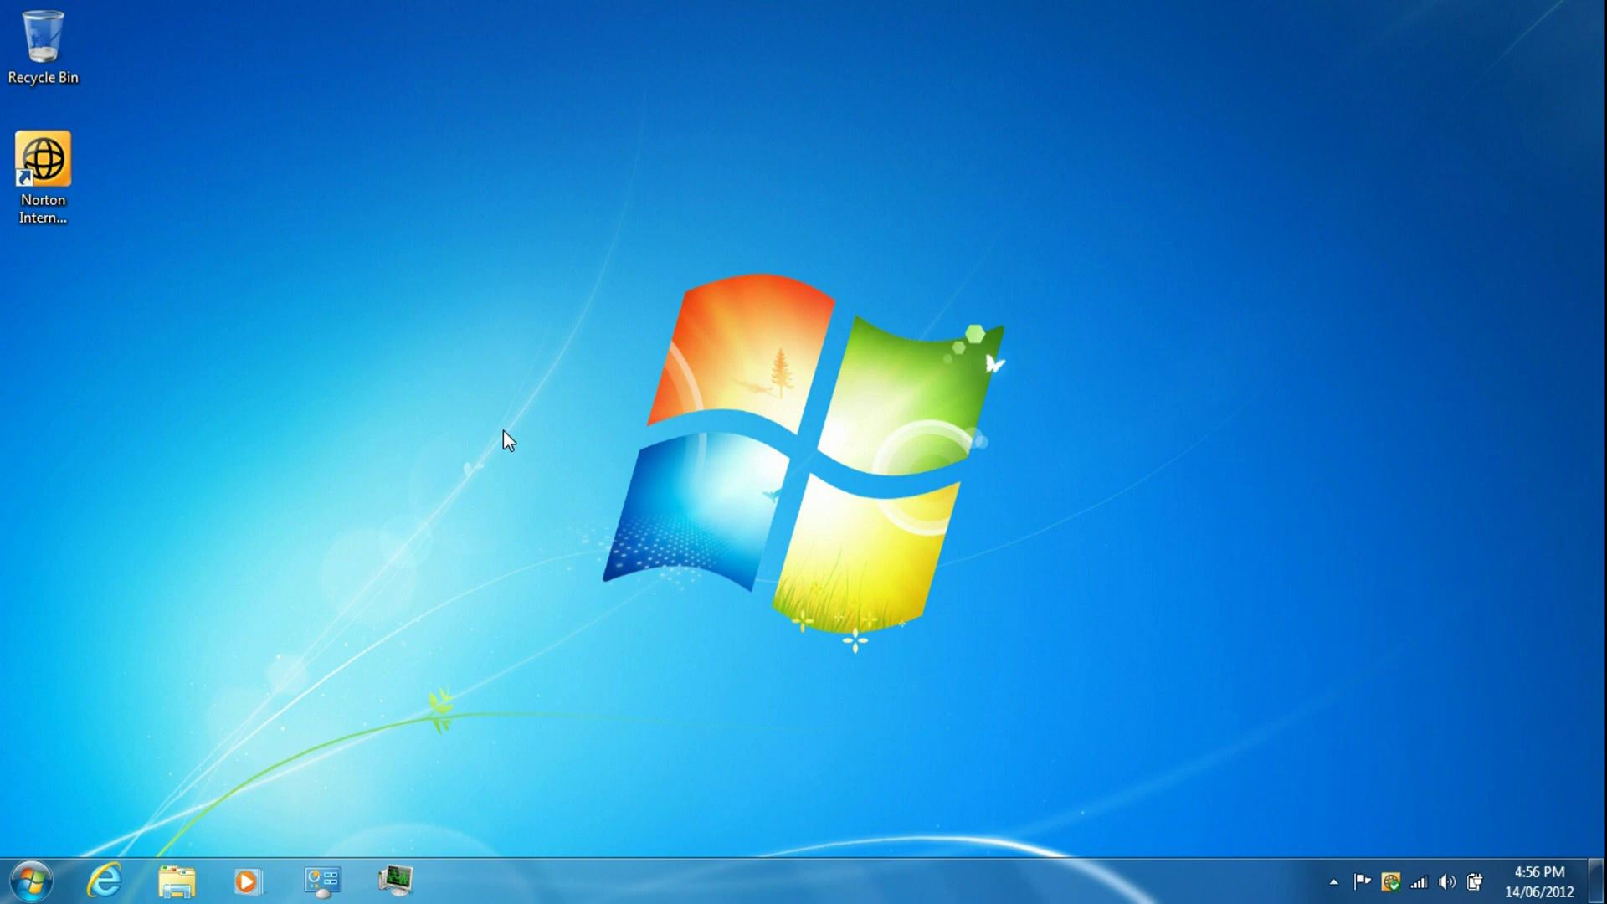
Step: Search Google in Internet Explorer for 'windows 7 usb'
click(102, 883)
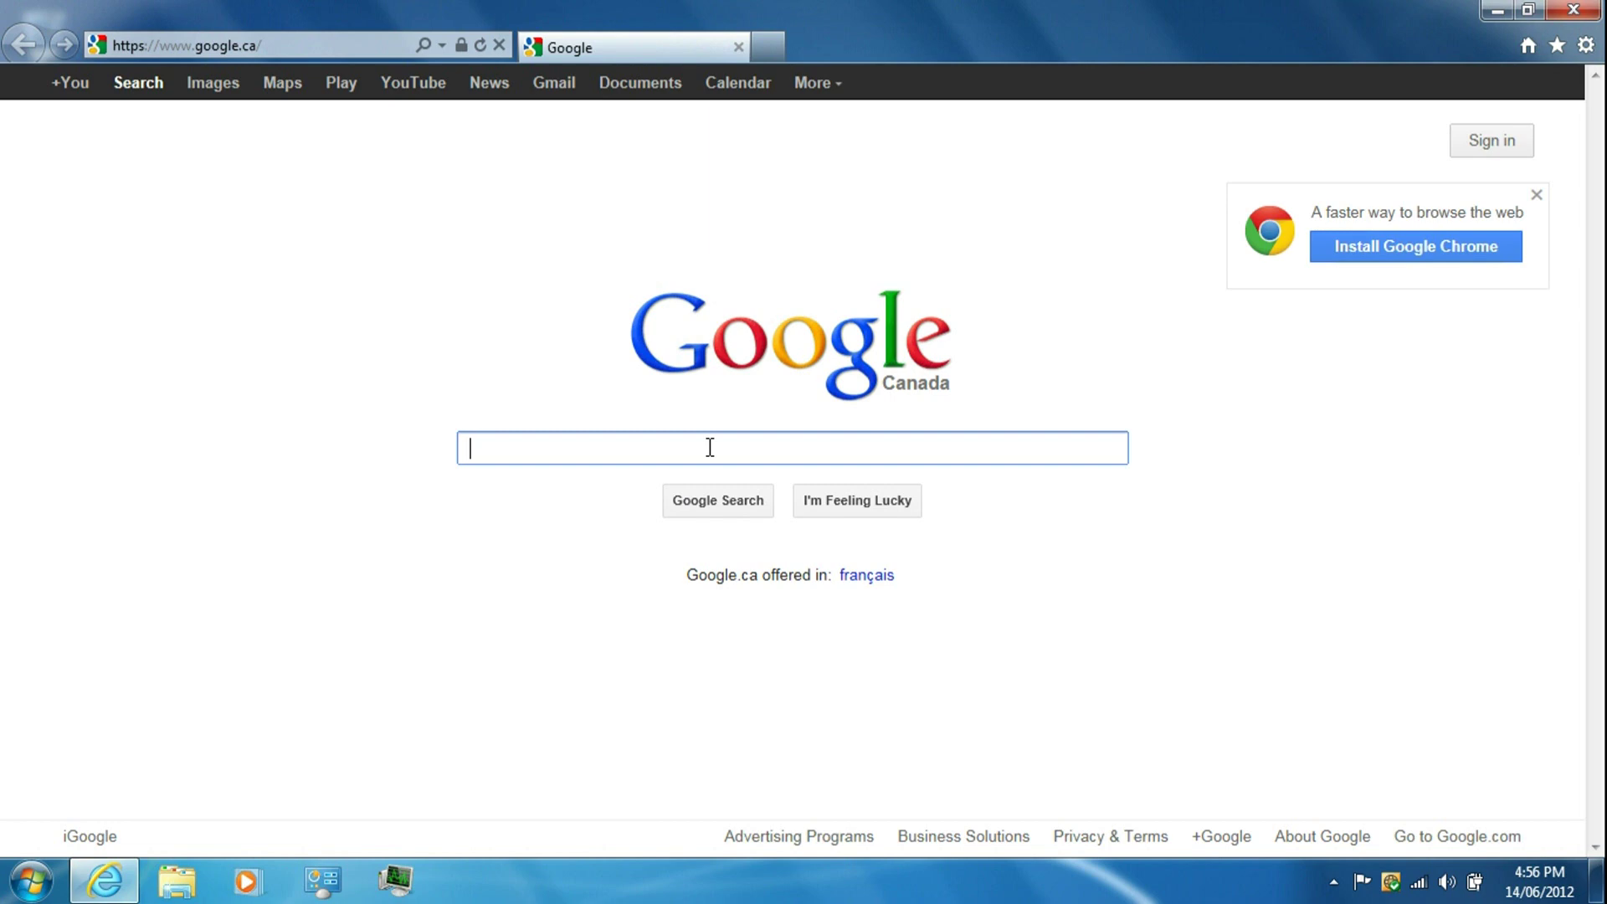
text(w)
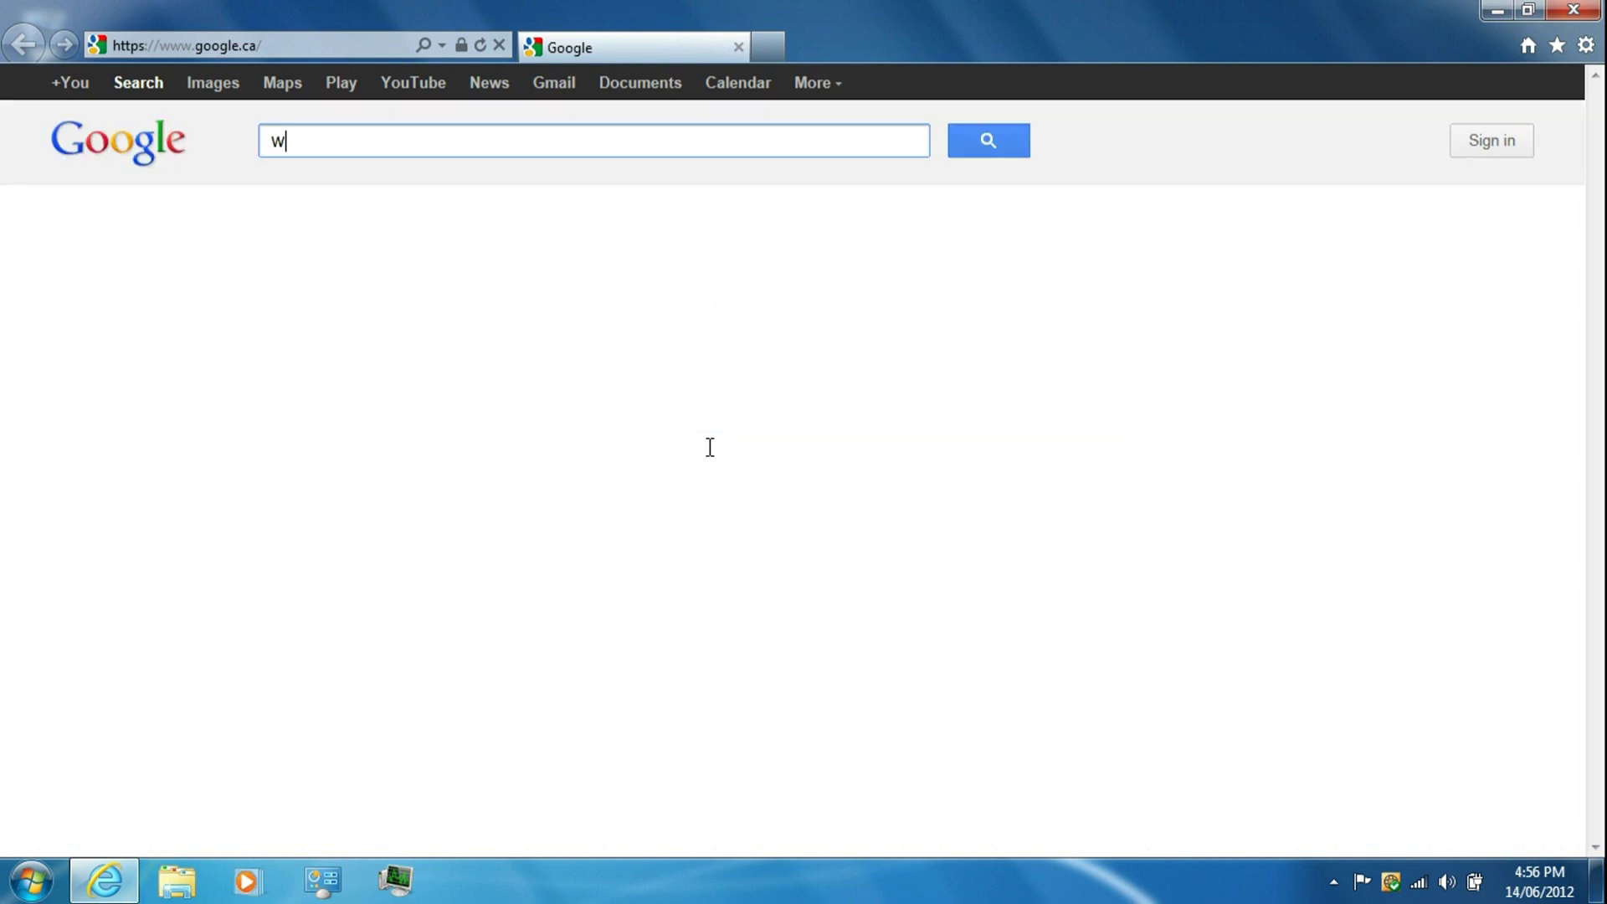
text(indows 7 usb)
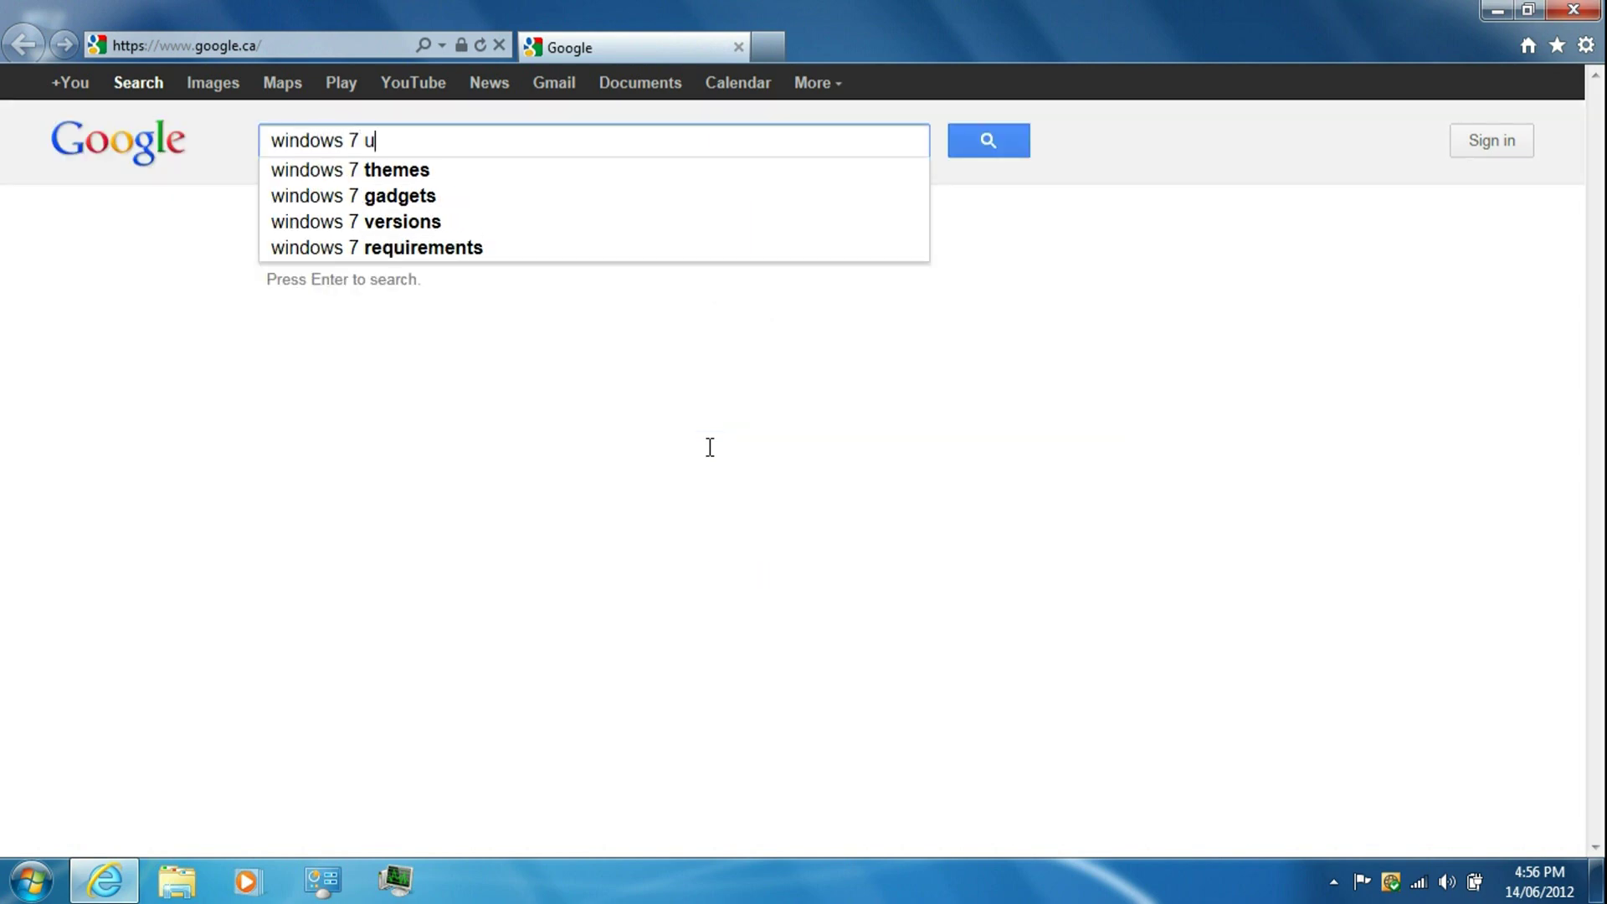
key(Return)
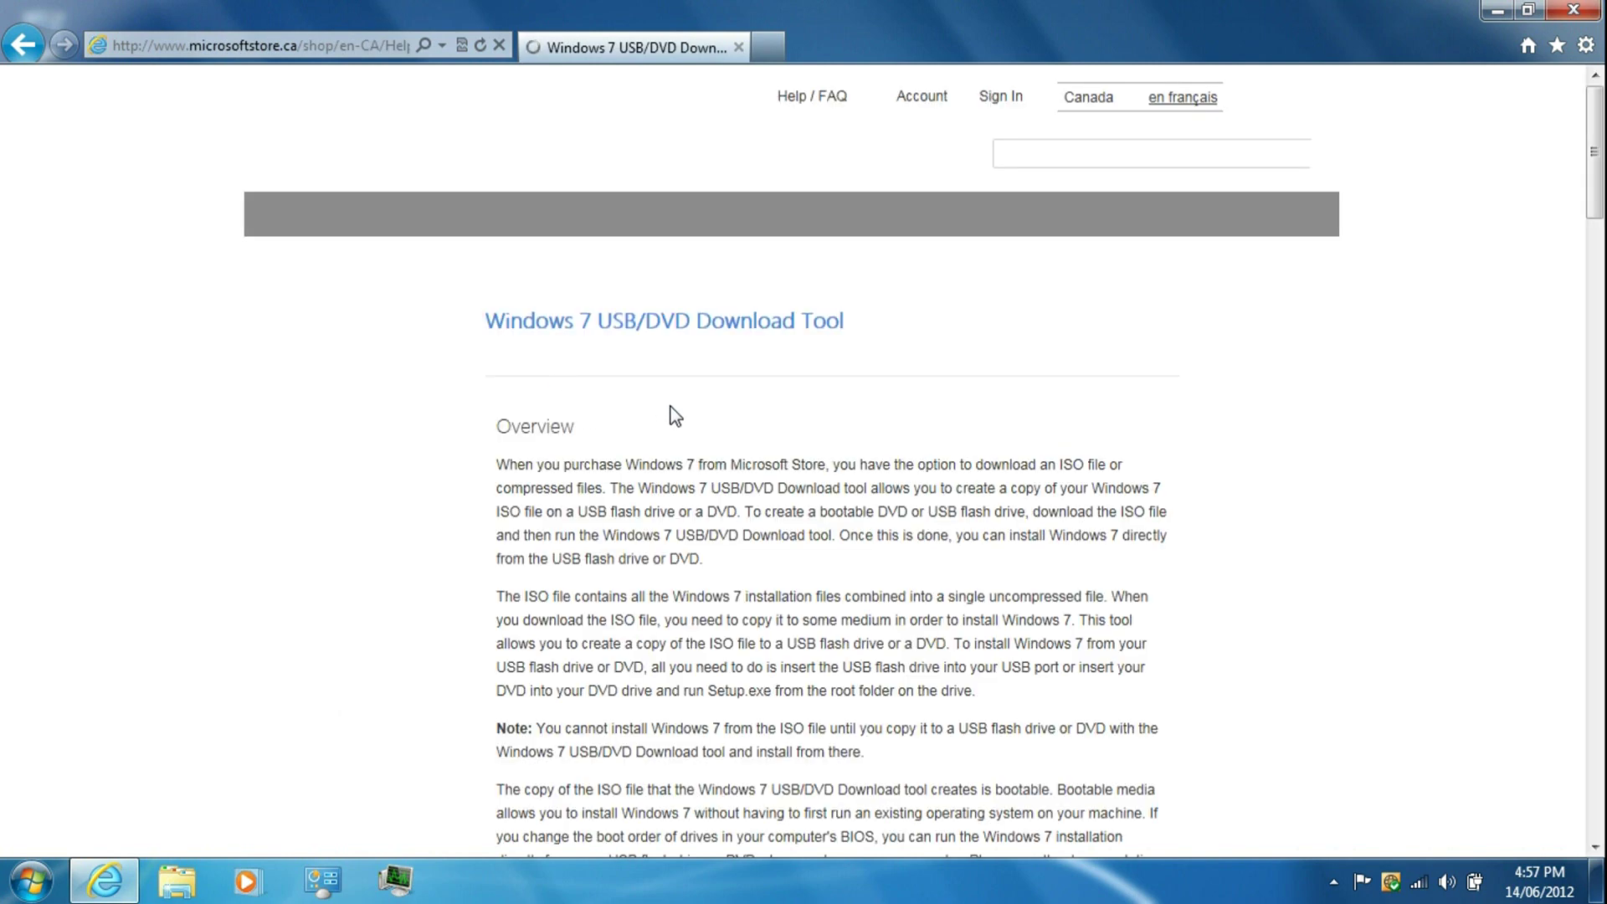
Step: Download the Windows7-USB-DVD-tool.exe installer from the Microsoft Store page and run it
scroll(676, 416, down, 9)
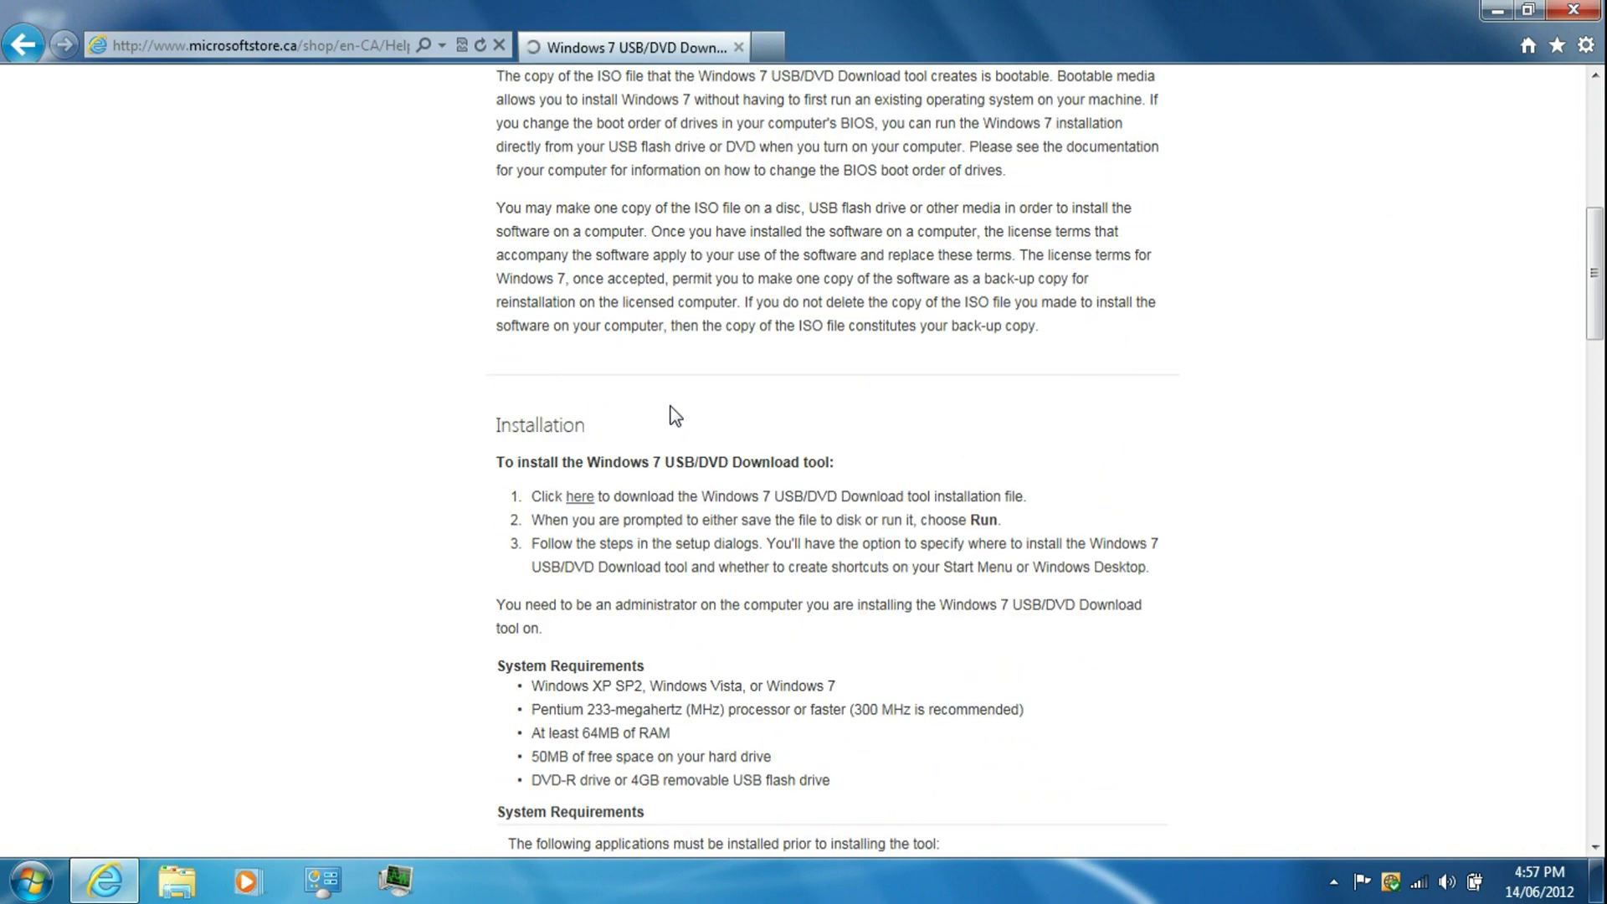
click(589, 500)
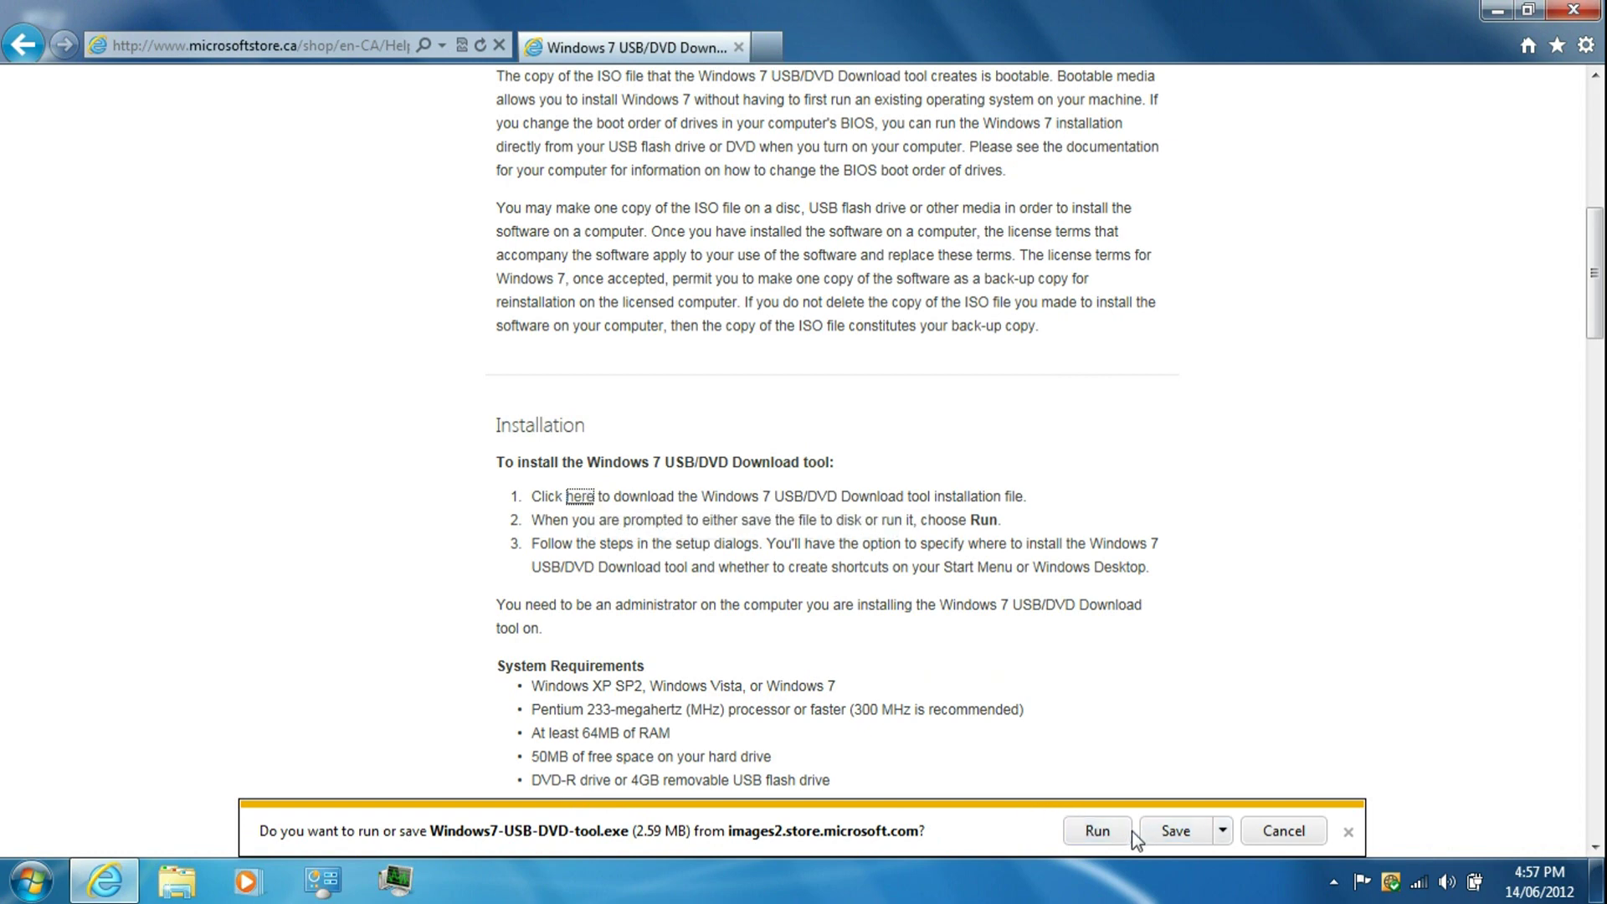
click(1097, 830)
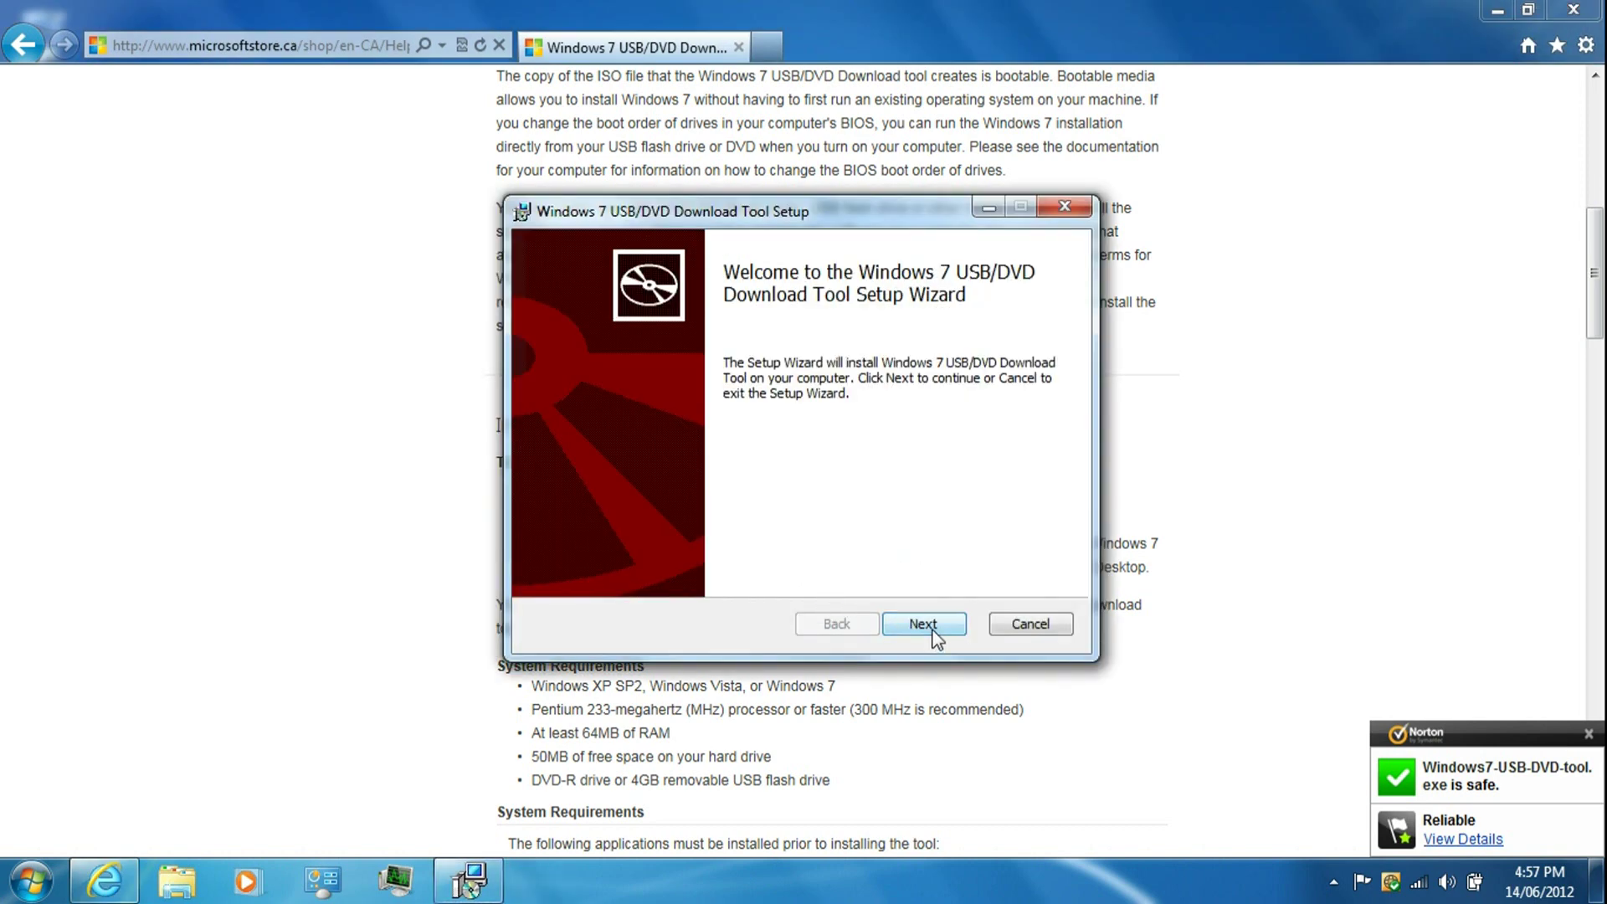
Step: Install the Windows 7 USB/DVD Download Tool with default settings and close the finished wizard
click(935, 637)
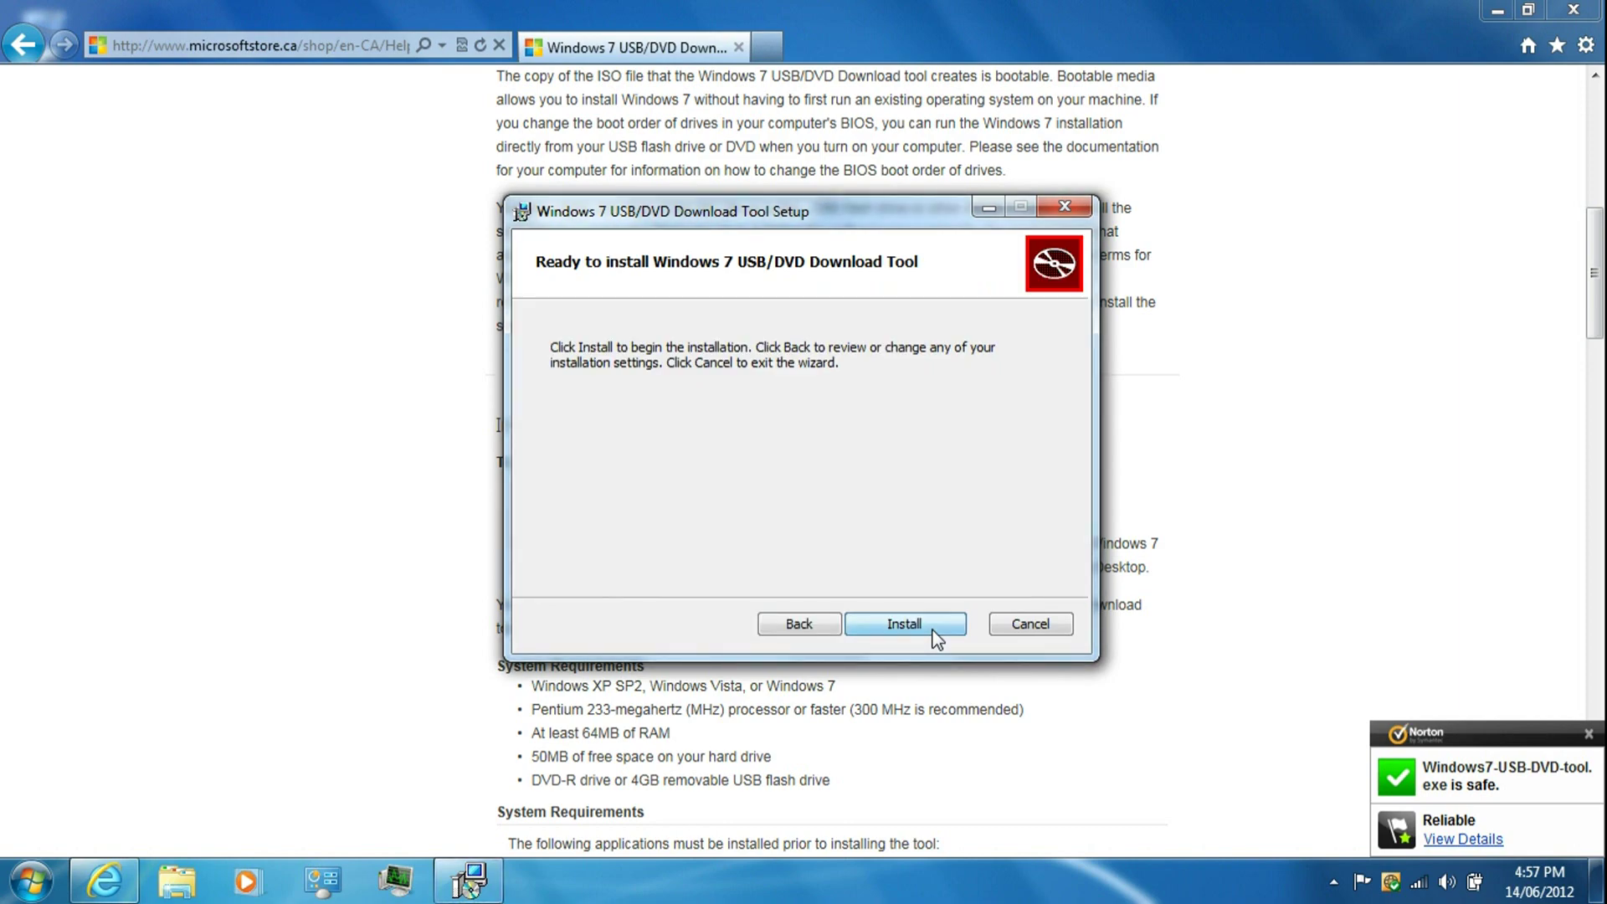
click(935, 637)
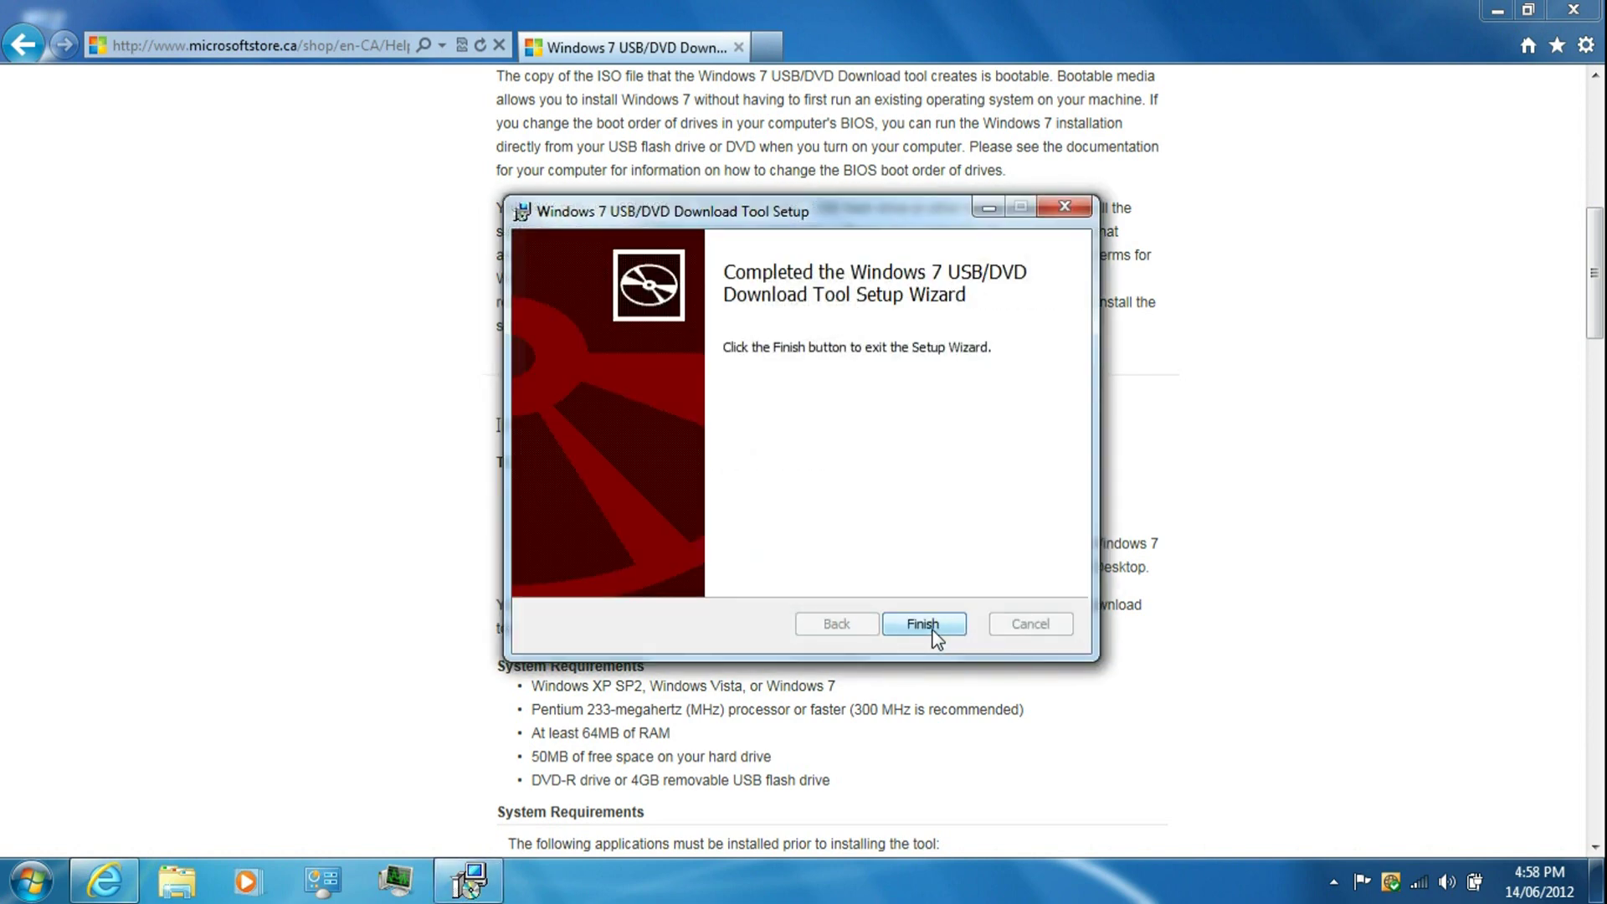
click(932, 626)
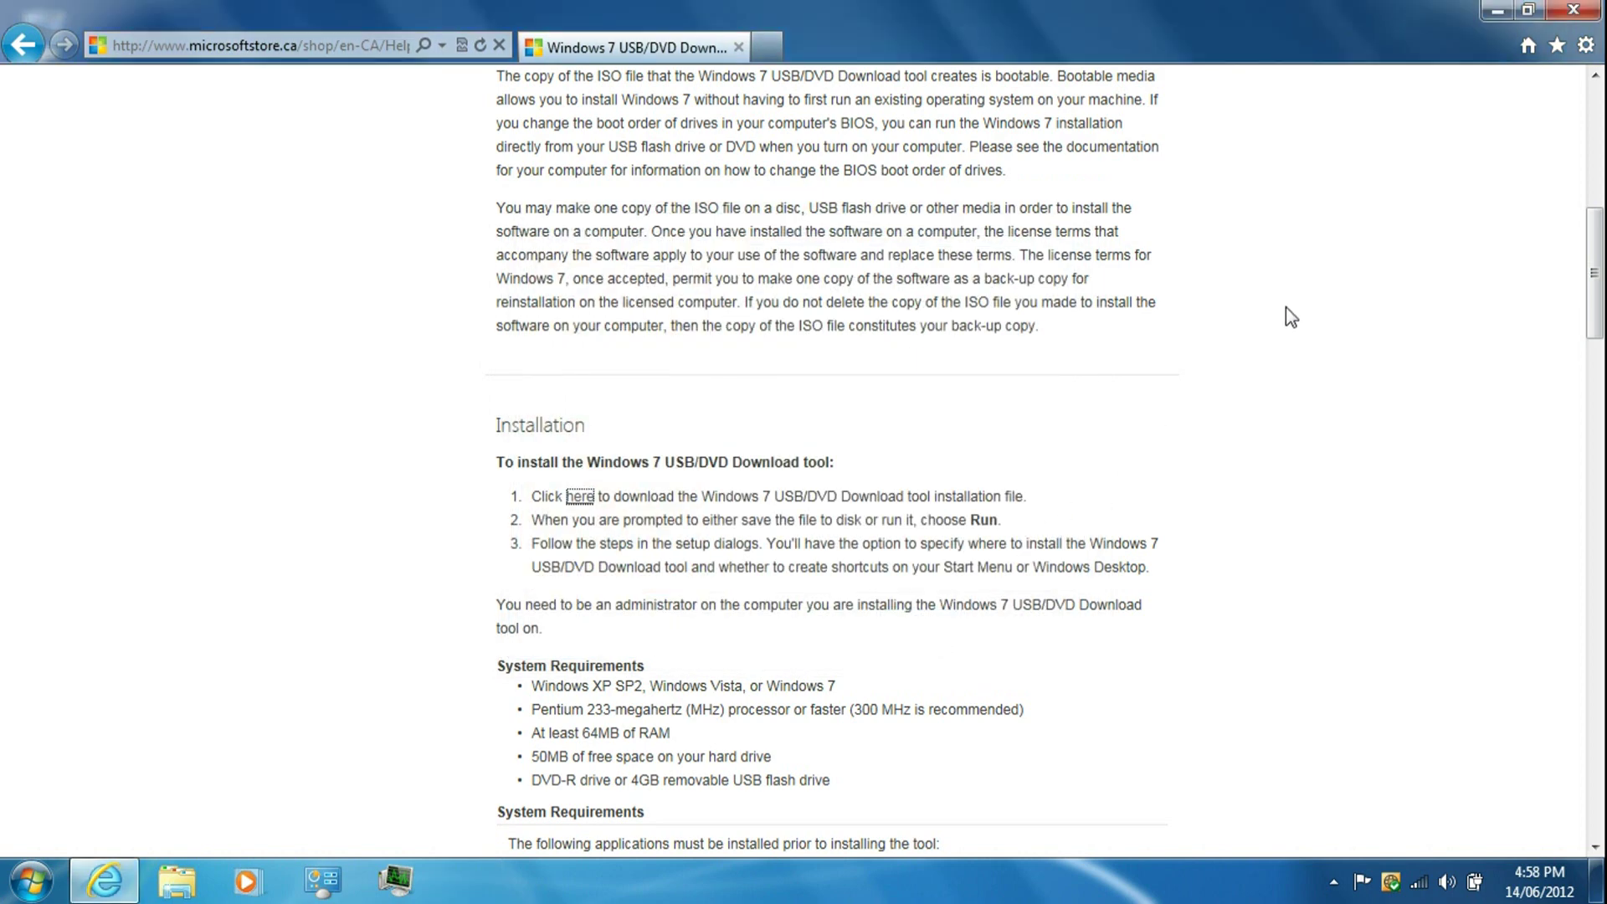
Step: Search Google for 'windows 8 iso' and open the Release Preview page with the English 64-bit and 32-bit downloads
click(1528, 49)
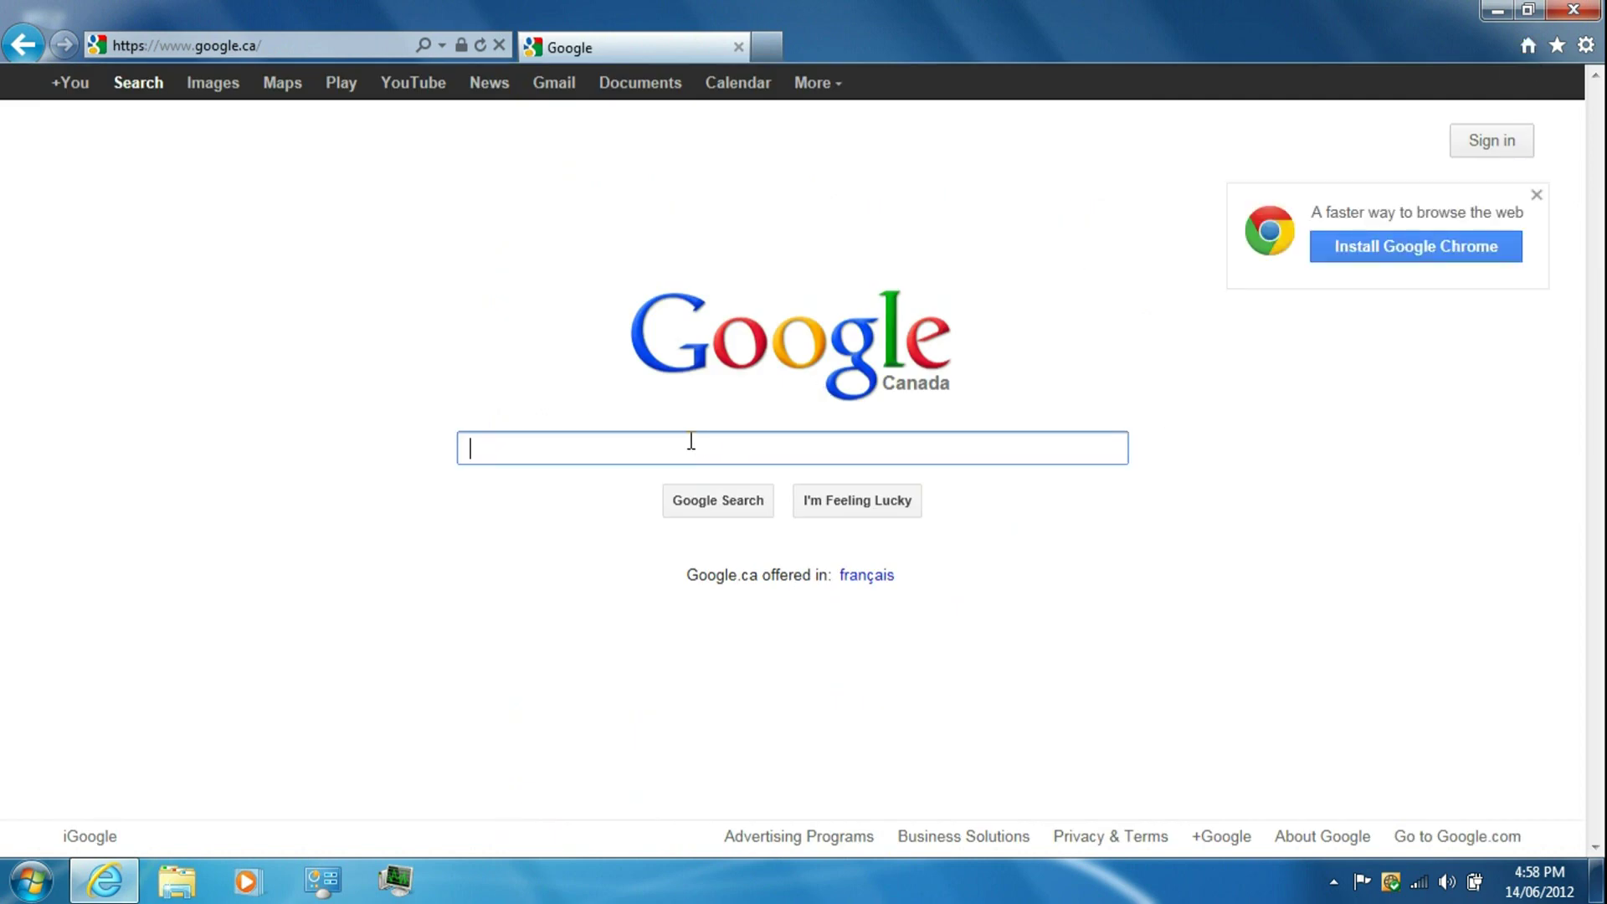
text(windo)
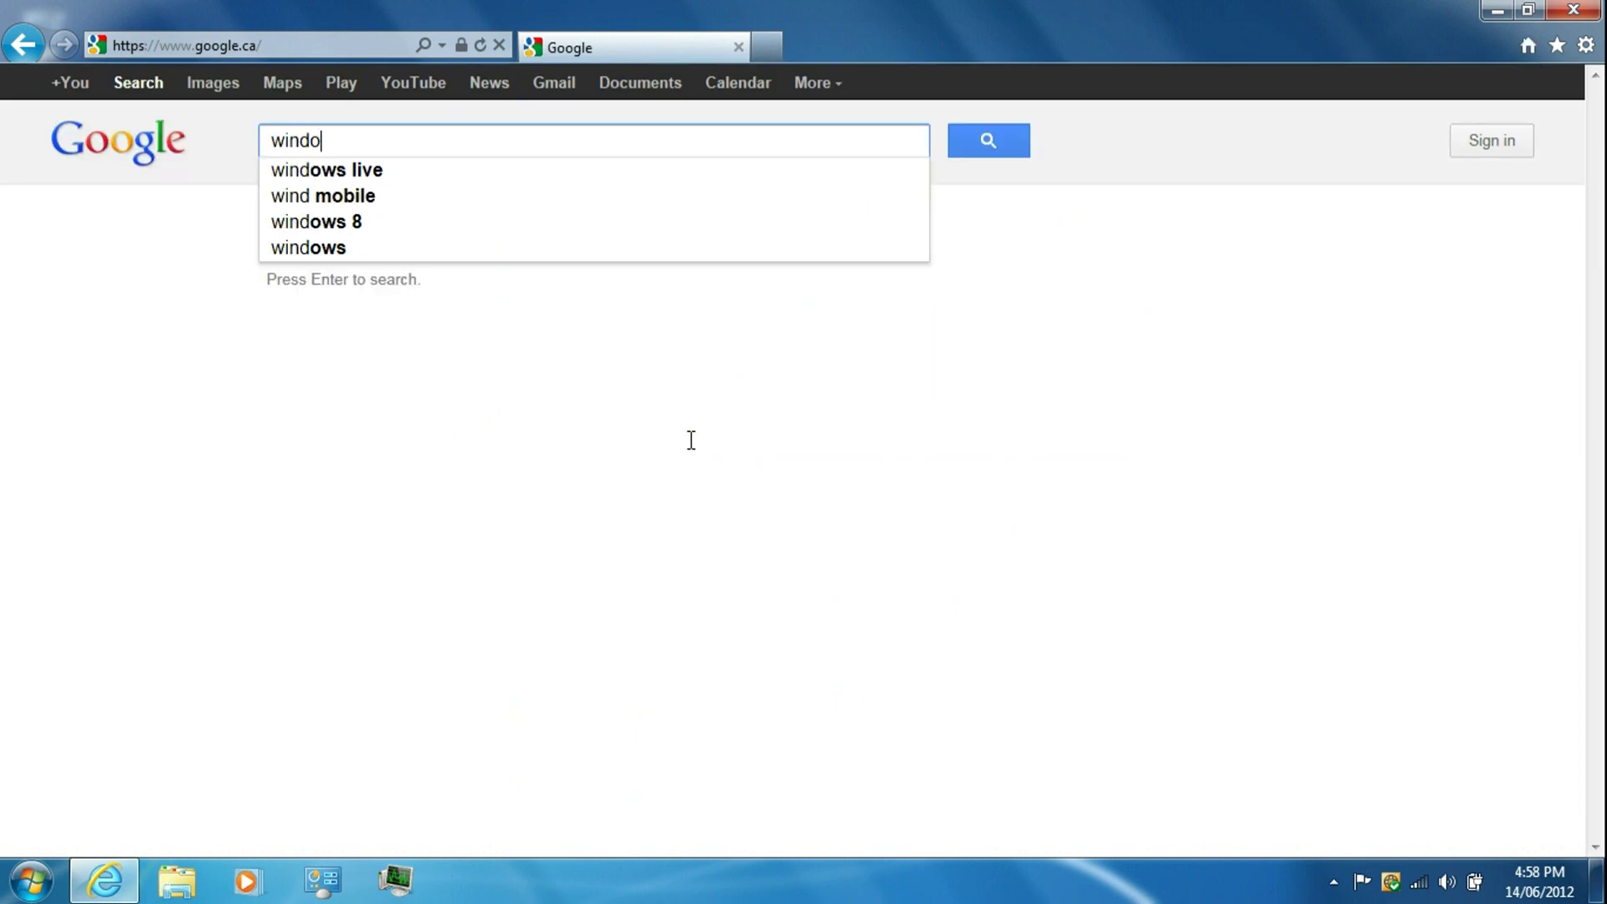
text(ws 8 iso)
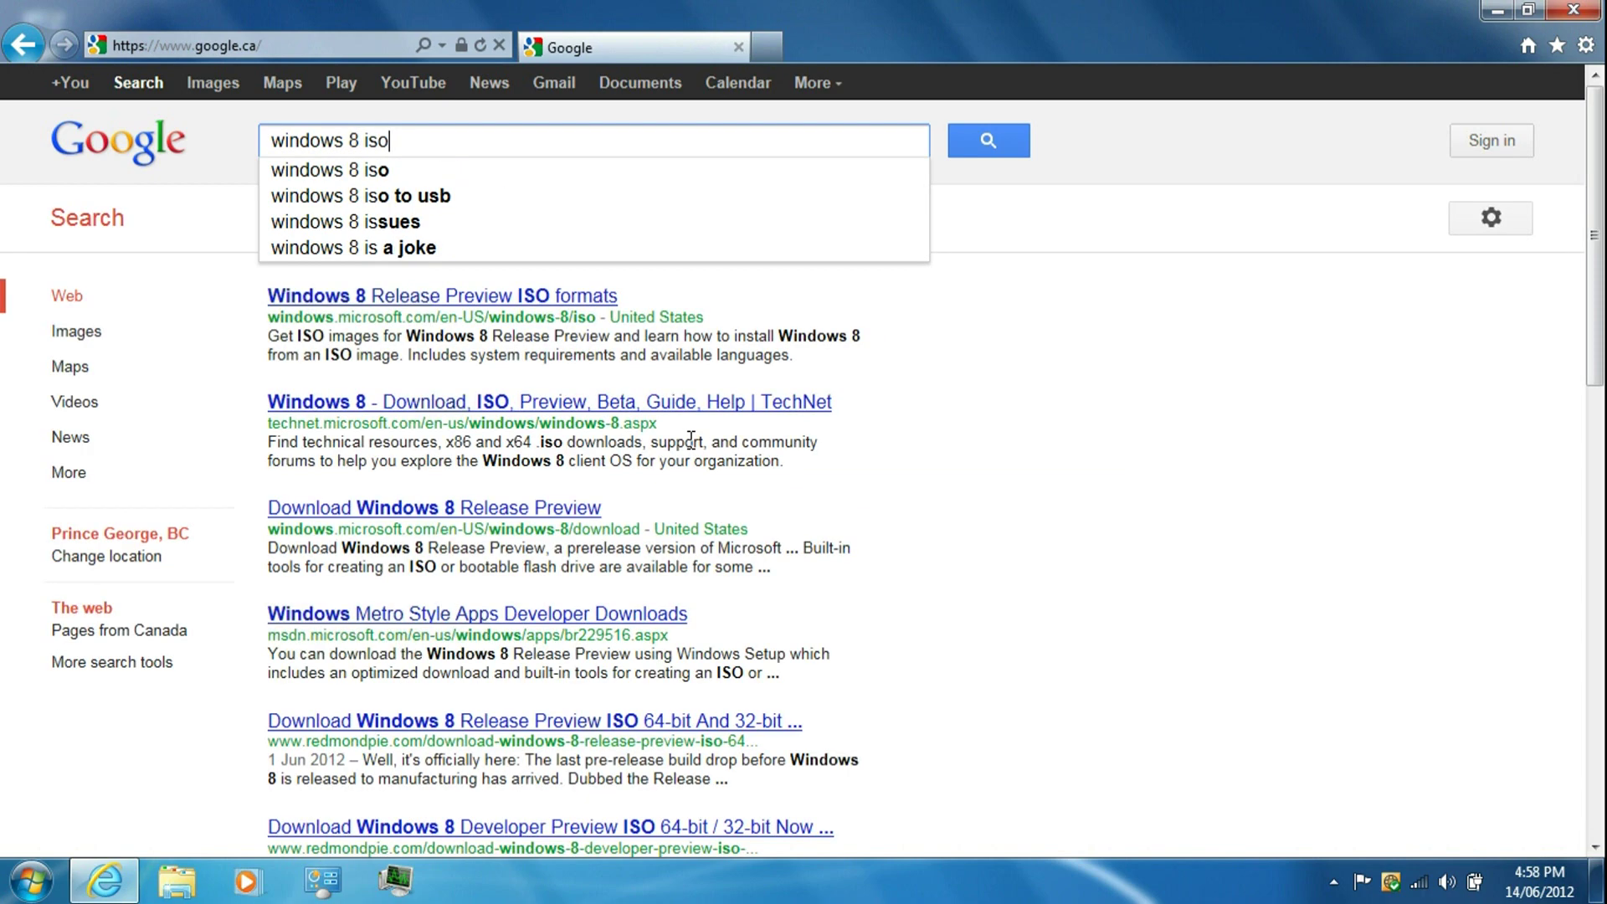
key(Return)
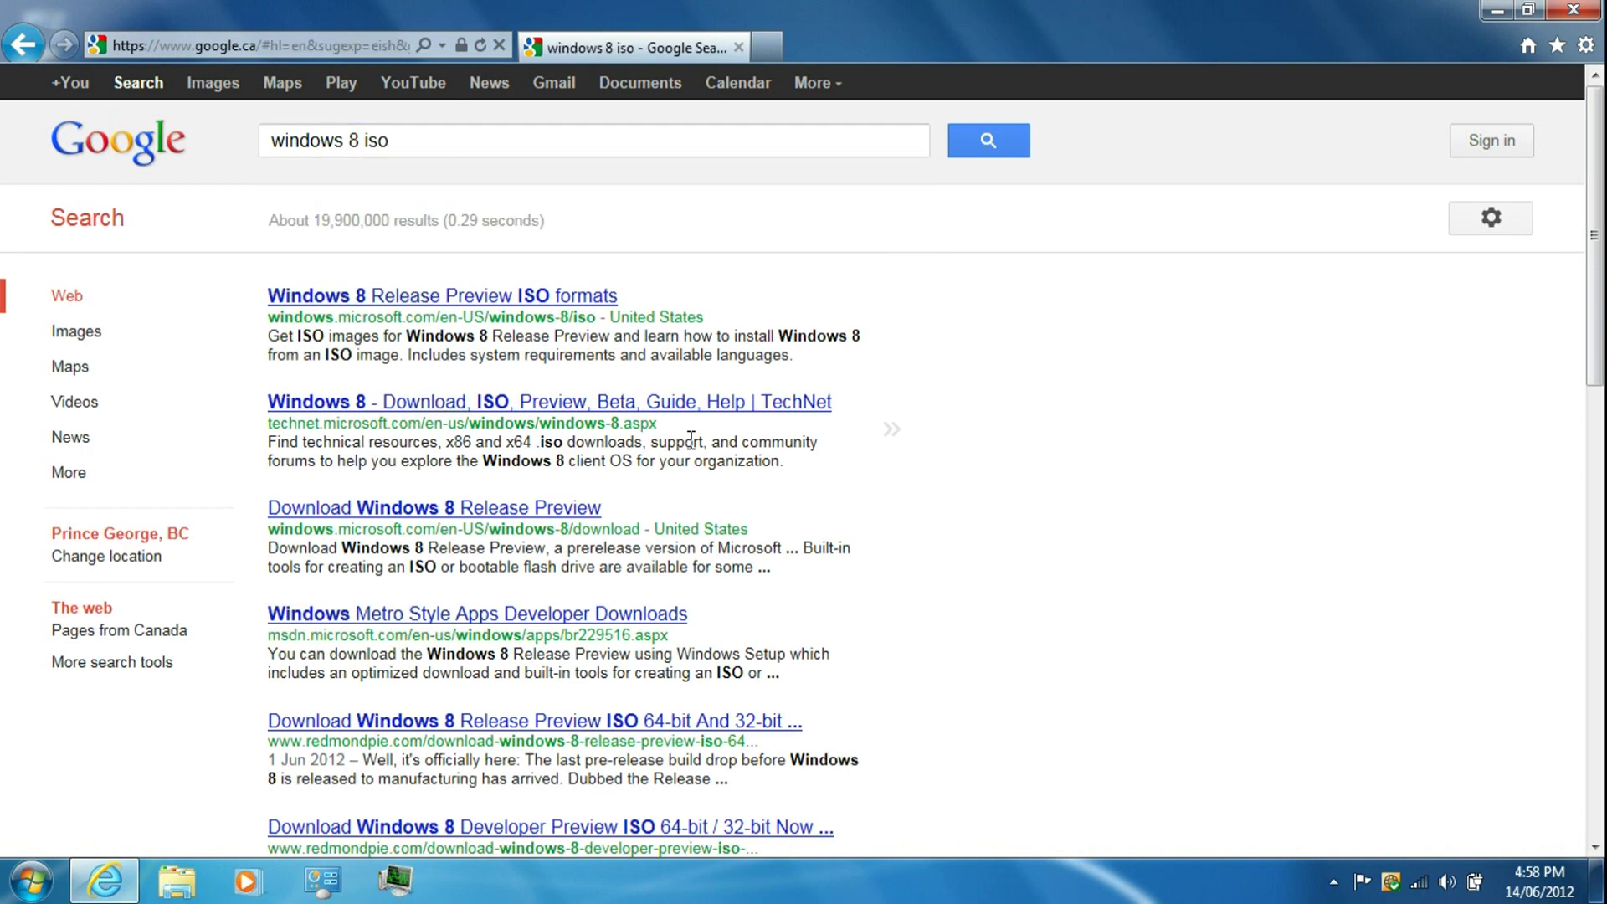
click(527, 302)
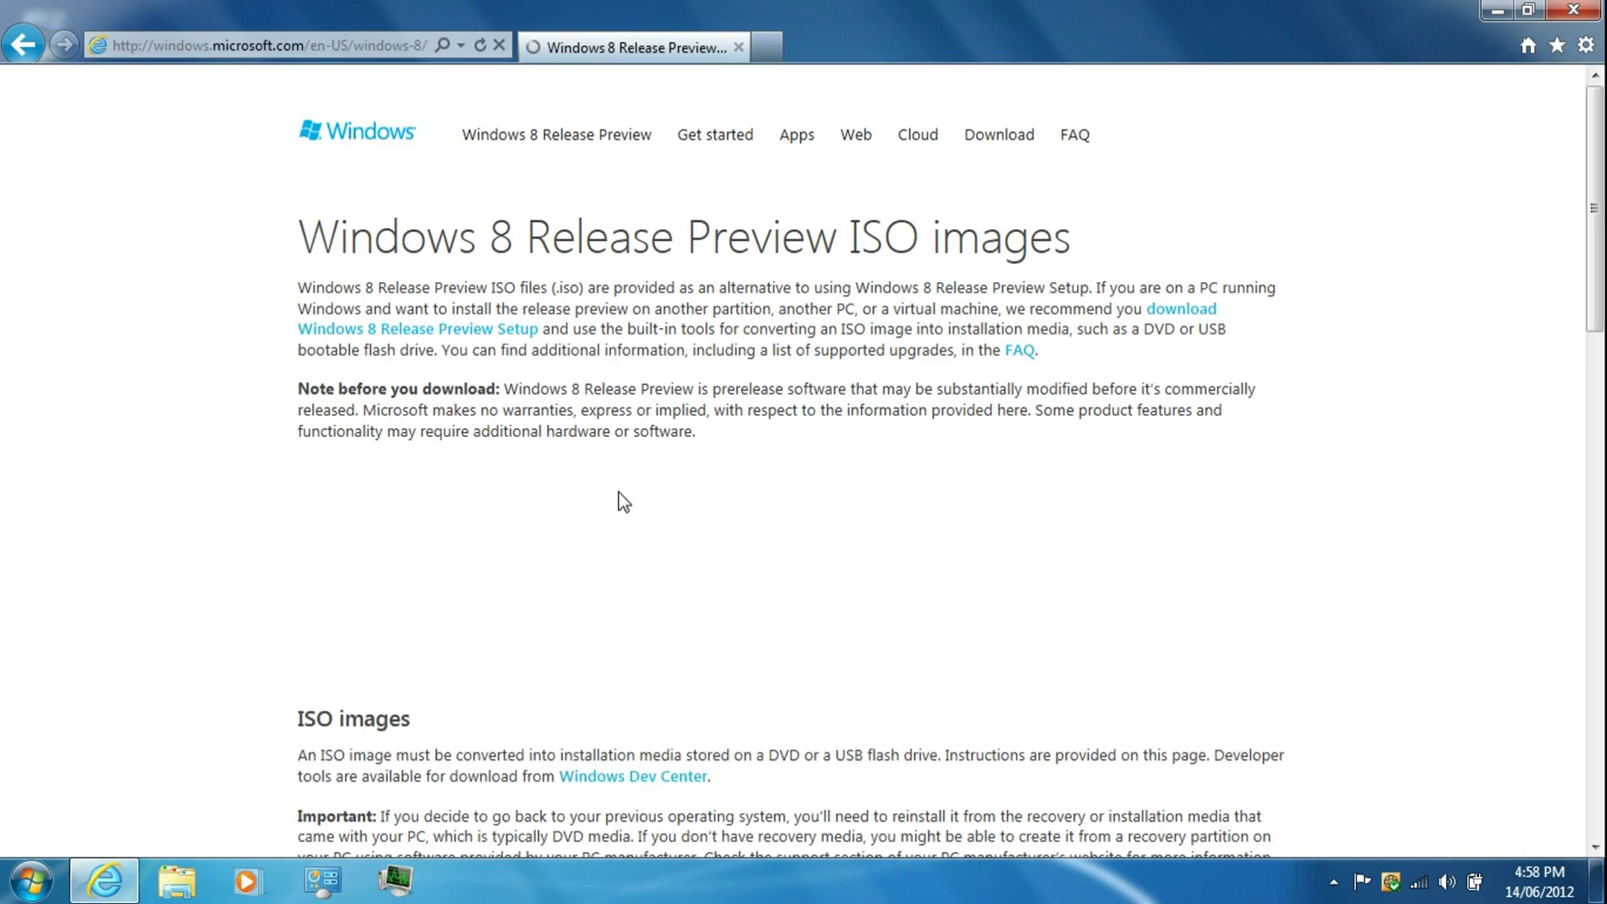
scroll(628, 485, down, 5)
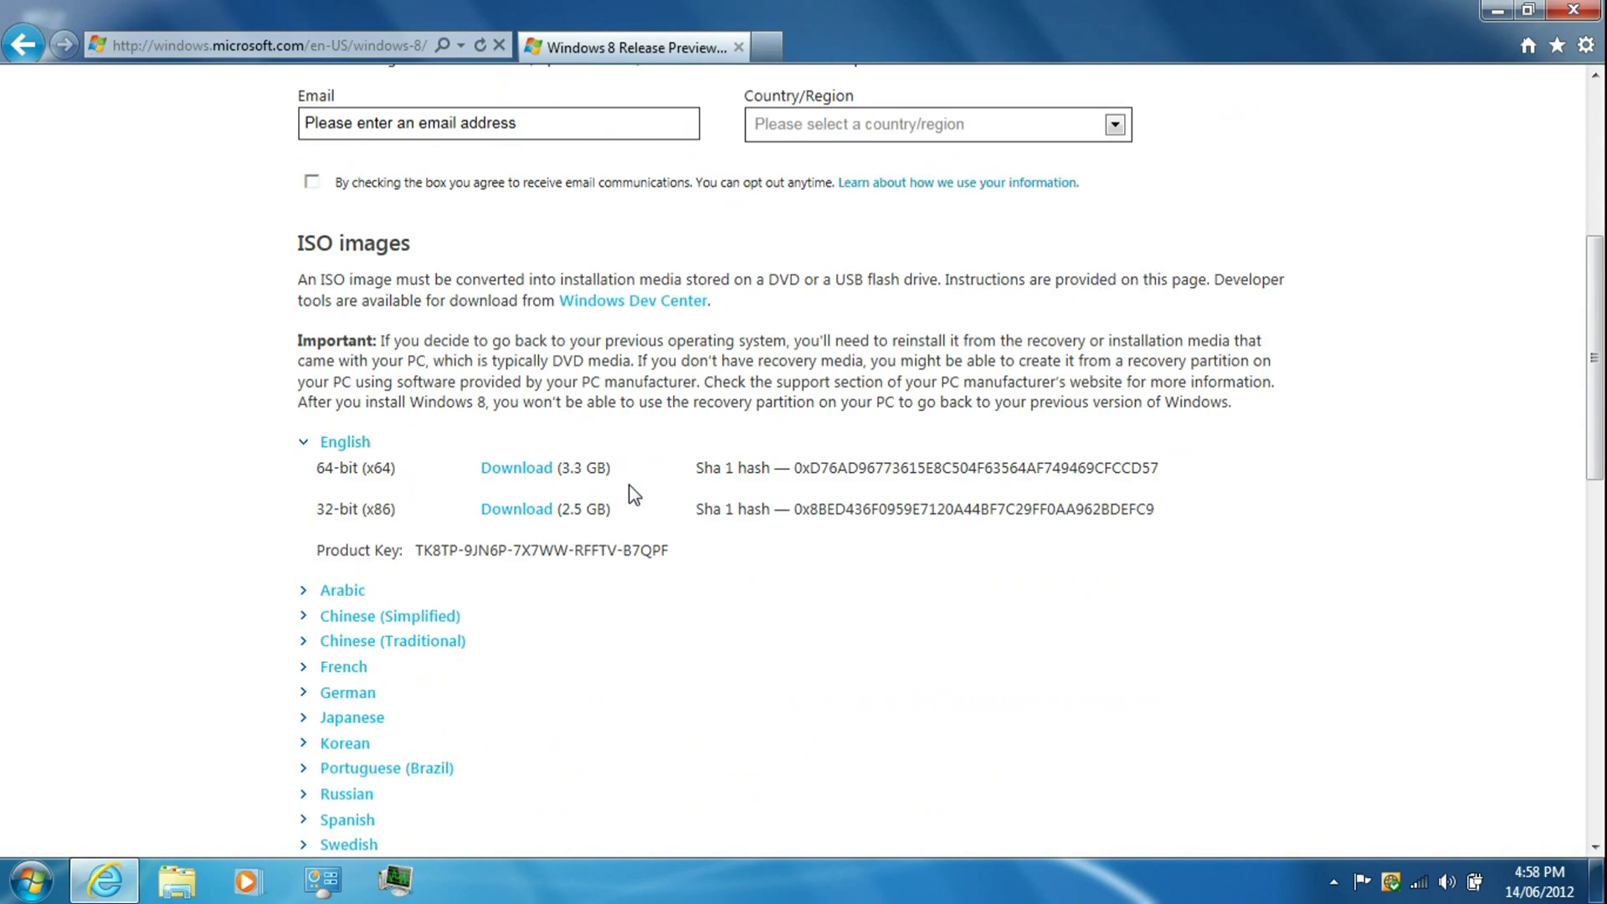
scroll(634, 494, down, 3)
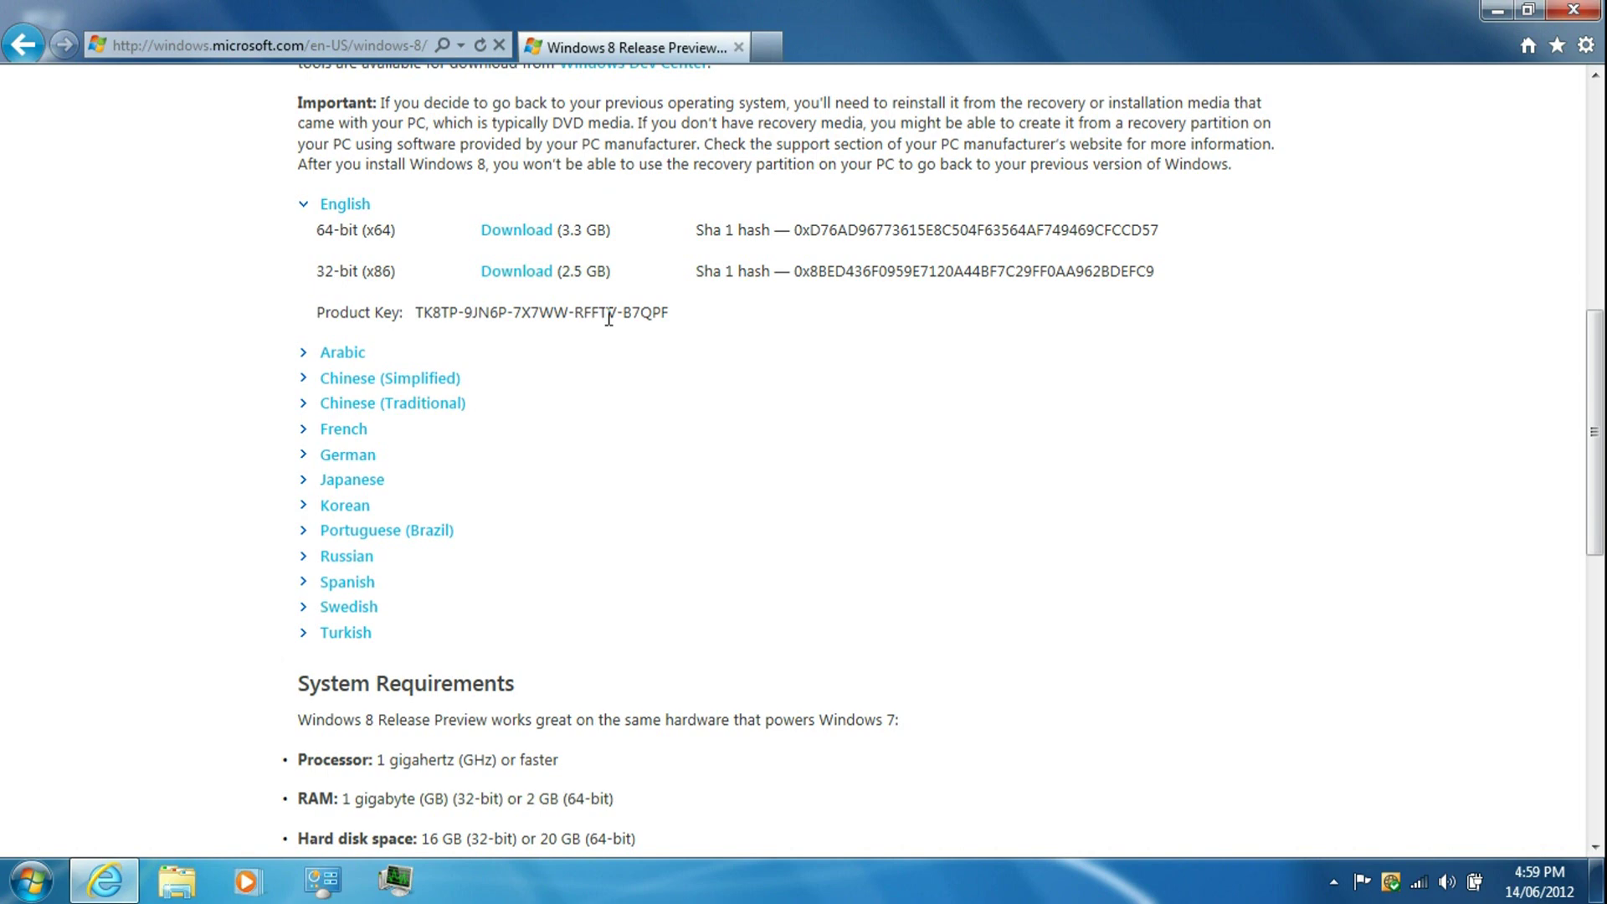
key(super)
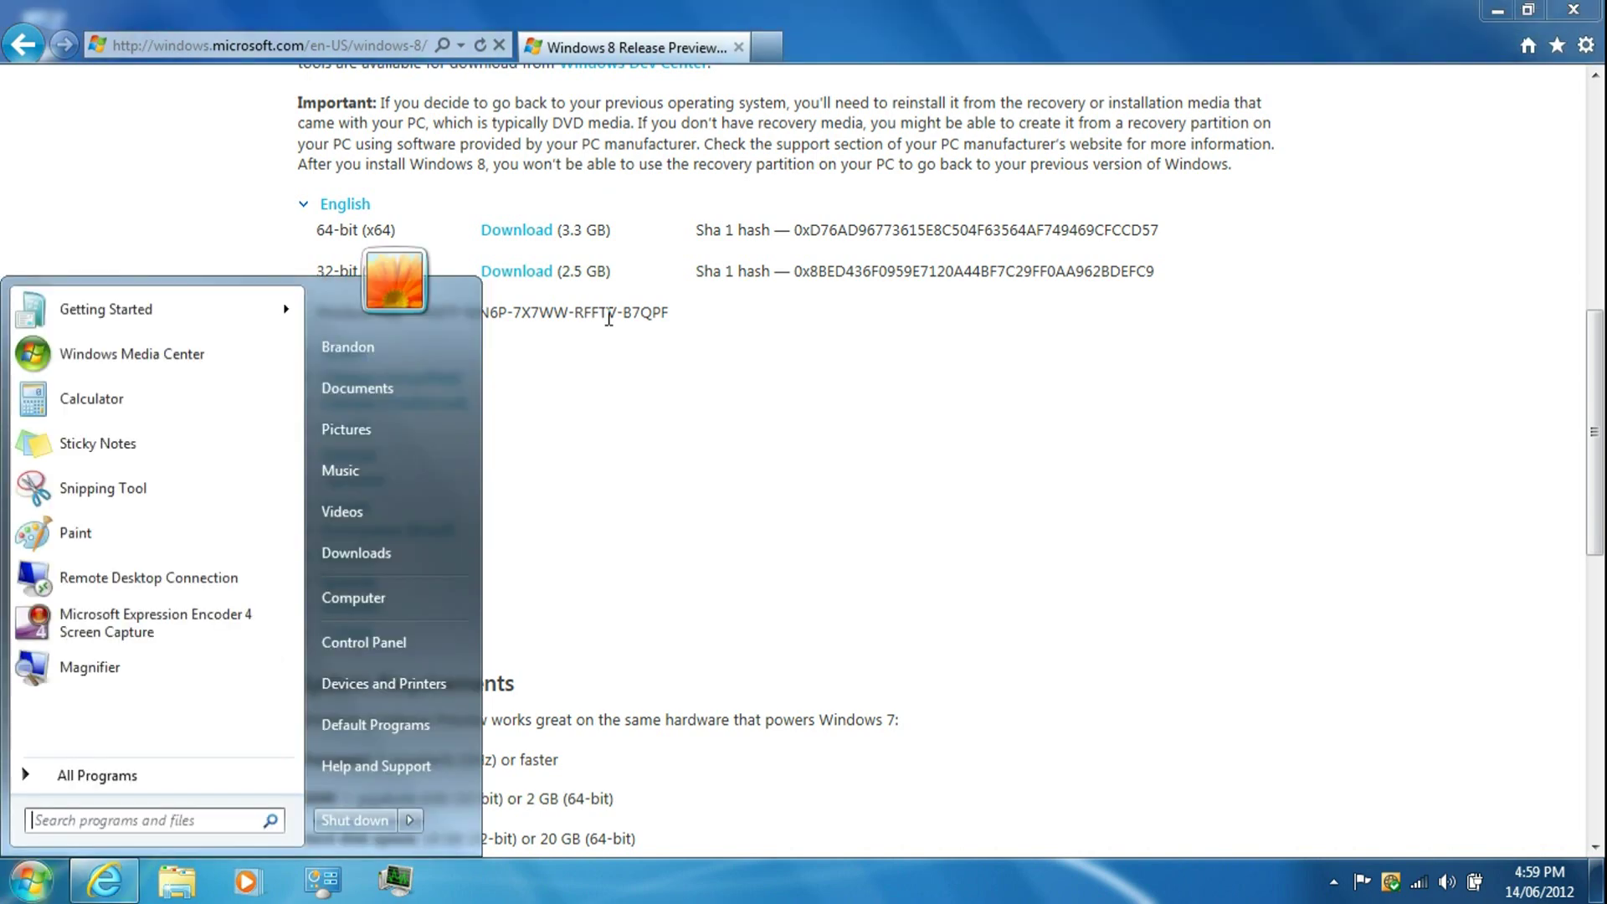
right_click(428, 597)
key(Up)
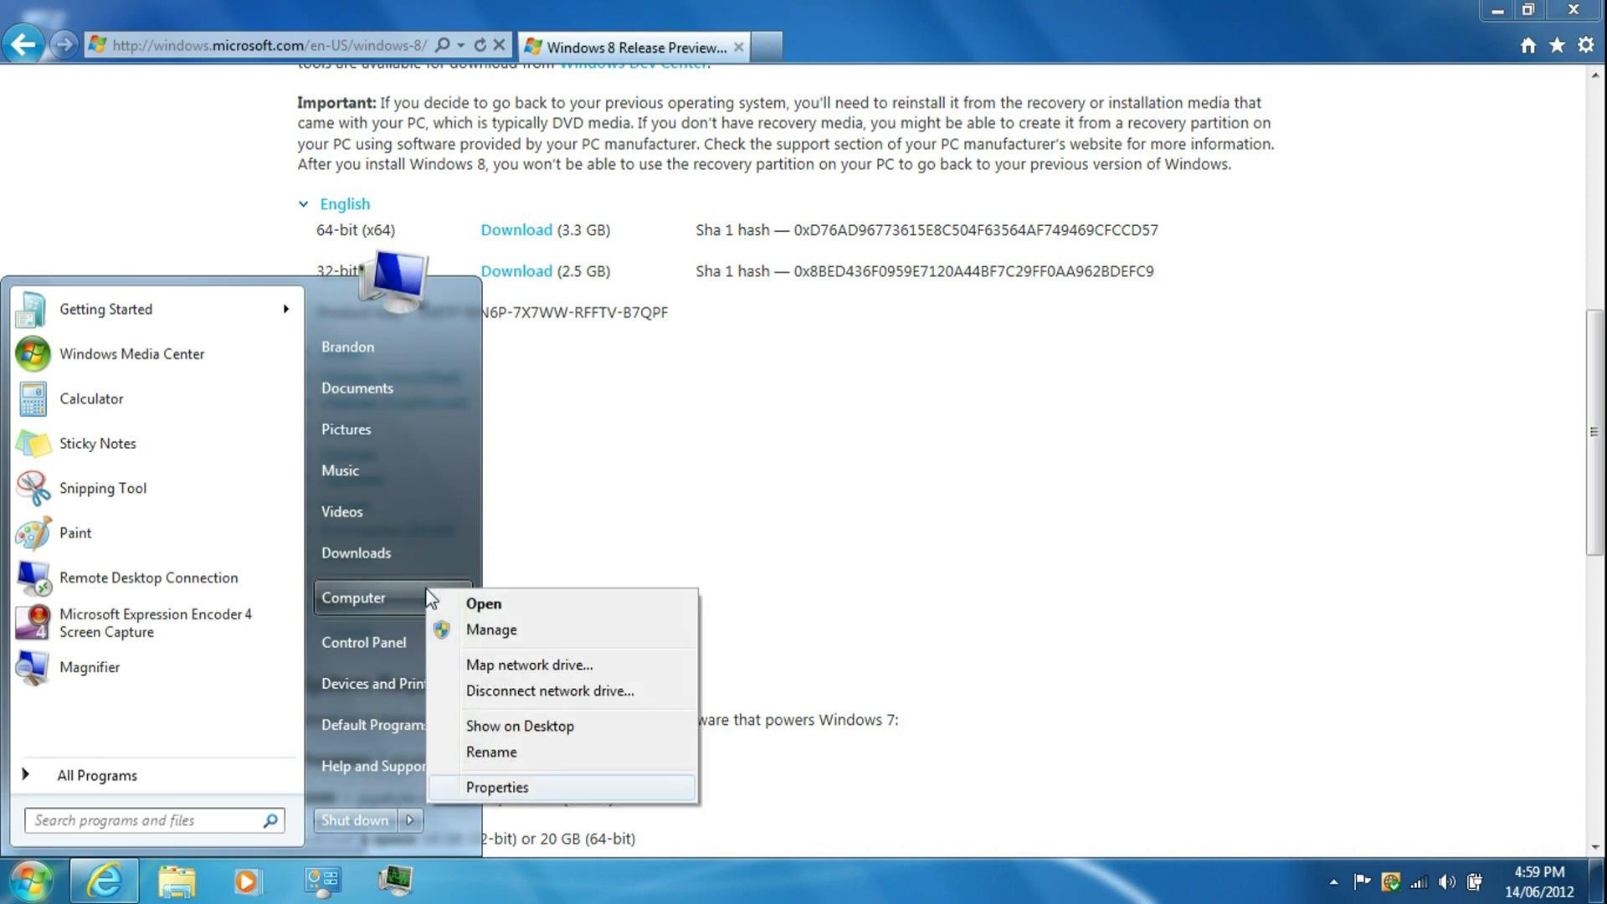
click(574, 787)
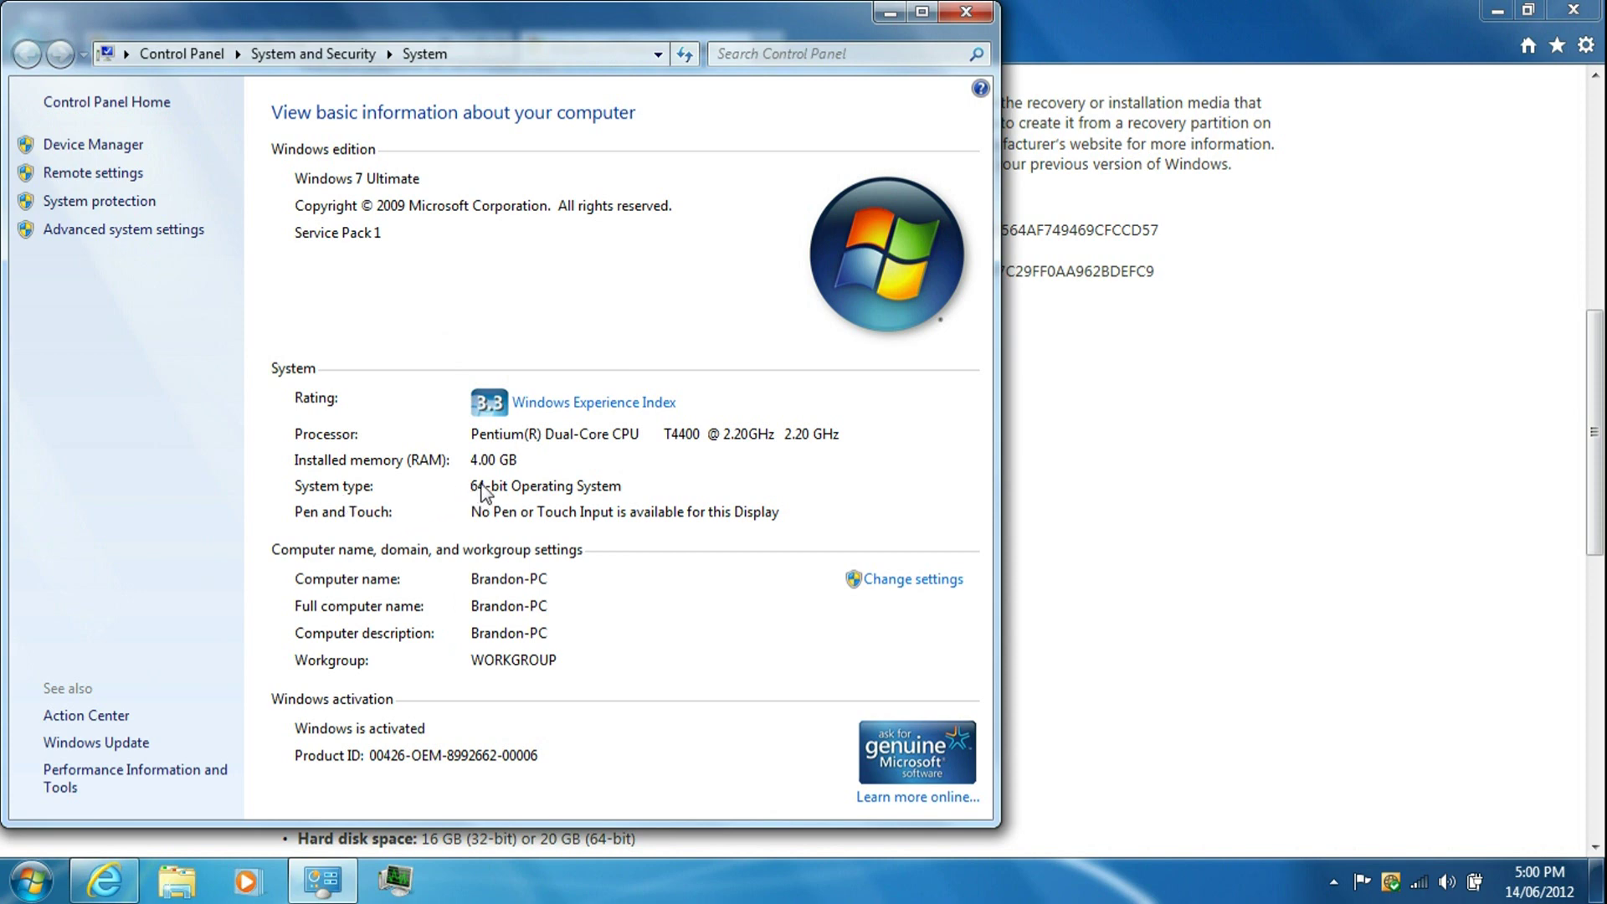
click(979, 15)
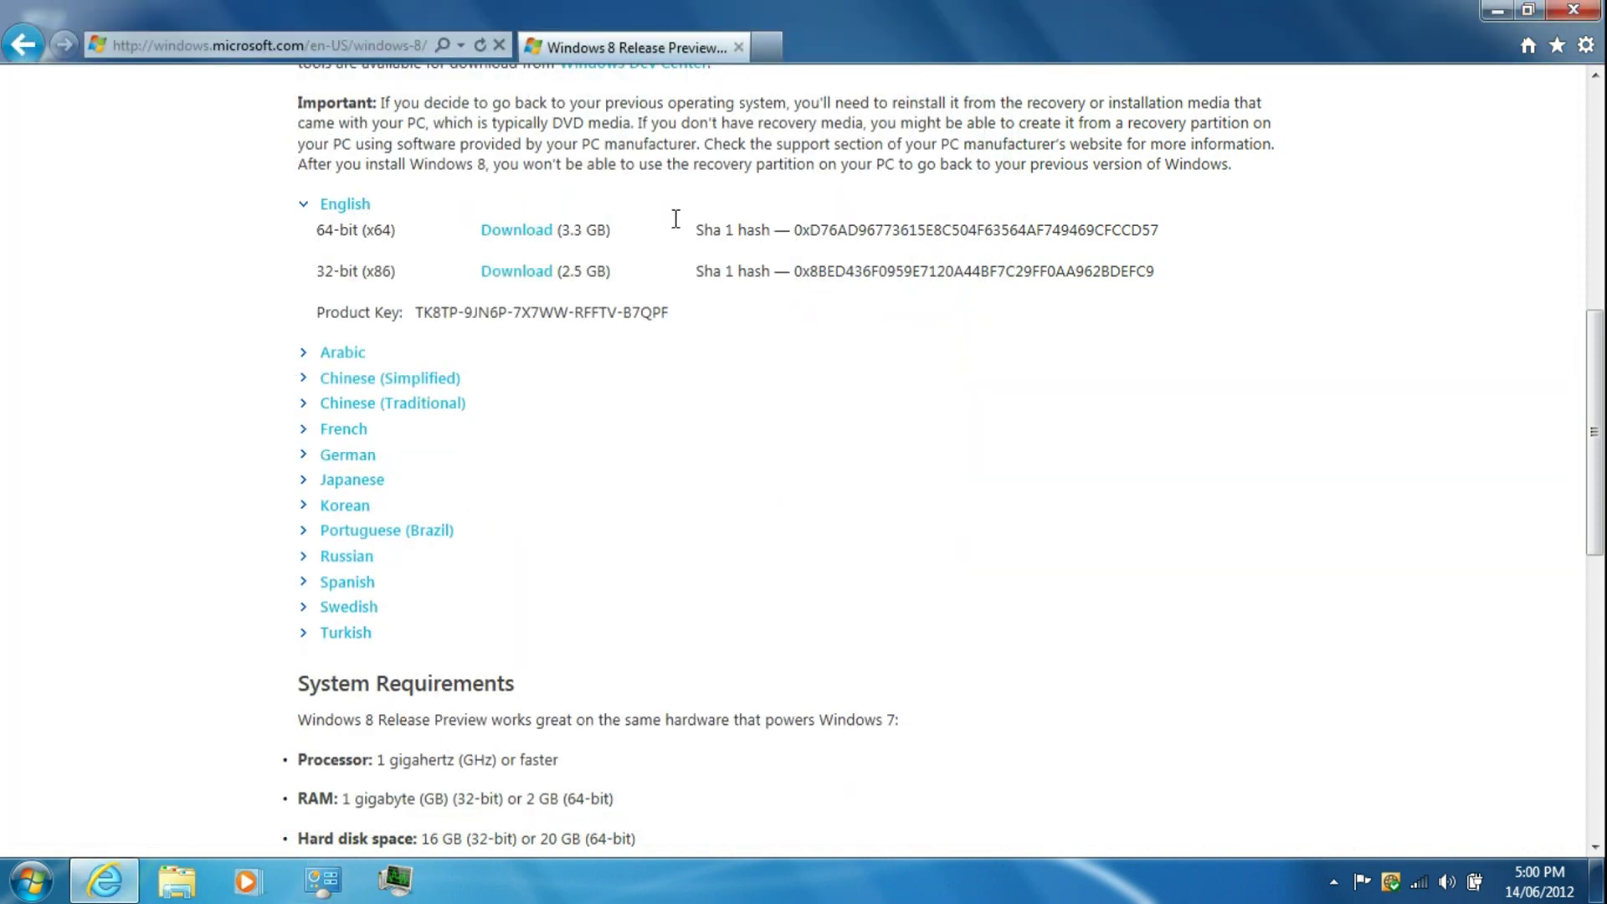
Step: Start saving Windows8-ReleasePreview-64bit-English.iso, cancel that download, and close the browser
click(516, 232)
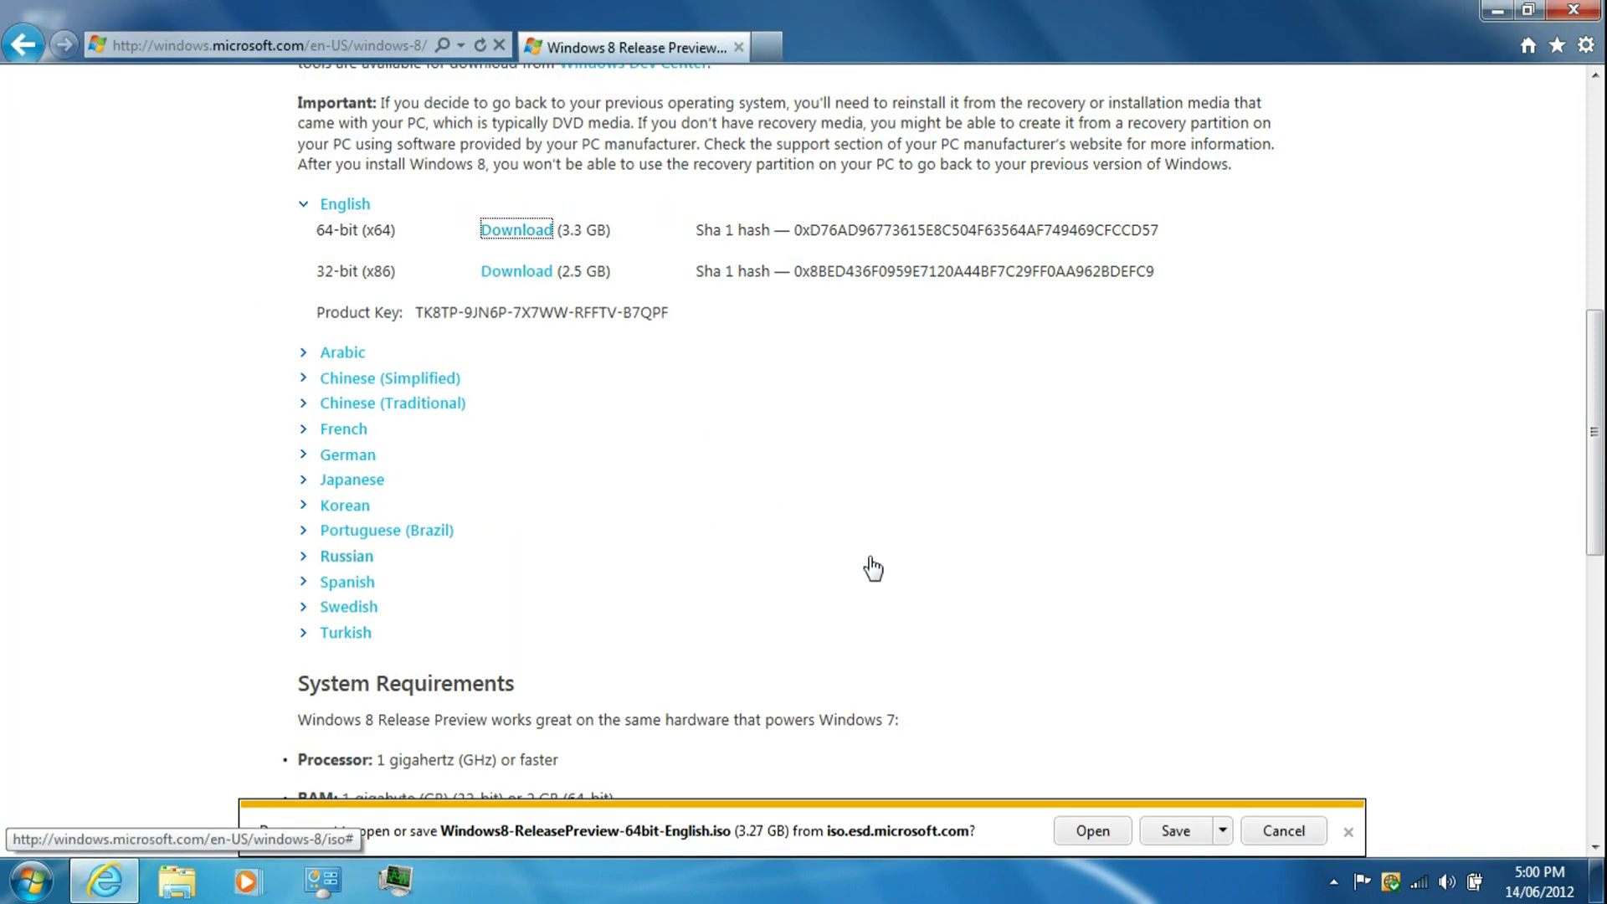
click(1172, 832)
click(1131, 831)
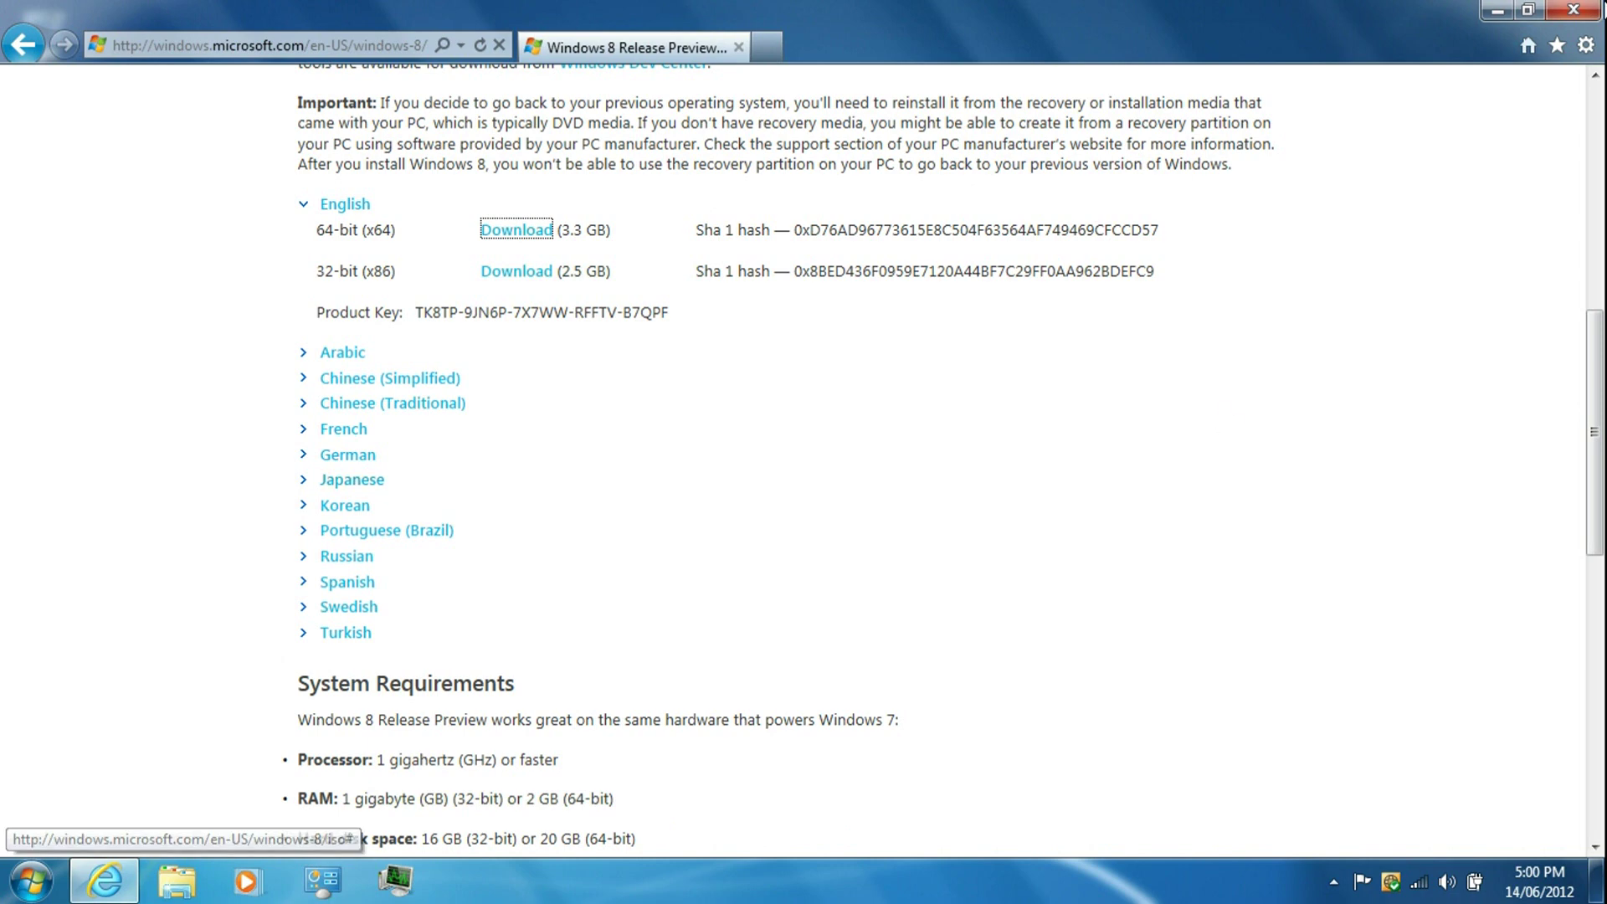
click(1602, 9)
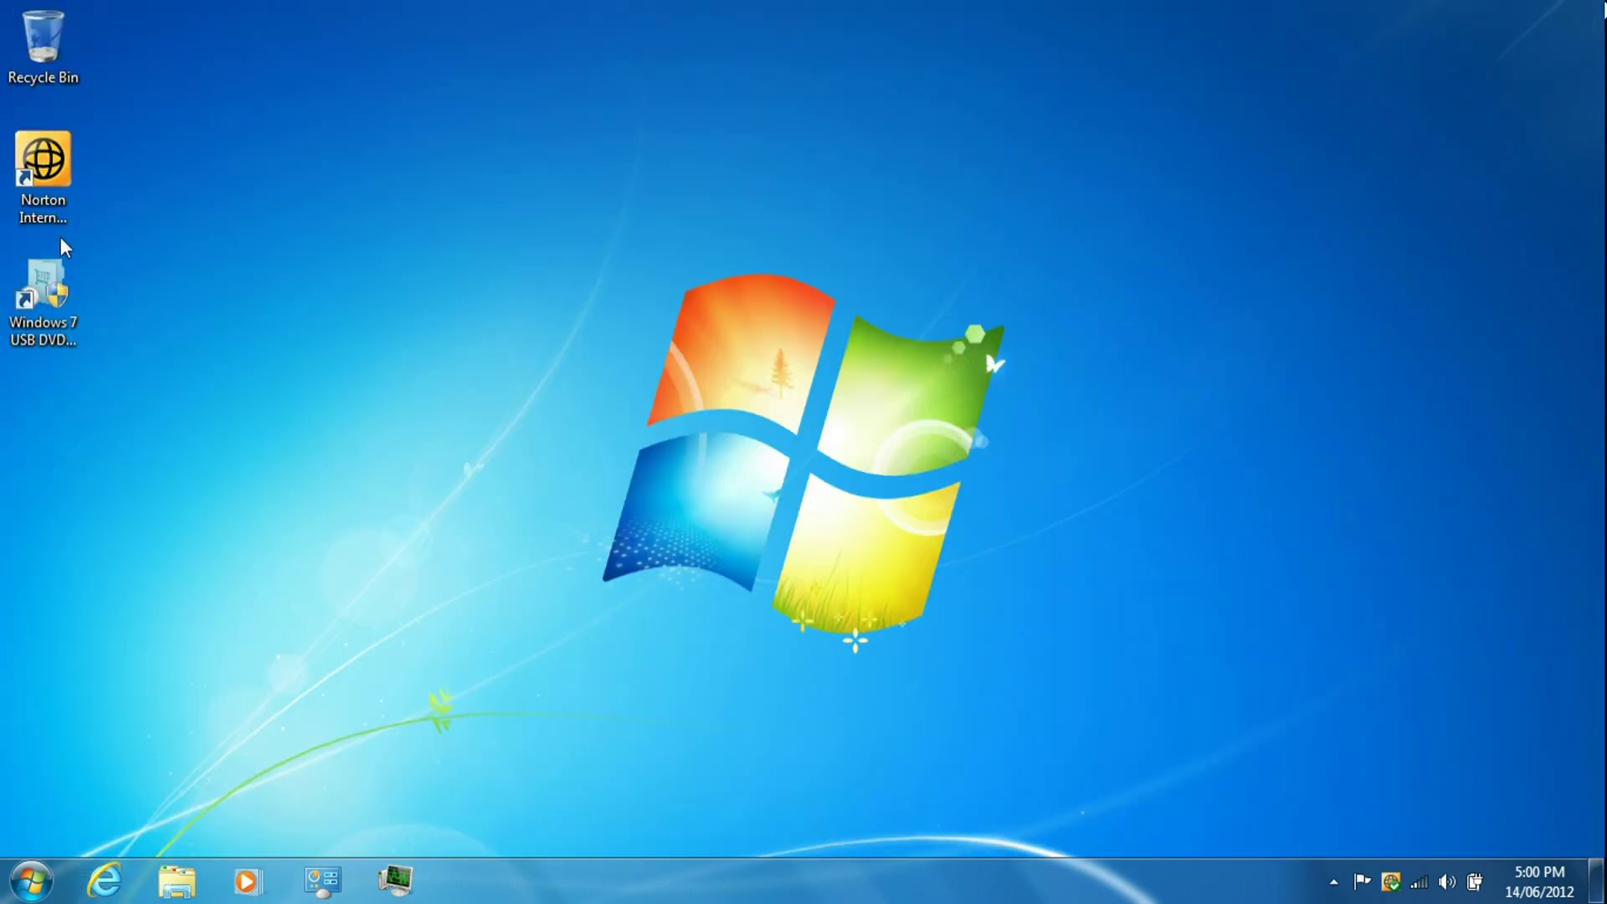
Step: Launch the USB/DVD Download Tool from its desktop shortcut and check the USB drive's driver status
click(37, 328)
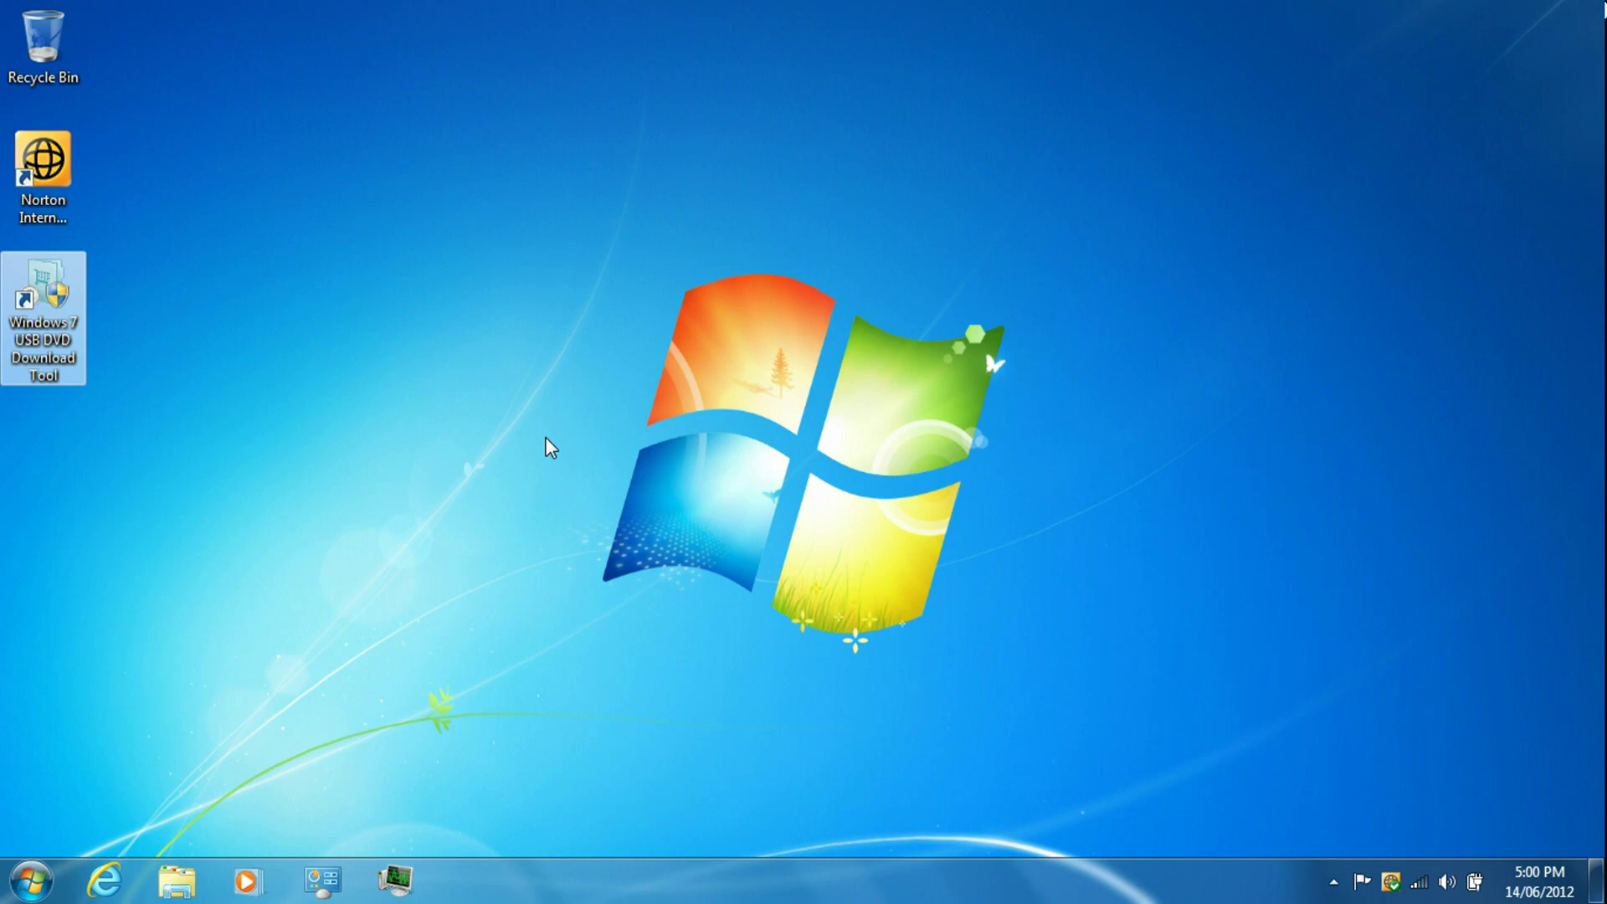
key(Return)
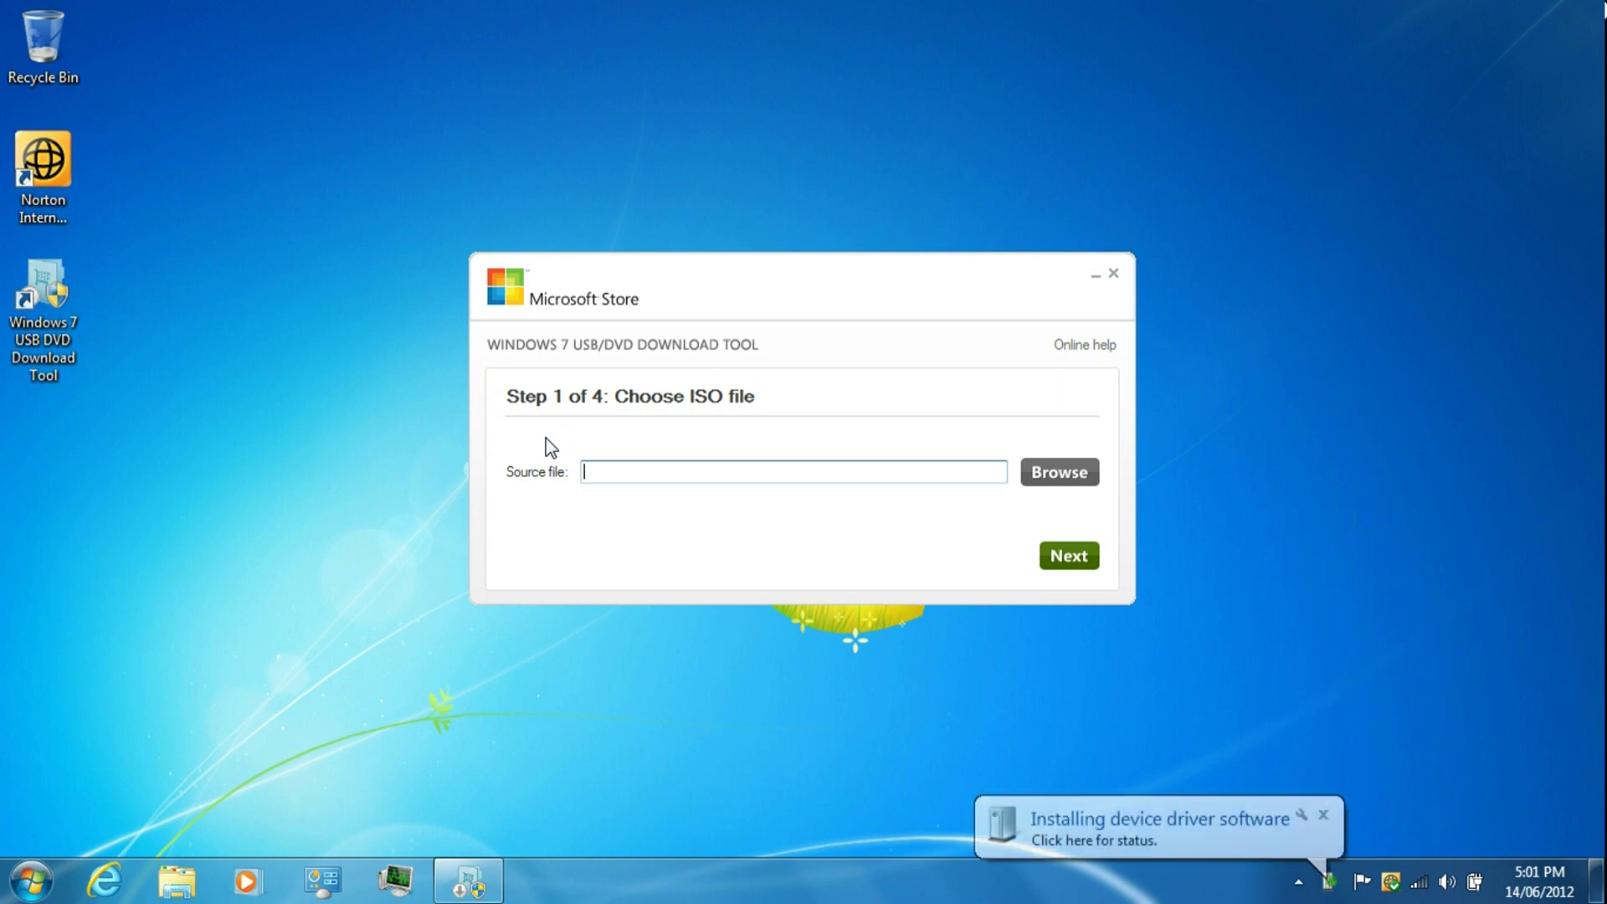
click(1136, 829)
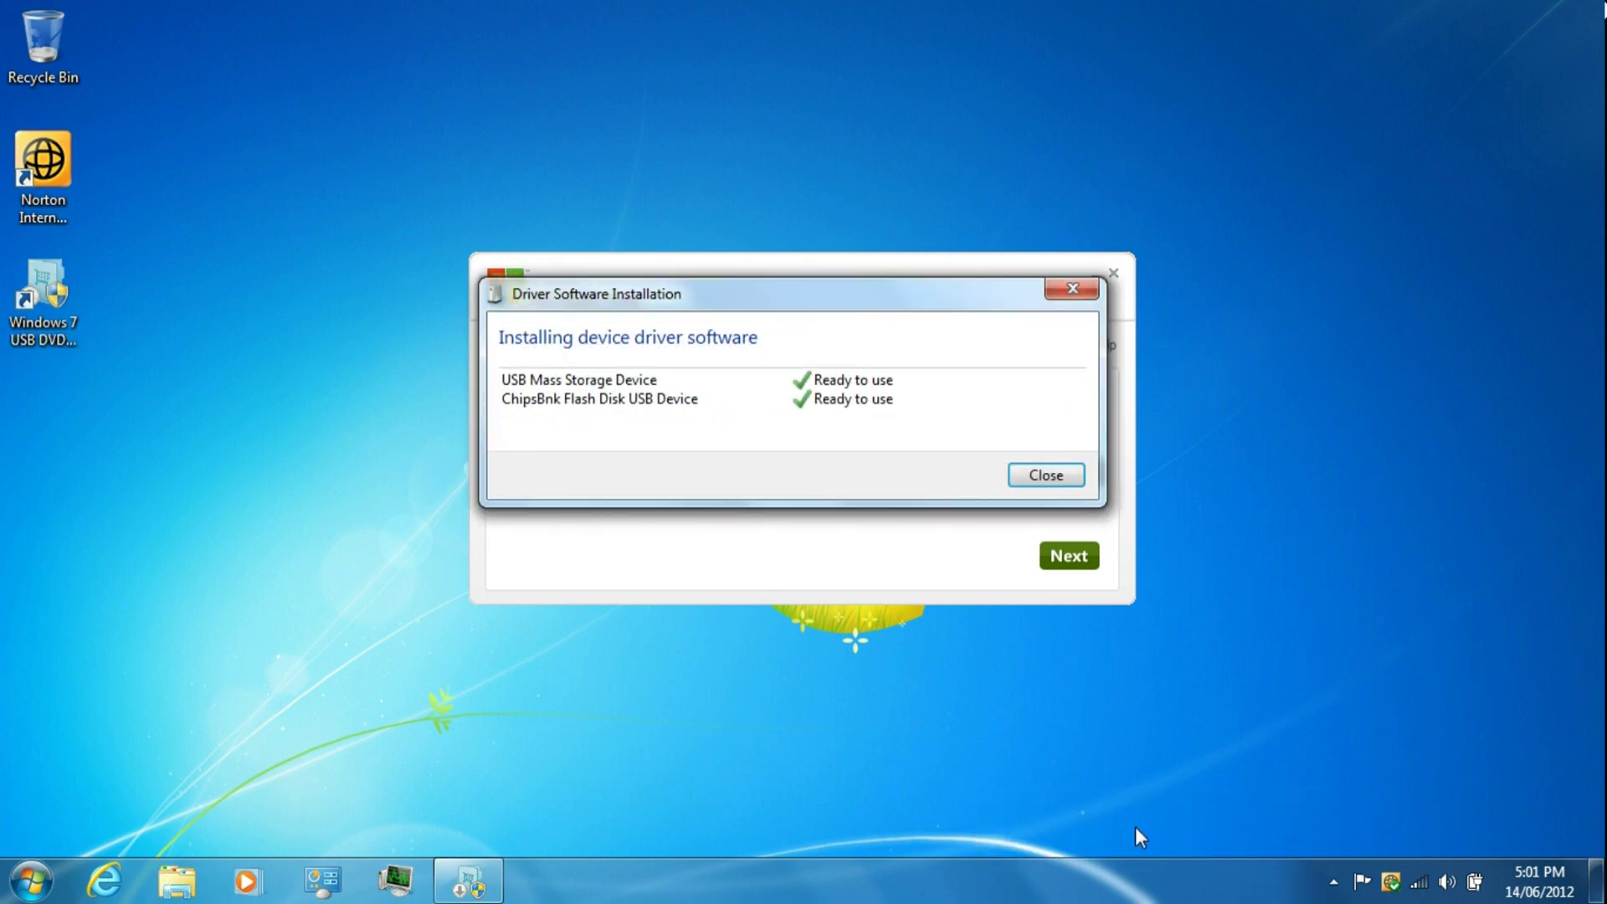
Step: Dismiss the driver and AutoPlay notices, then pick Windows8-ReleasePreview-64bit-English.iso from Downloads as the source
click(1047, 475)
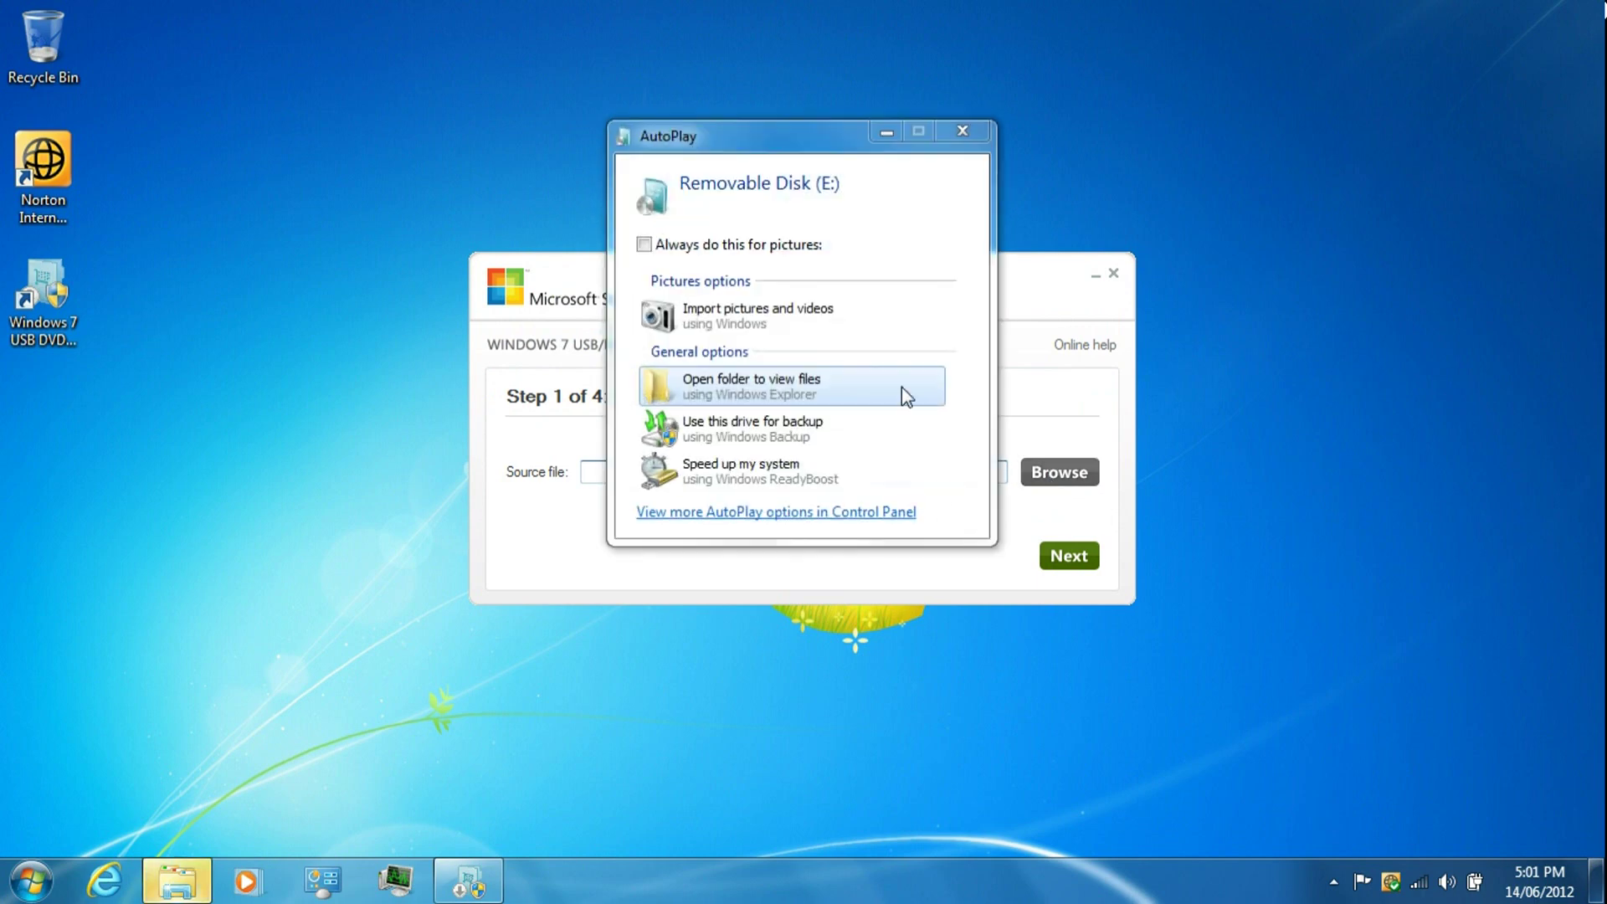
click(965, 133)
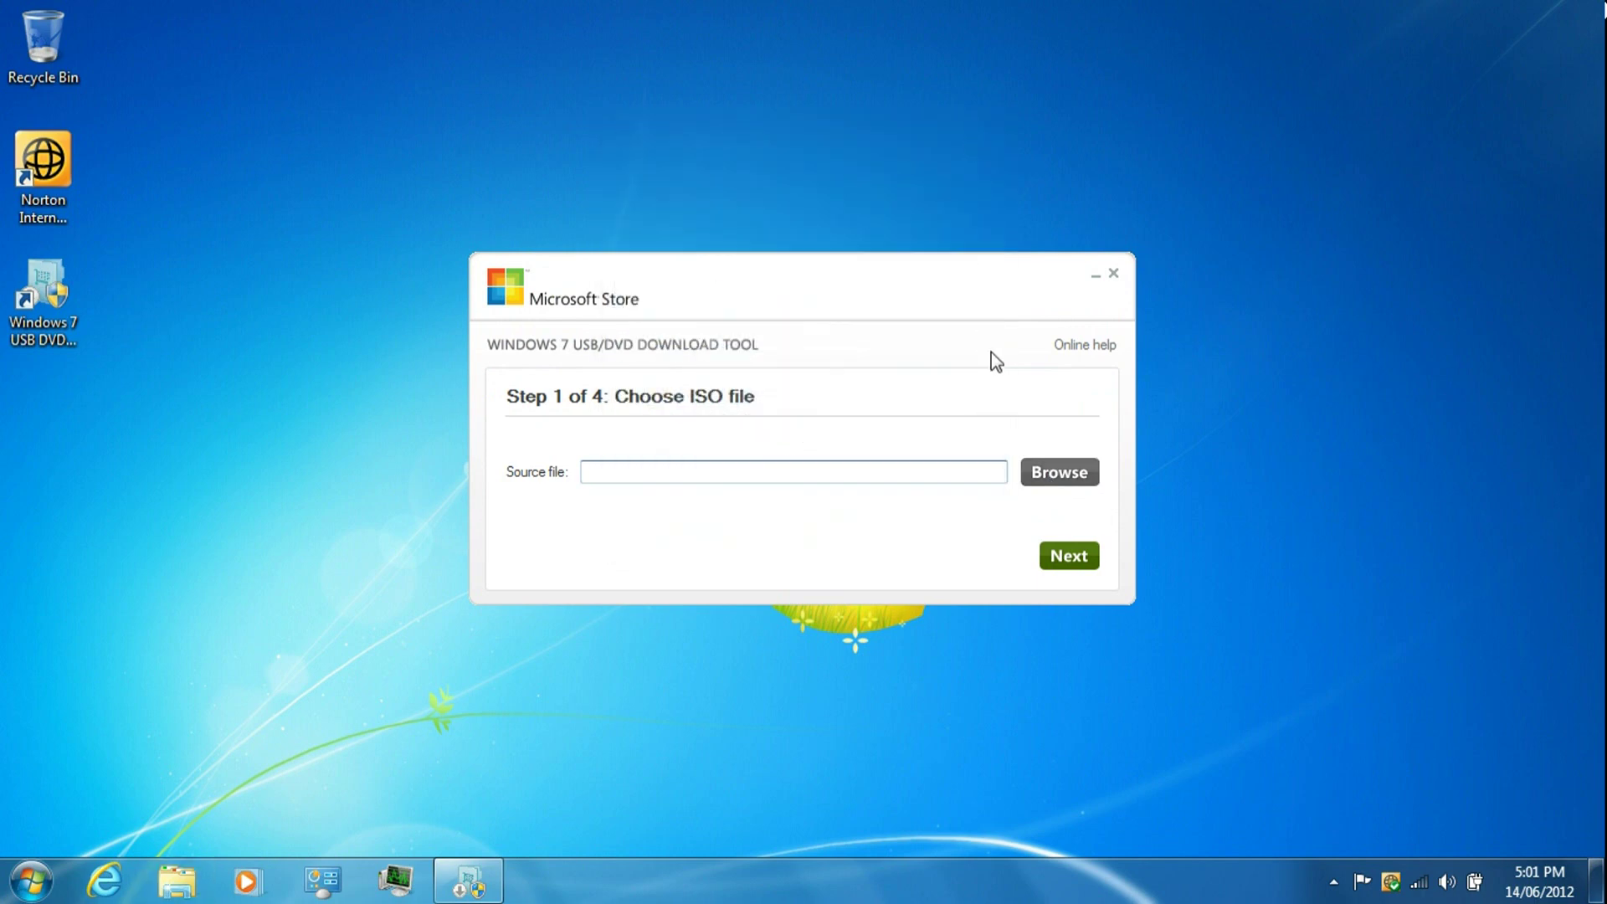
click(1044, 471)
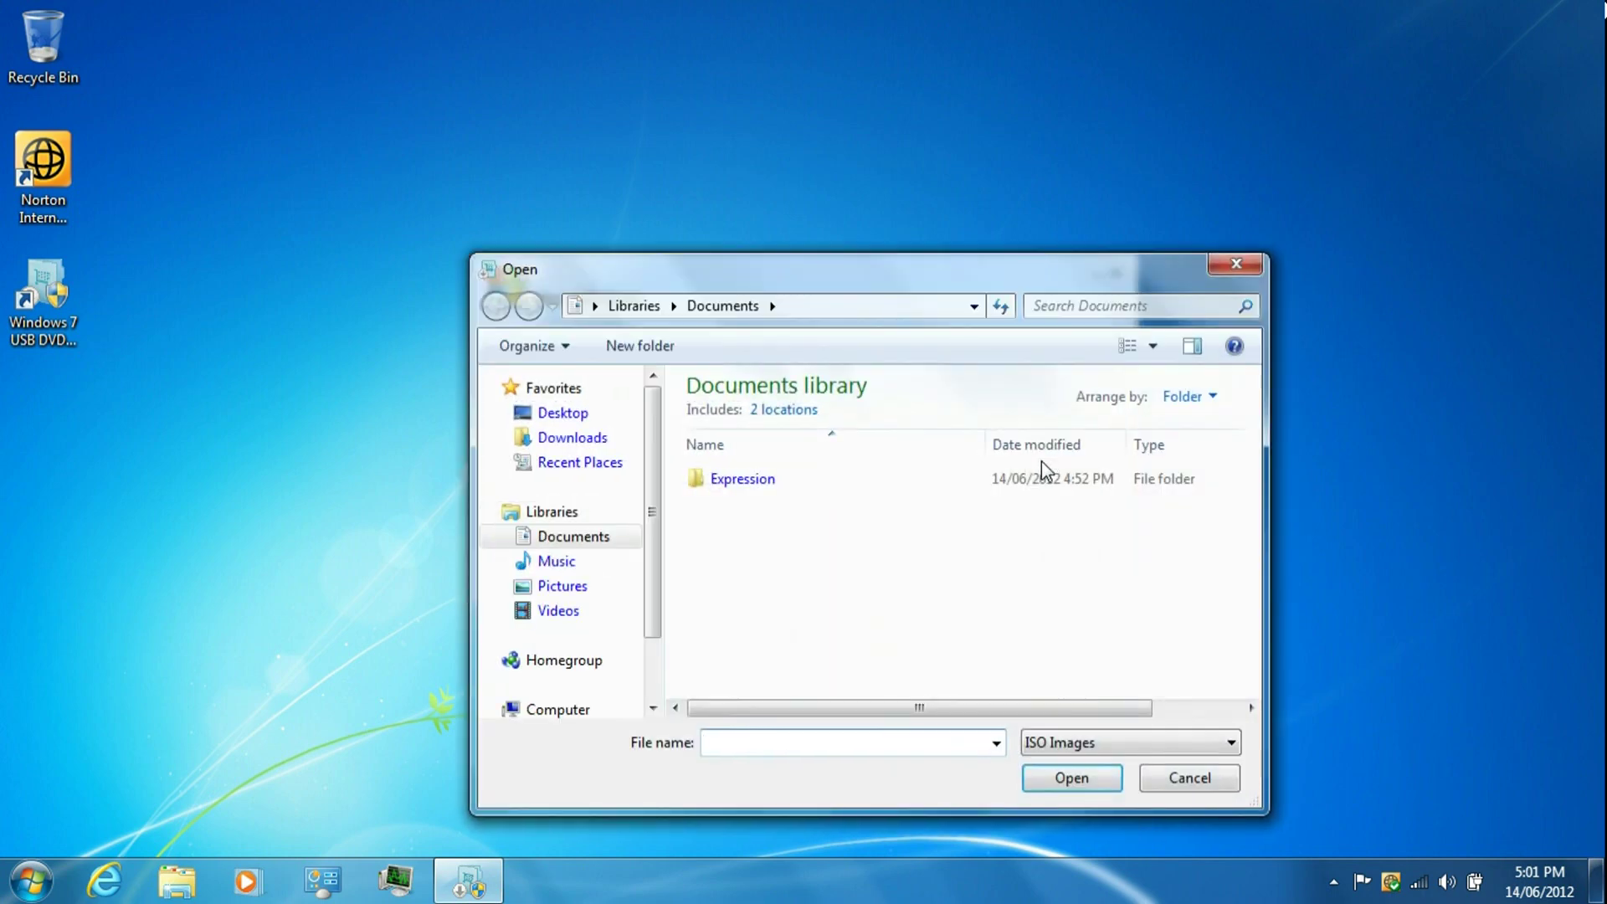
click(603, 438)
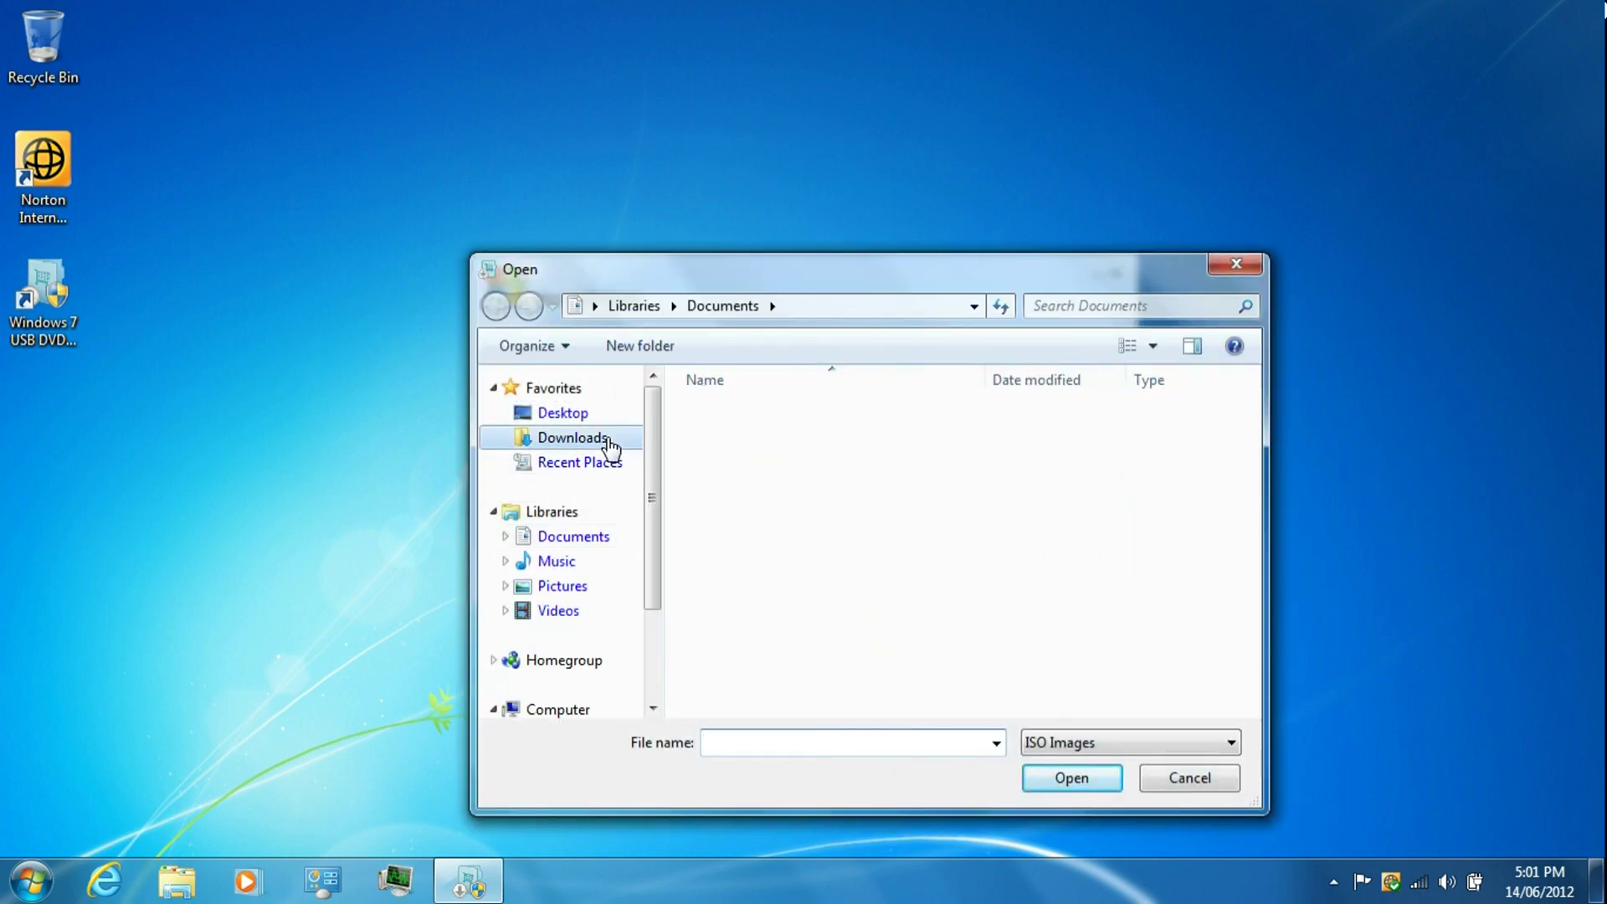
click(912, 416)
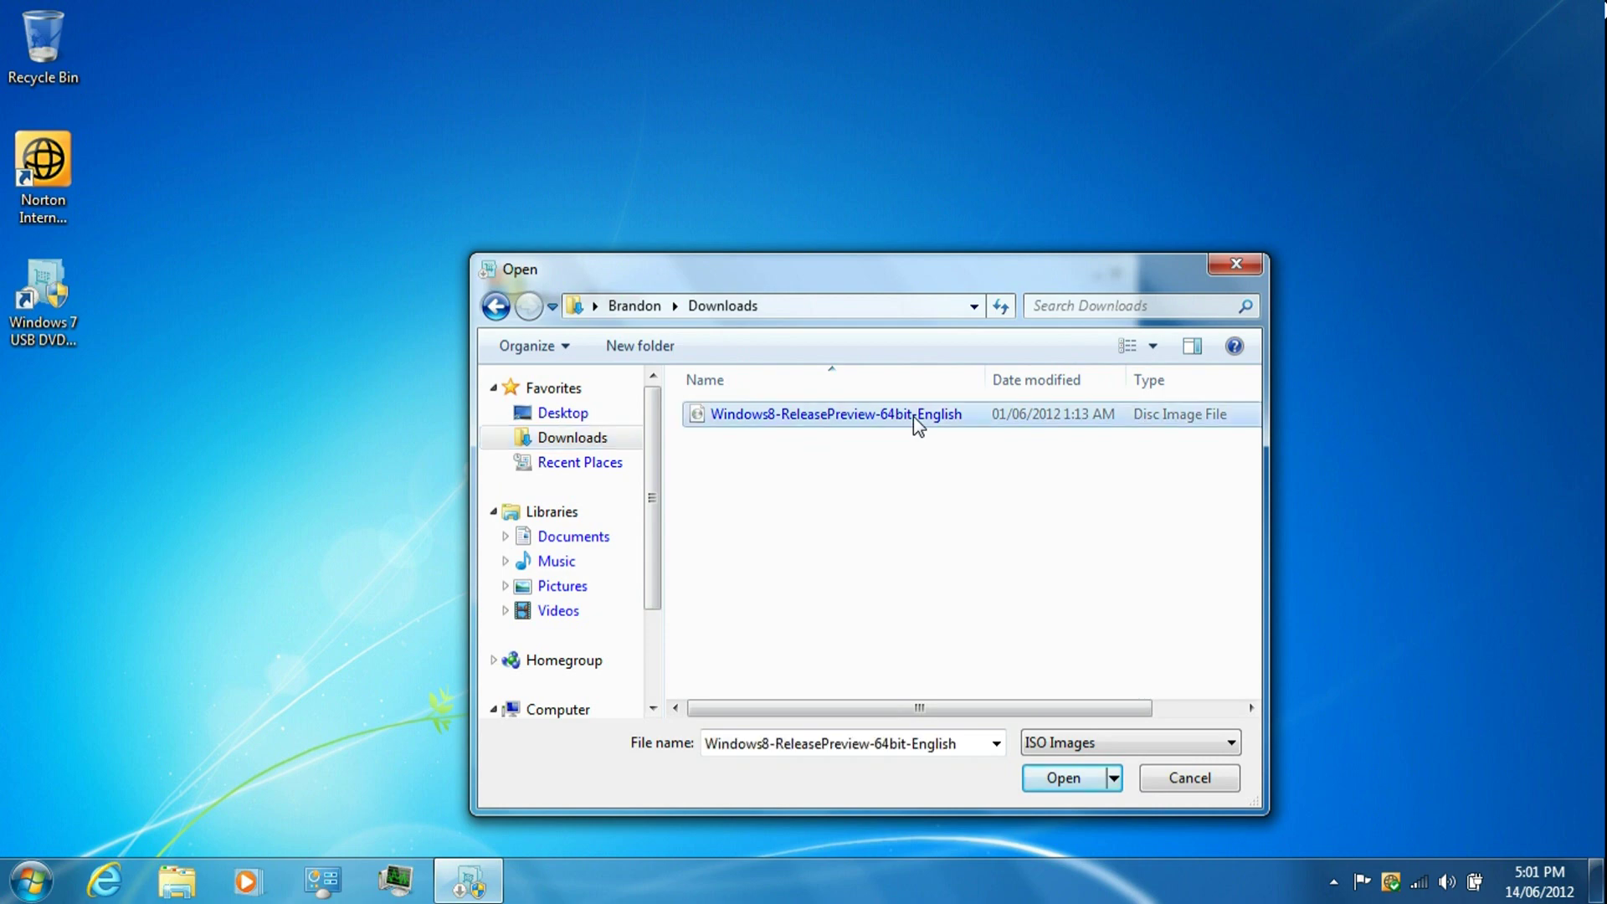
click(1056, 778)
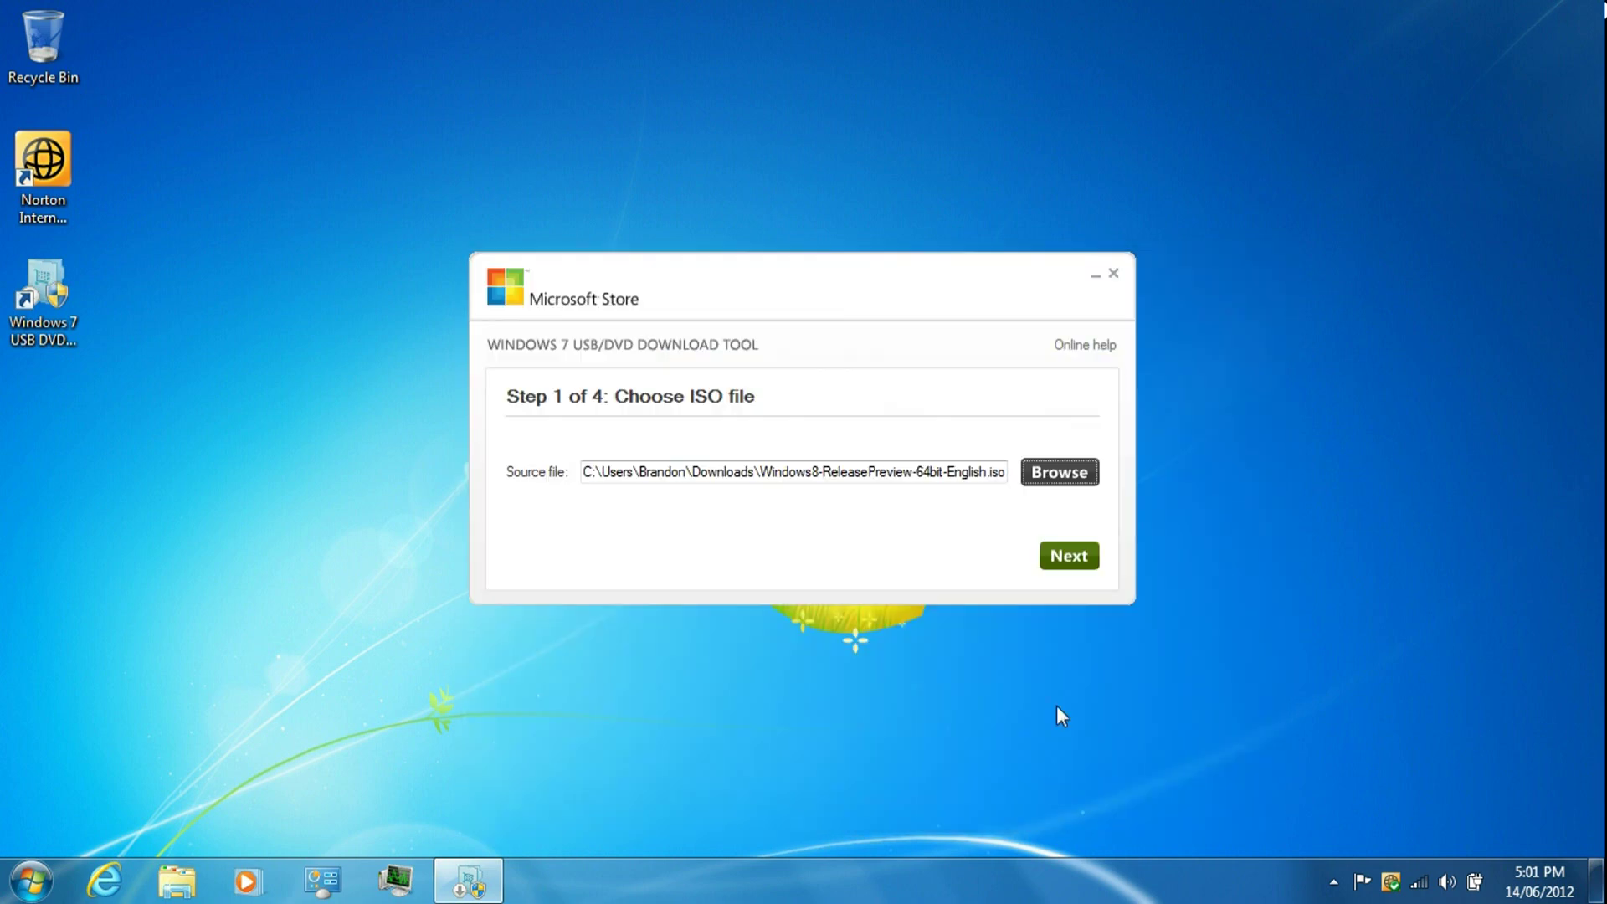
click(1085, 558)
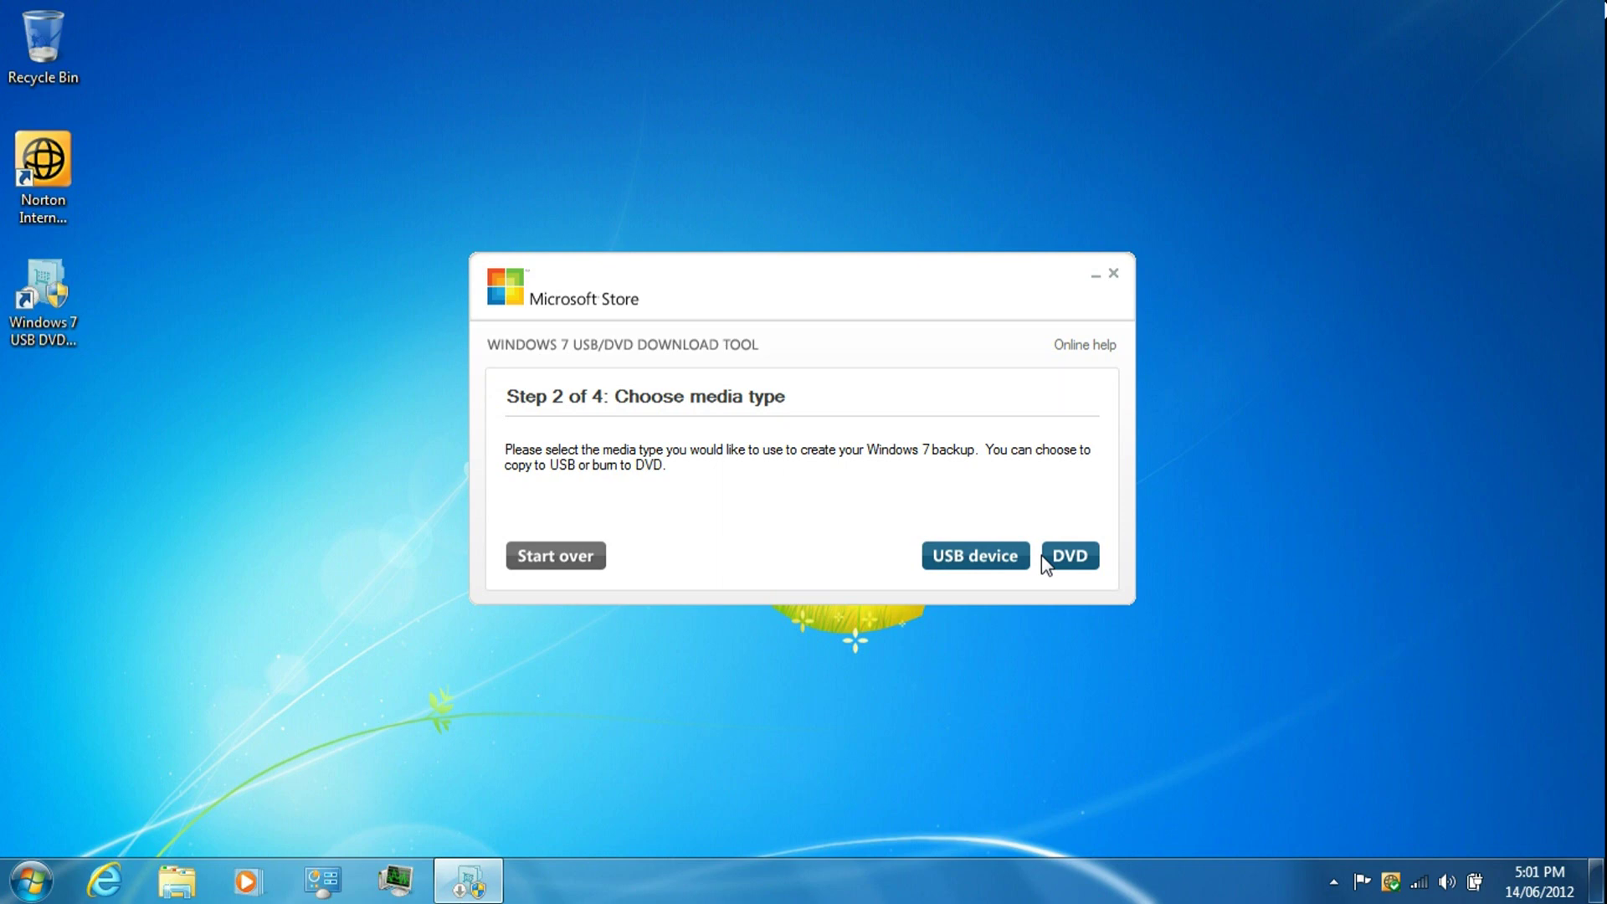
Step: Copy the Windows 8 image to USB drive E:, agreeing to erase its existing contents
click(1009, 549)
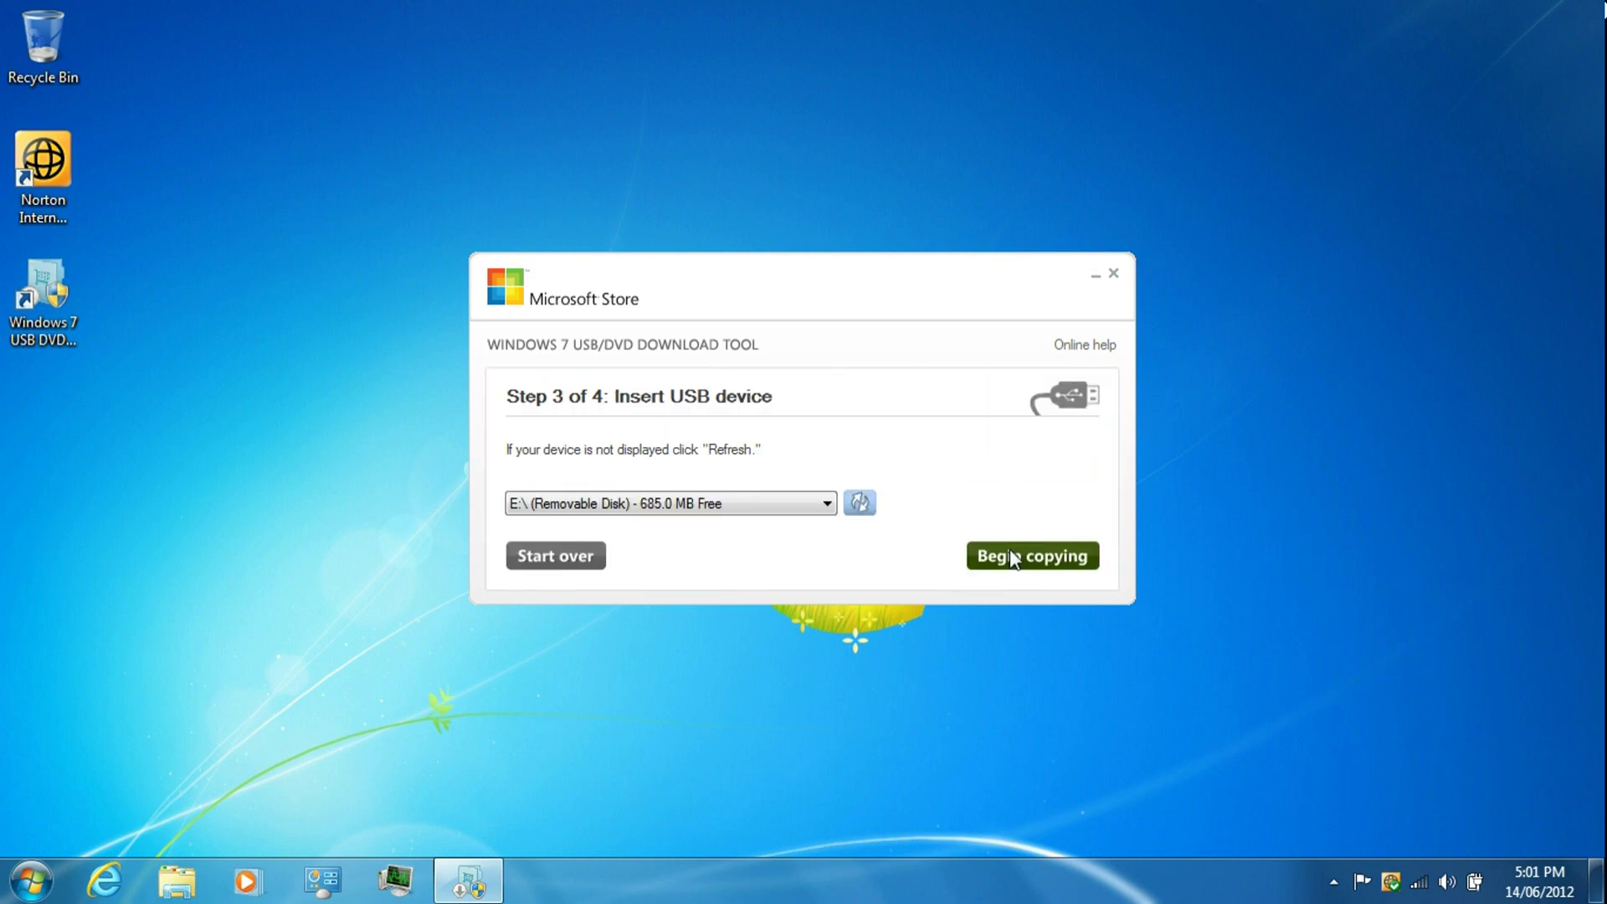
click(1003, 549)
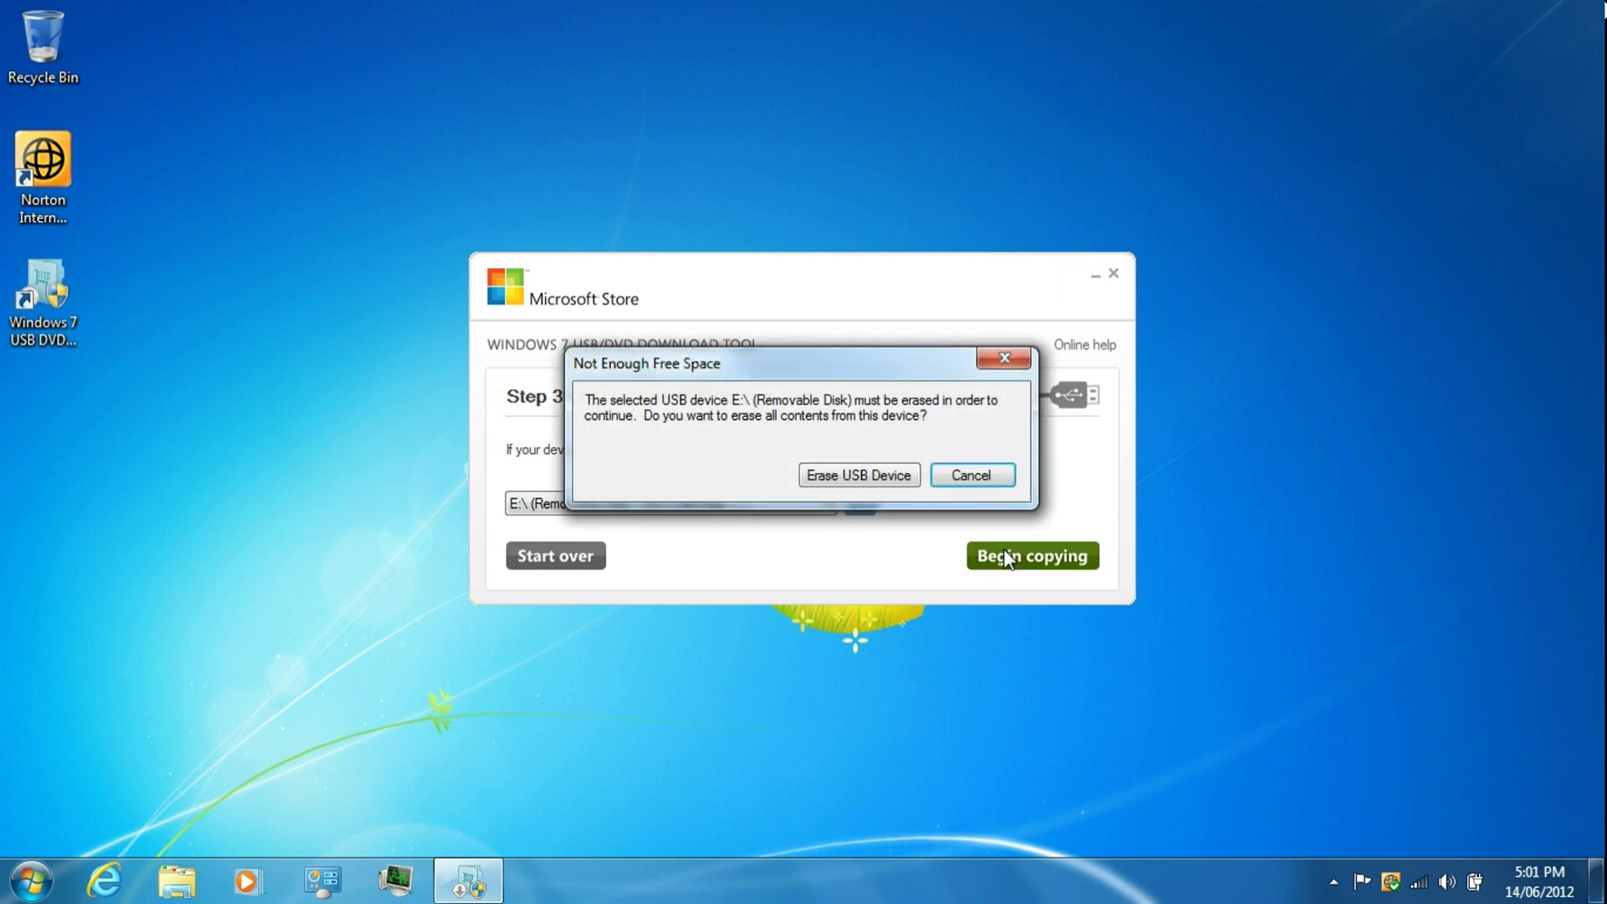
key(Tab)
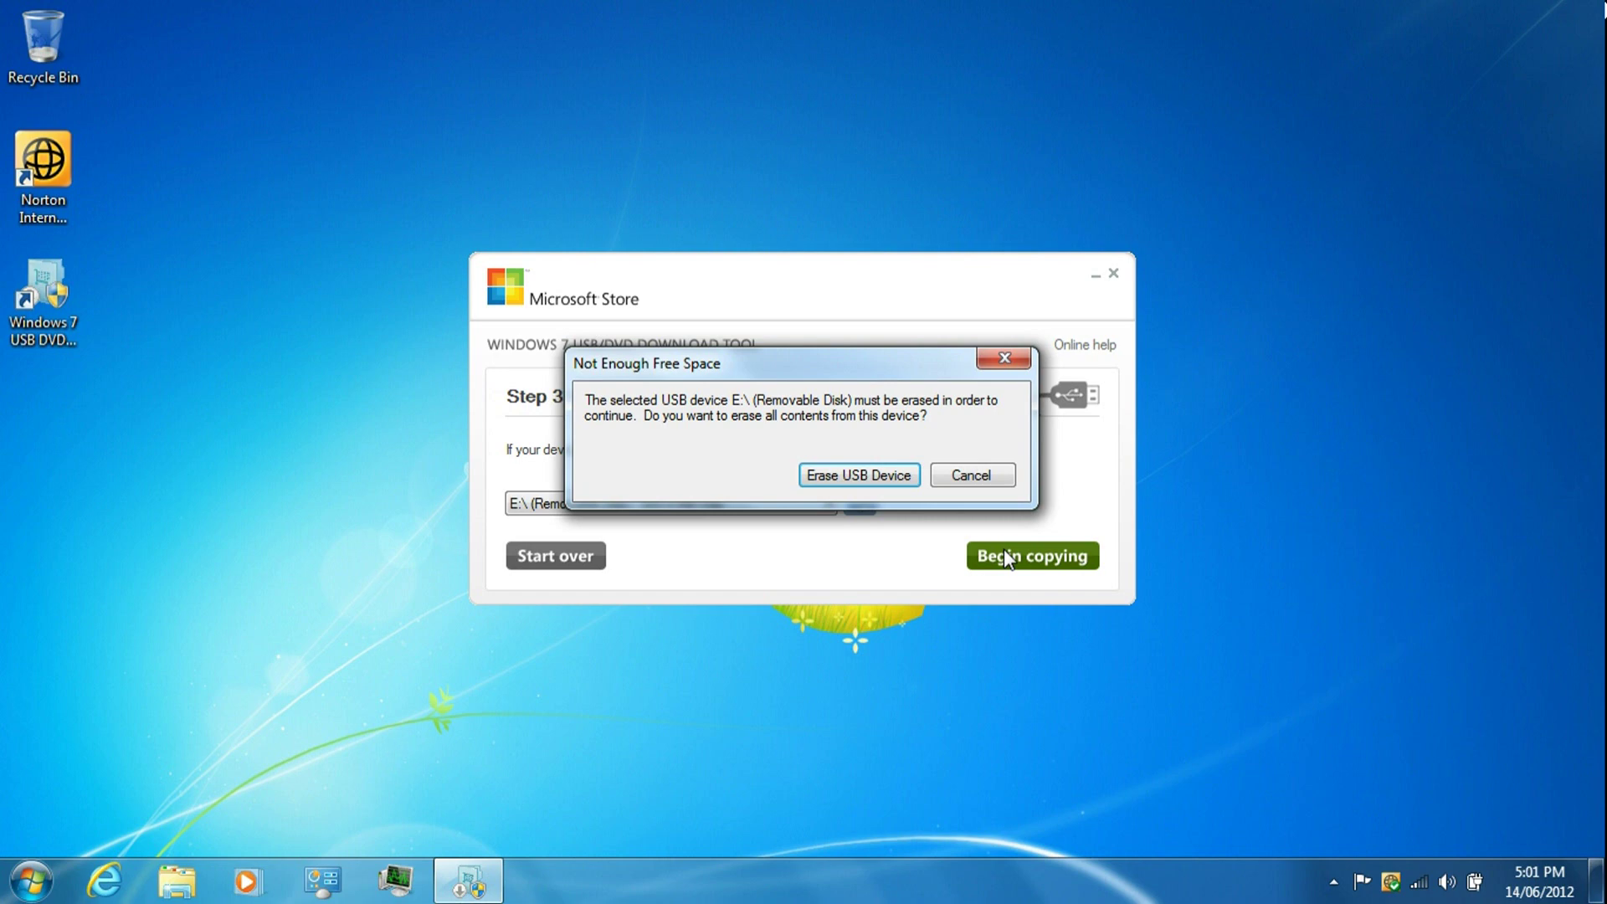
key(Return)
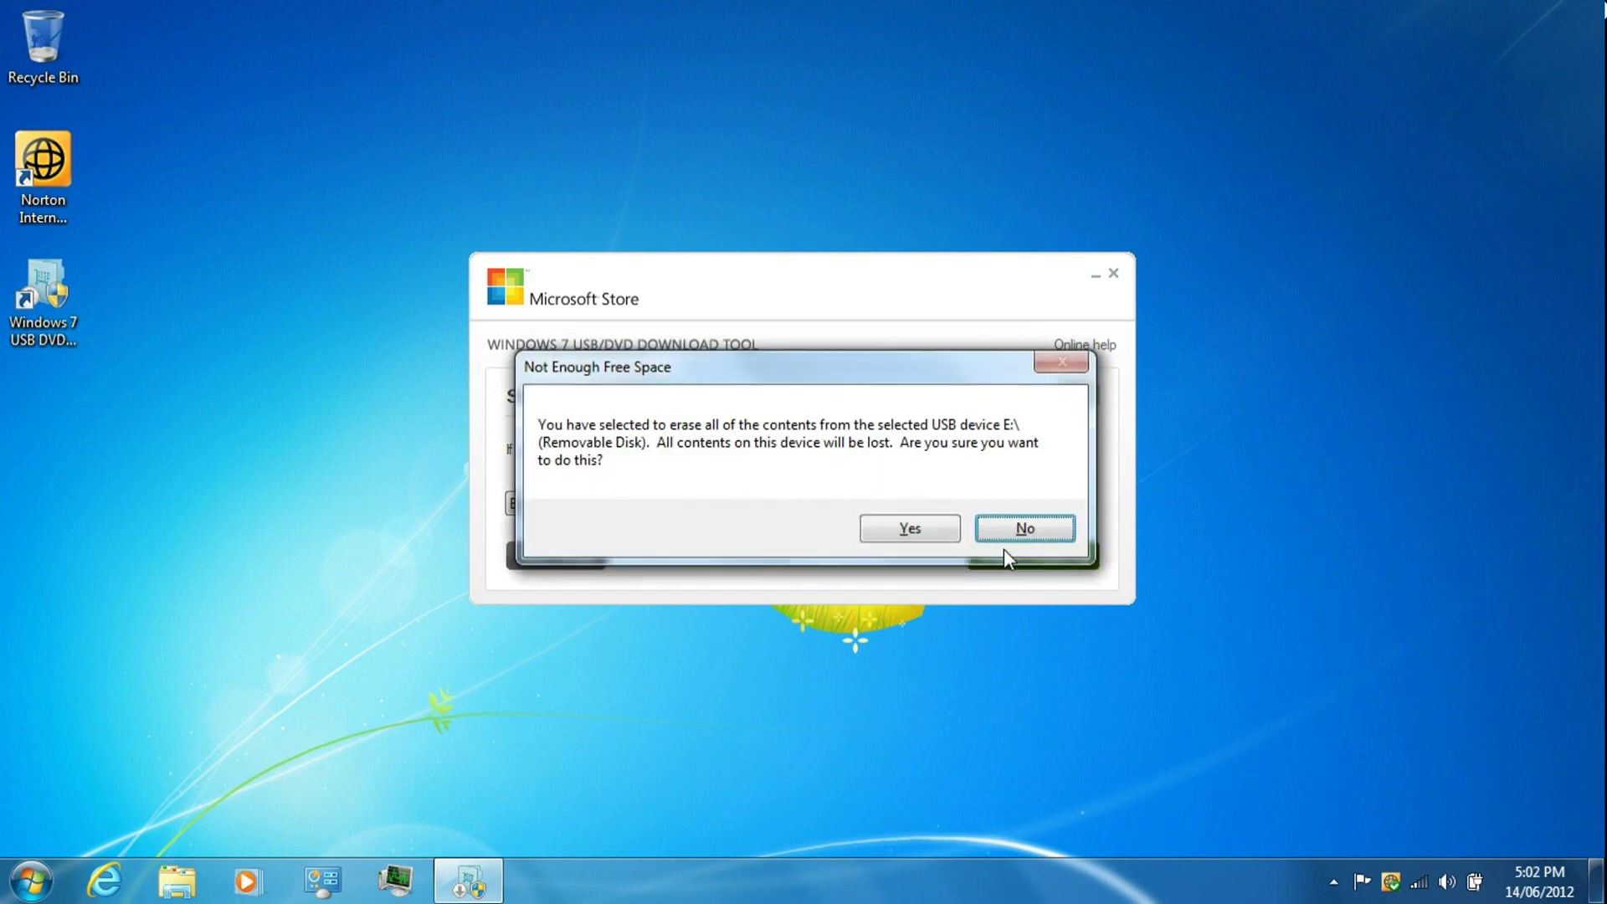
key(Left)
key(Return)
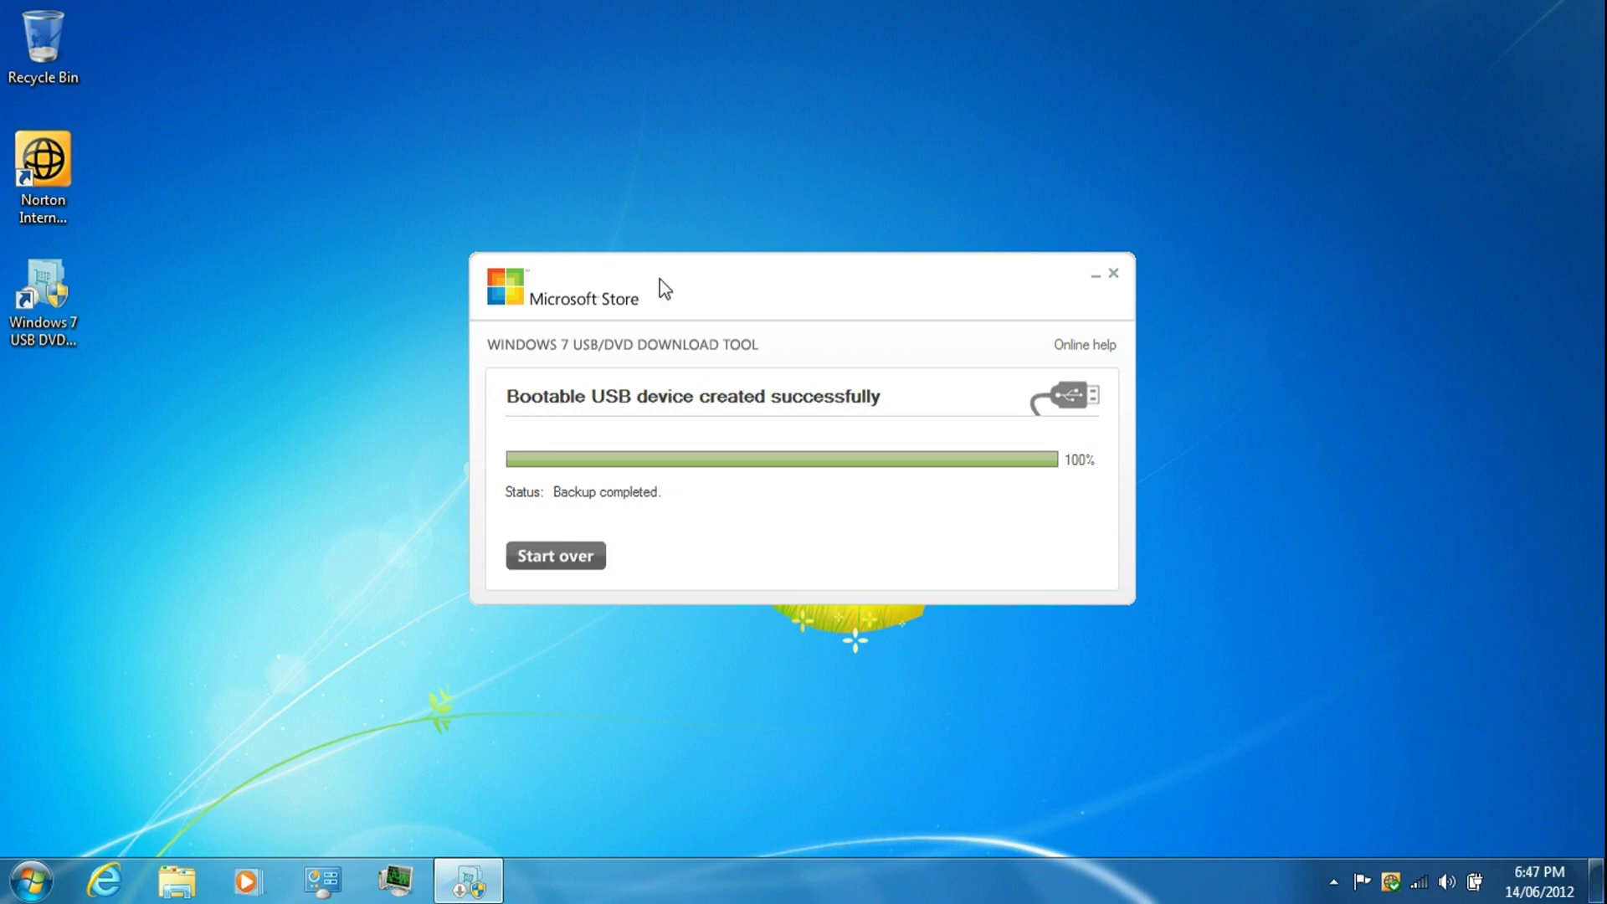
Step: Close the download tool and search Google in Internet Explorer for 'windows 8 iso'
click(1113, 270)
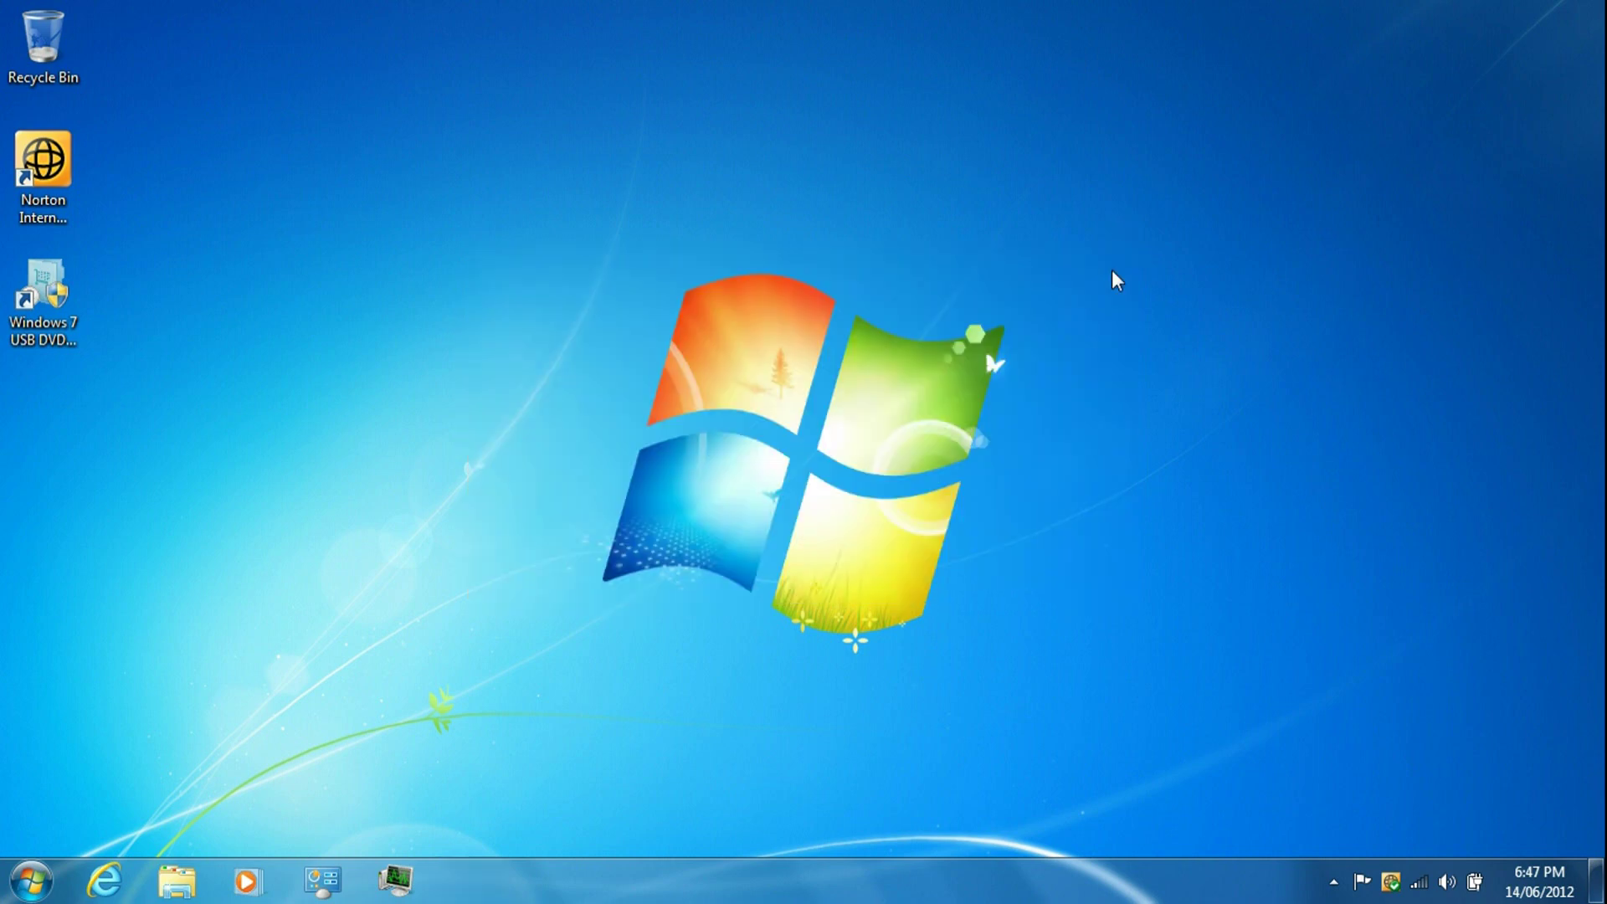
click(102, 881)
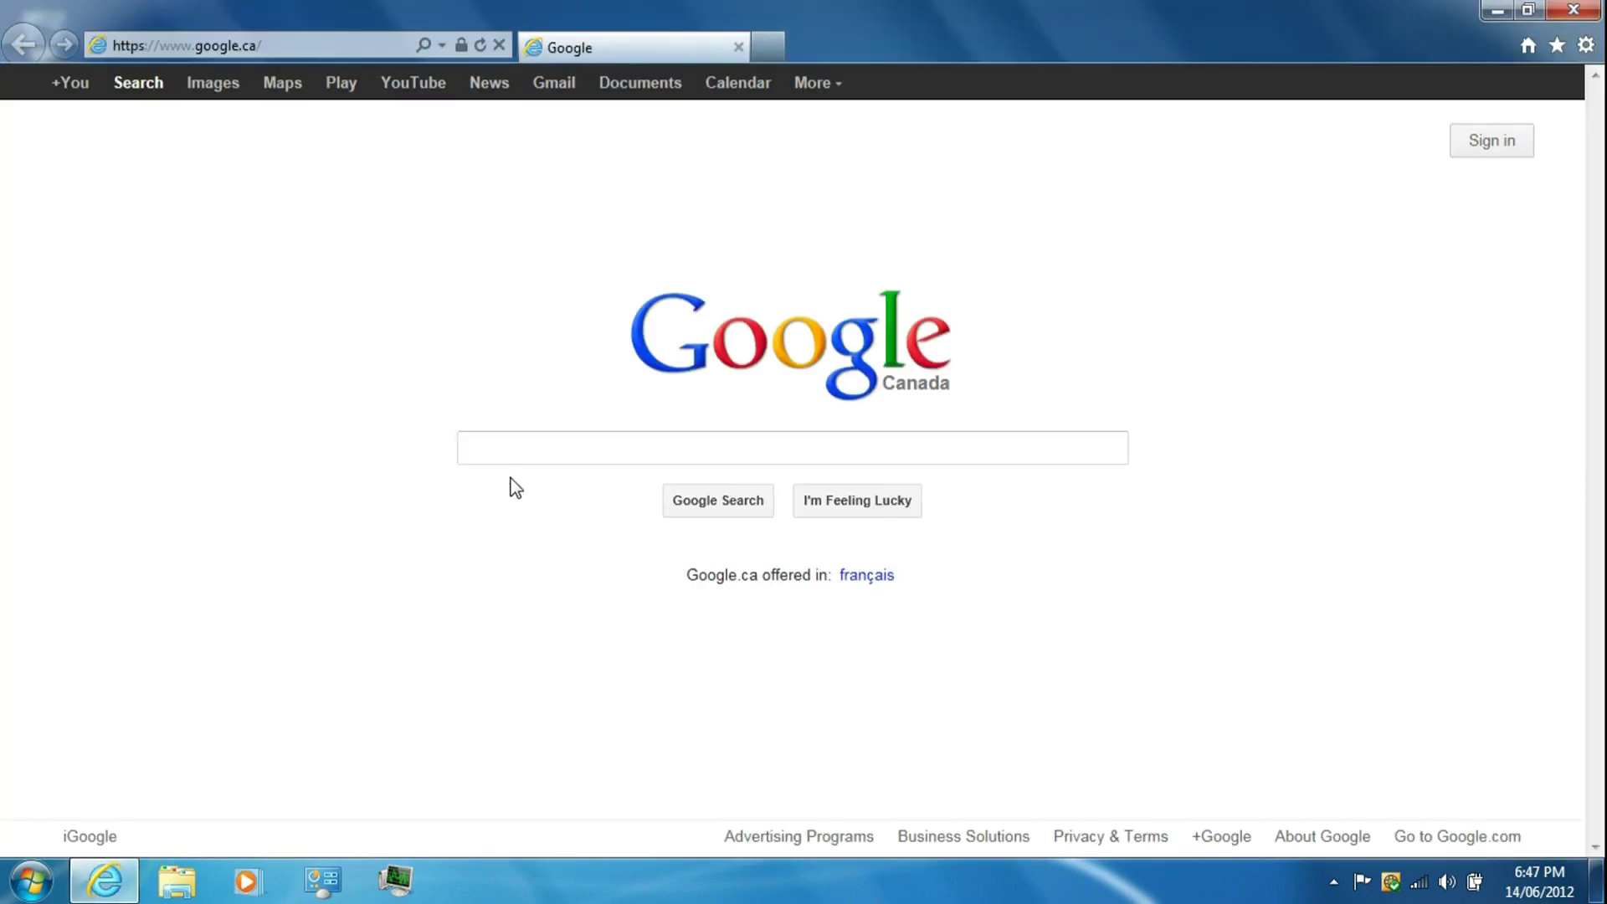
click(535, 450)
text(wi)
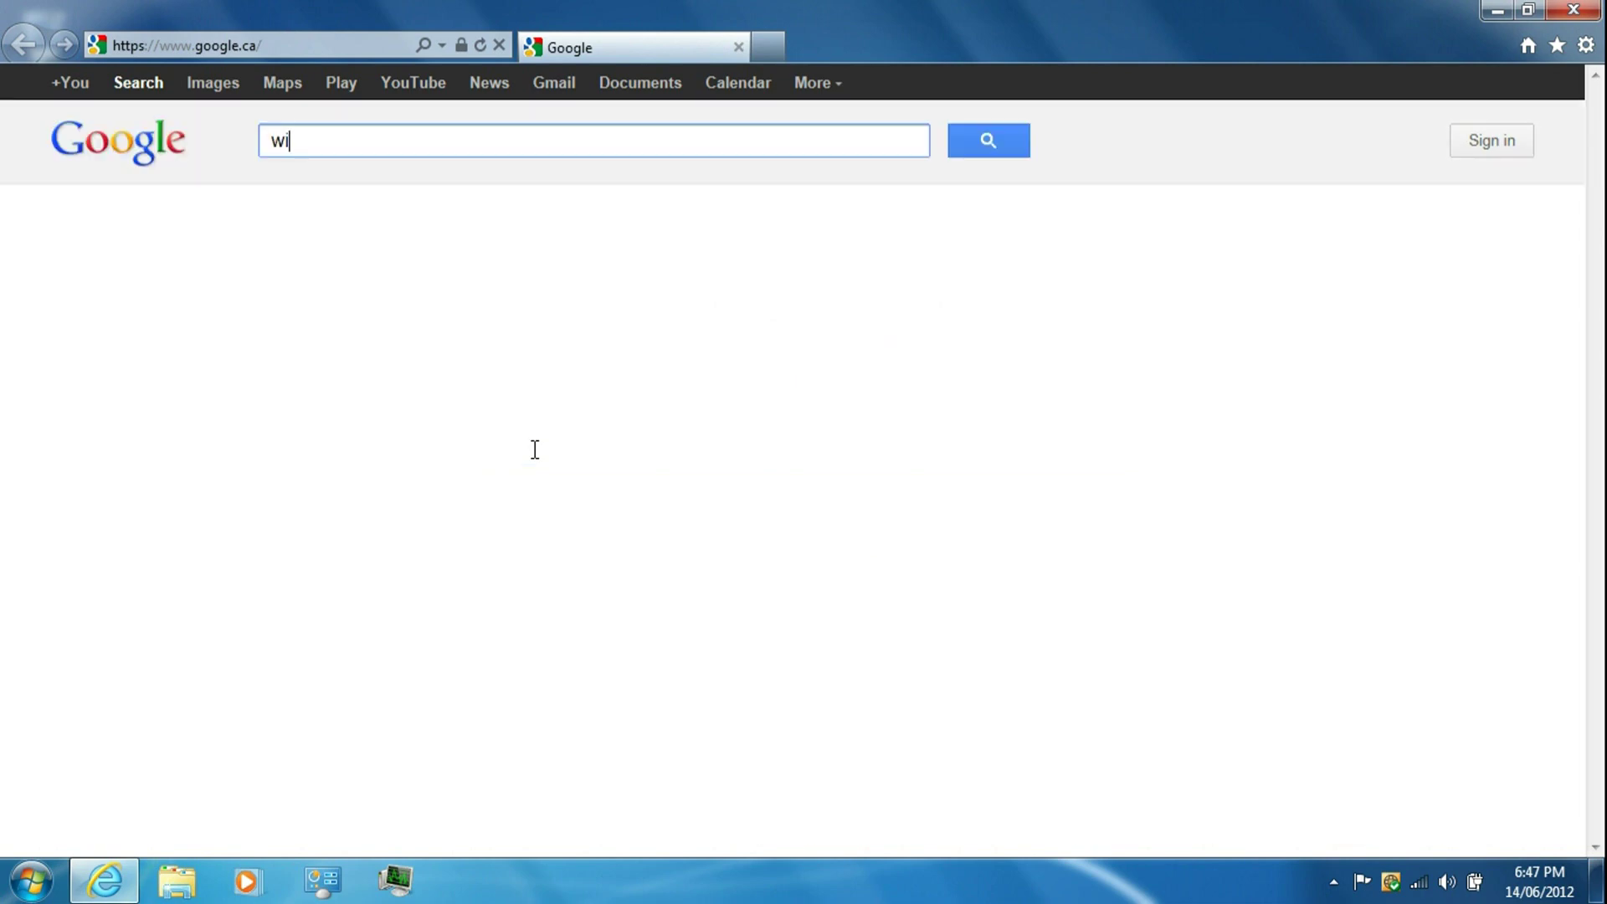
text(ndows 8 iso)
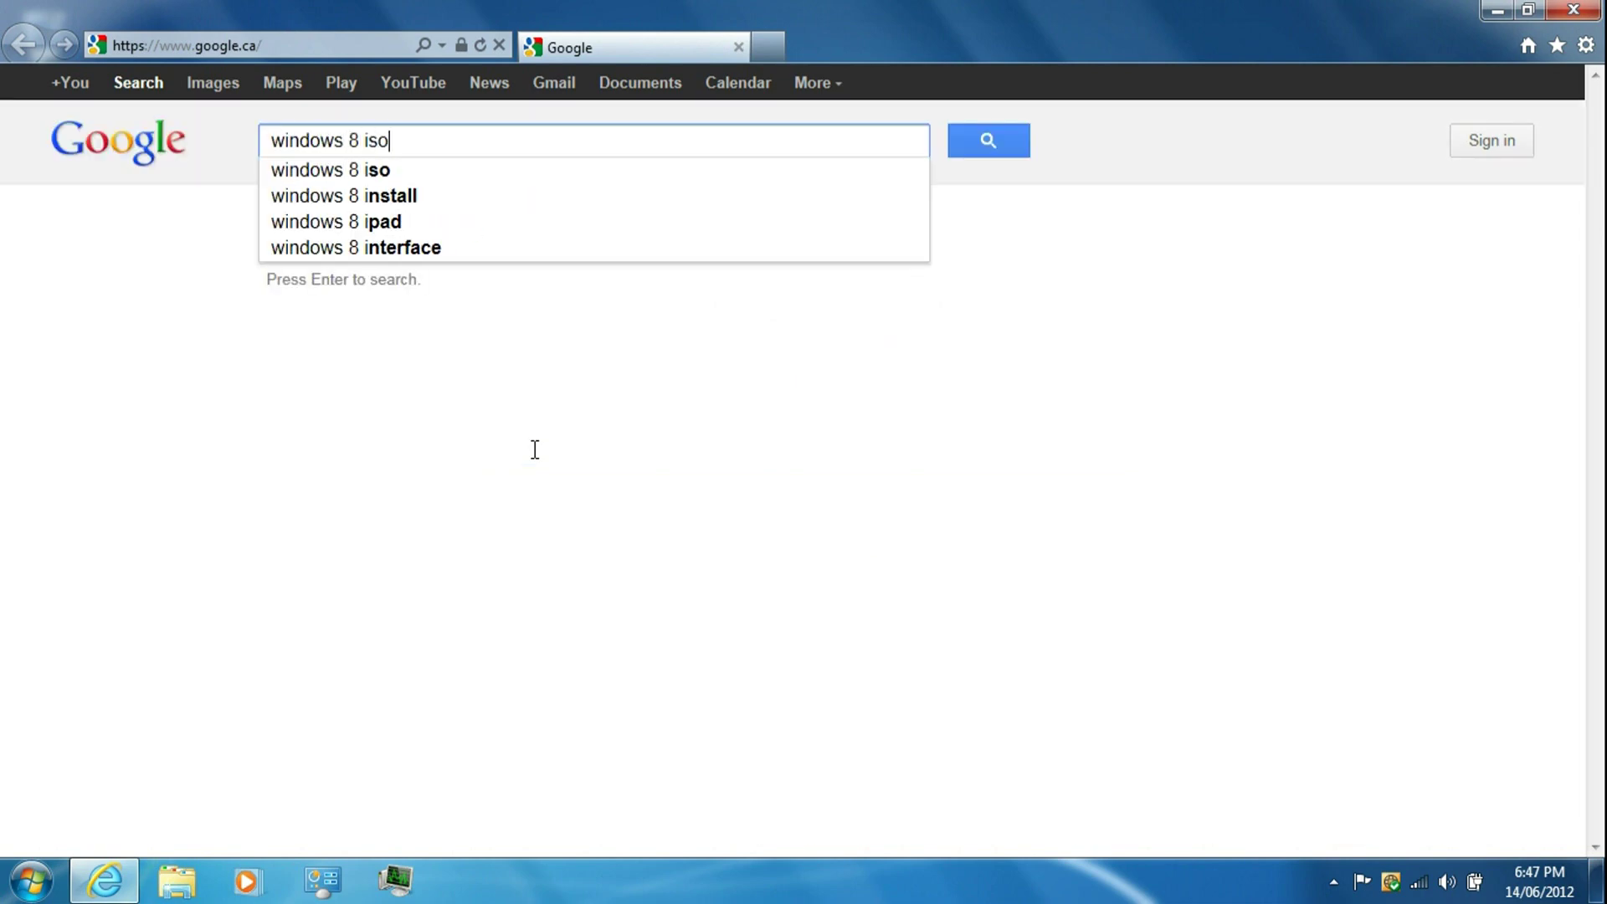
key(Return)
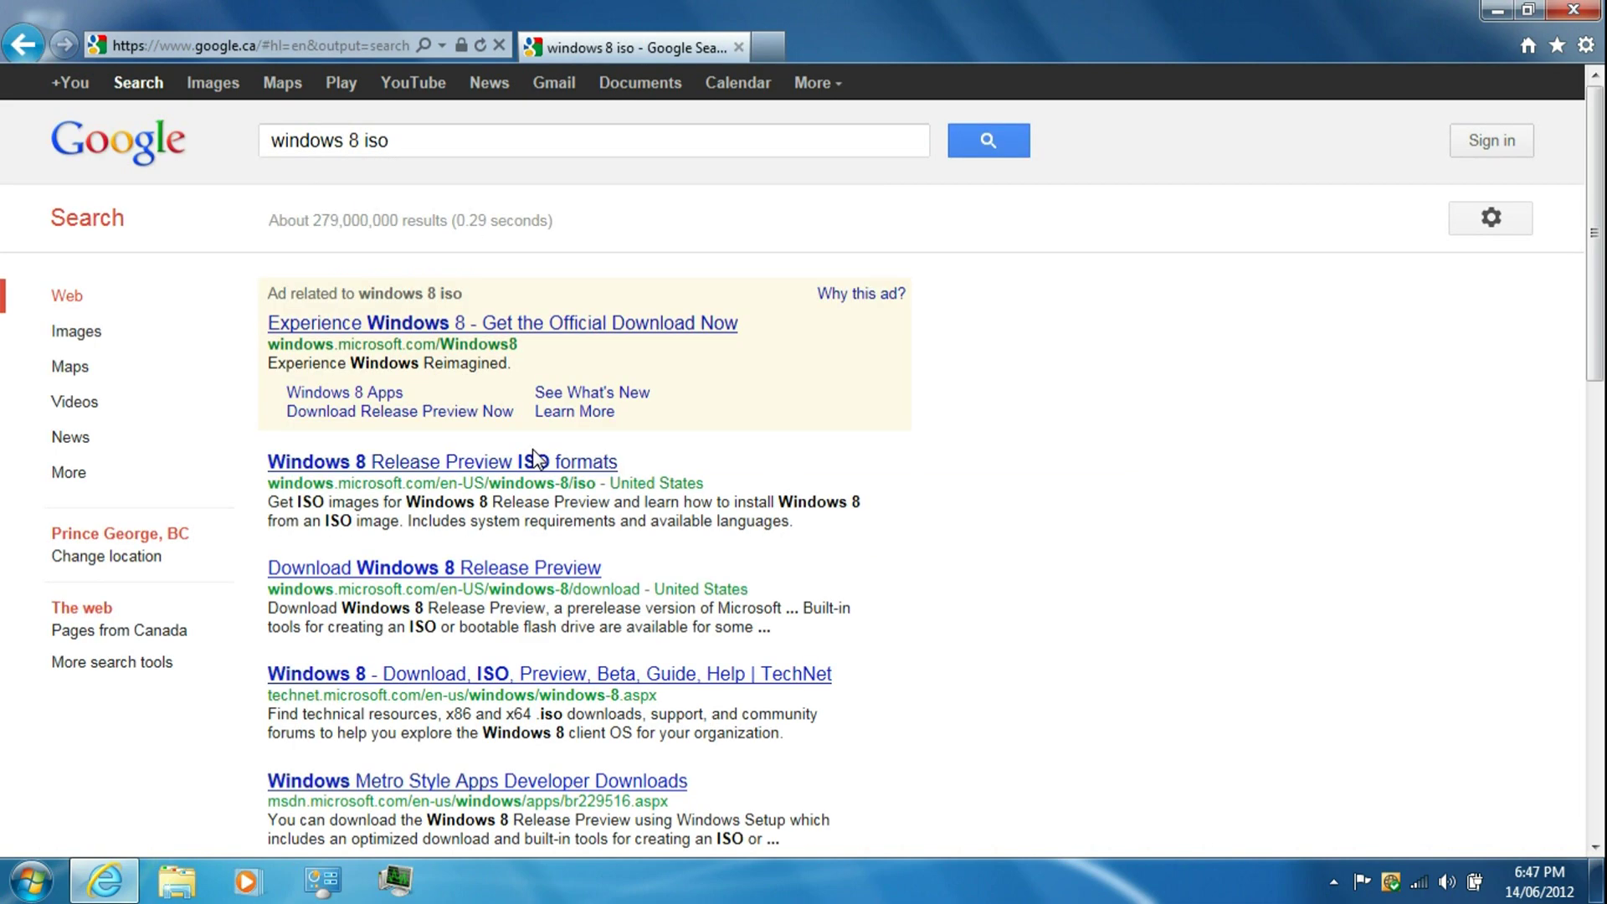
Step: Open the Windows 8 Release Preview ISO page and select the product key text
click(511, 463)
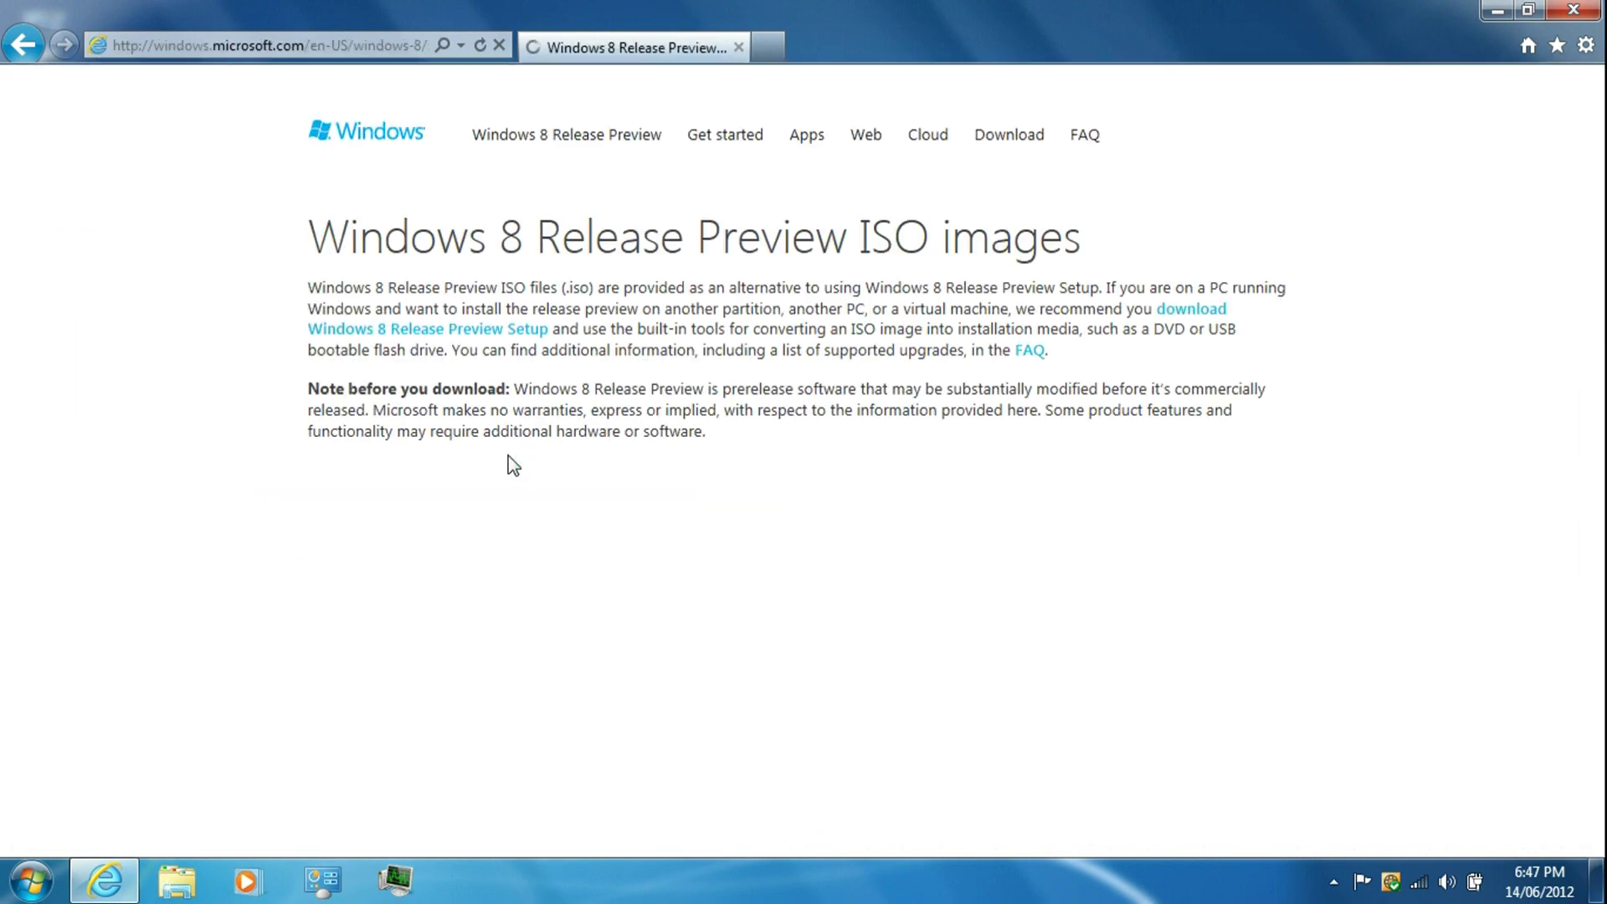
scroll(513, 465, down, 1)
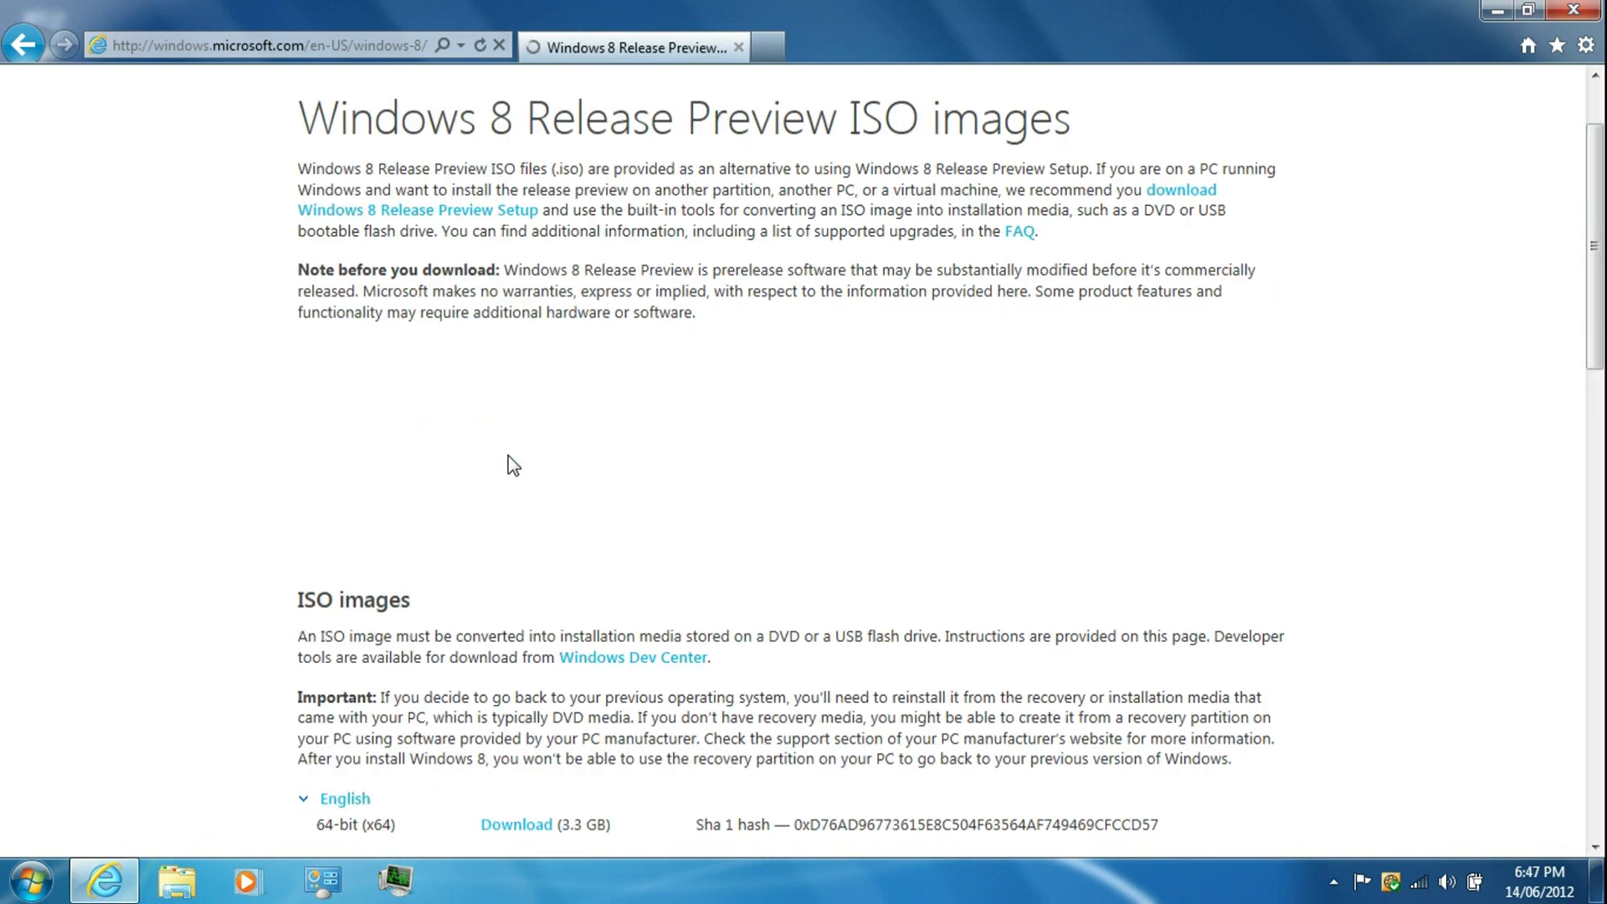
scroll(509, 457, down, 4)
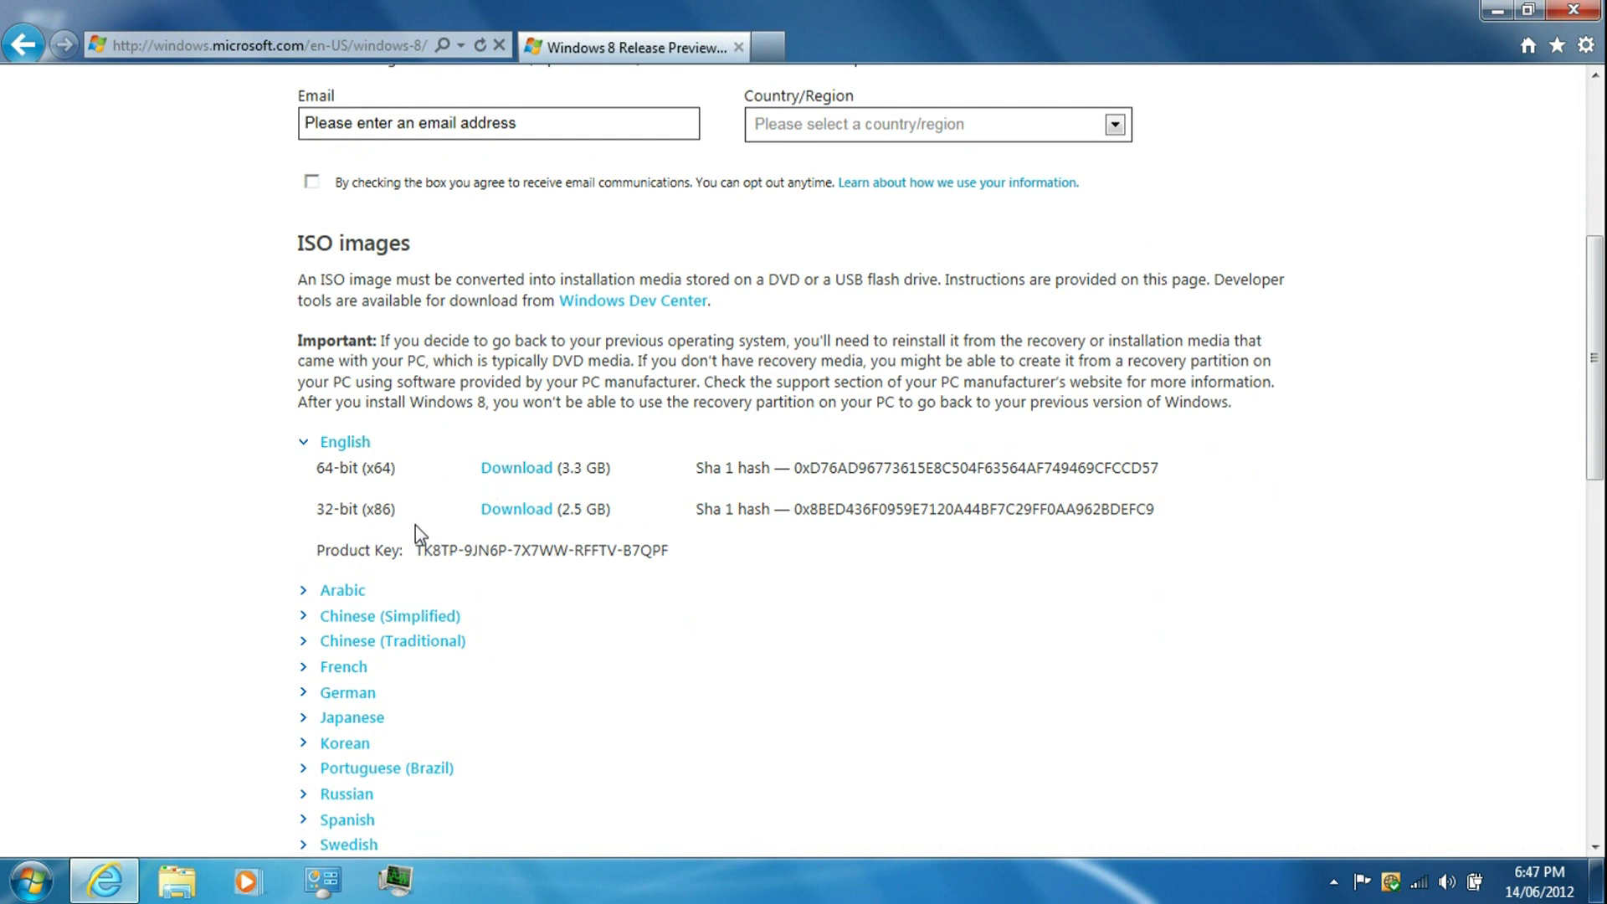
drag(420, 549, 664, 559)
key(ctrl+c)
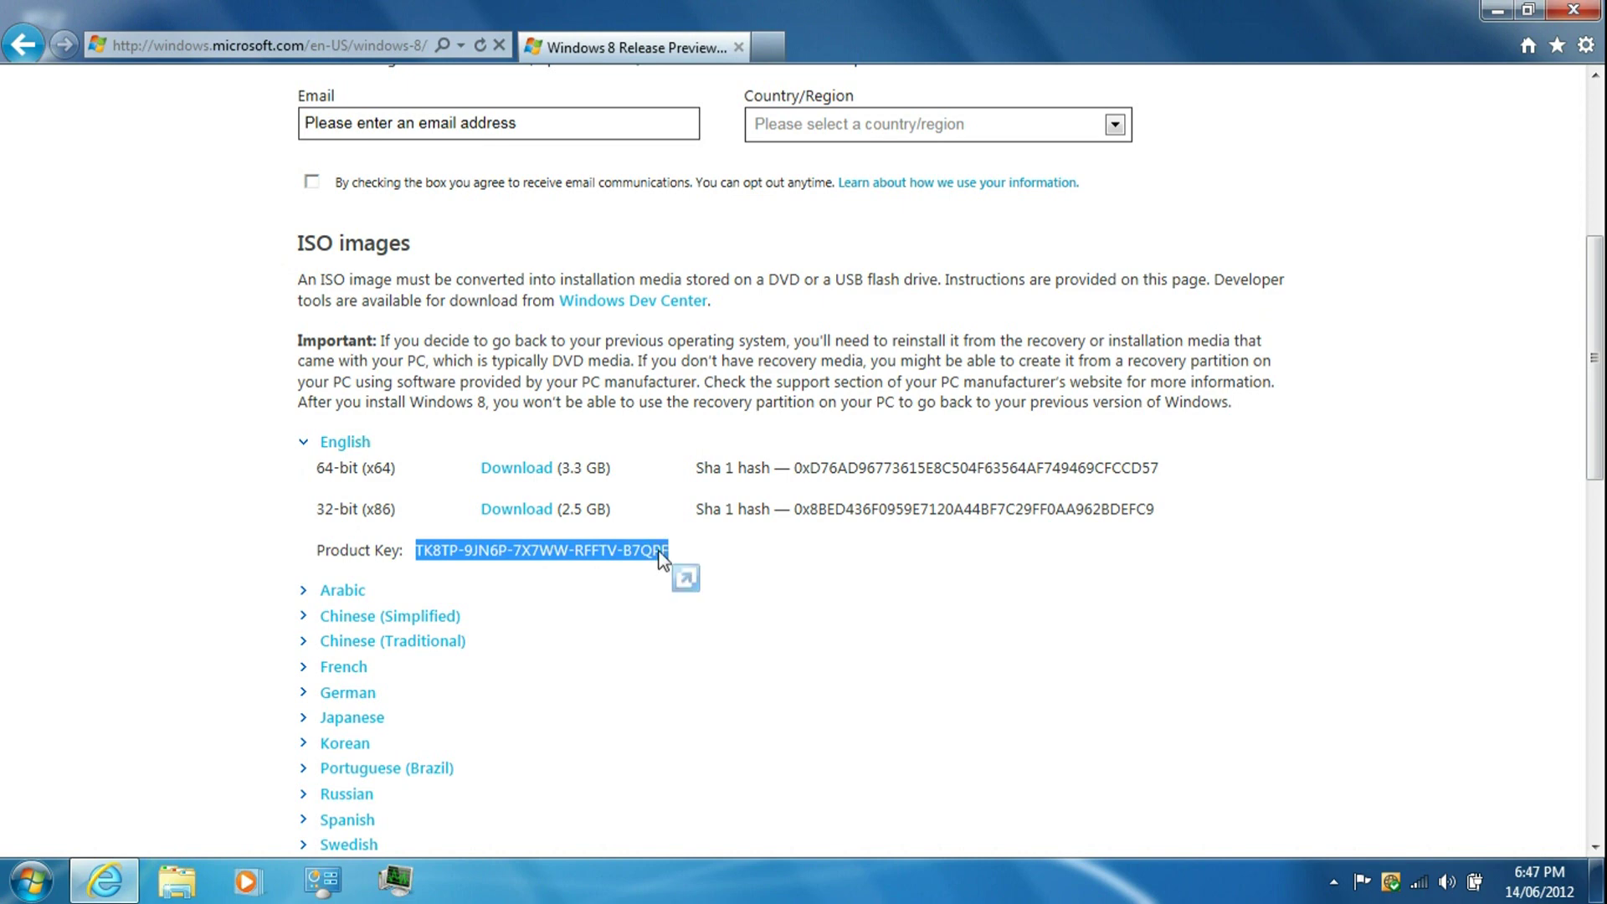
Step: Paste the product key into a new Notepad note, then close Internet Explorer
key(super)
text(note)
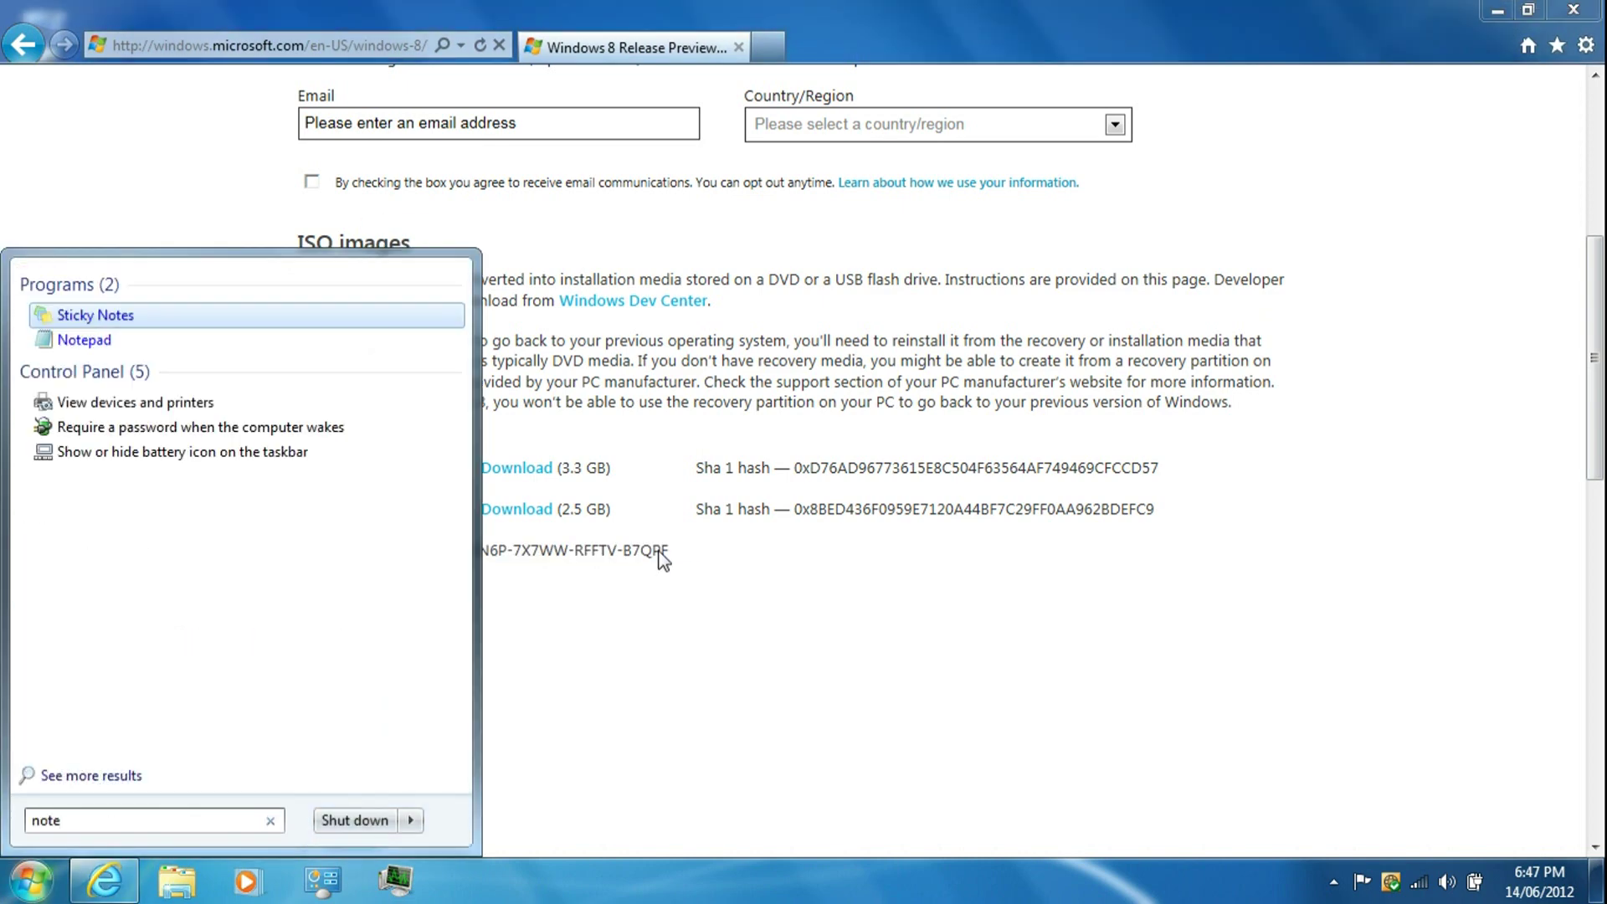
key(Down)
key(Return)
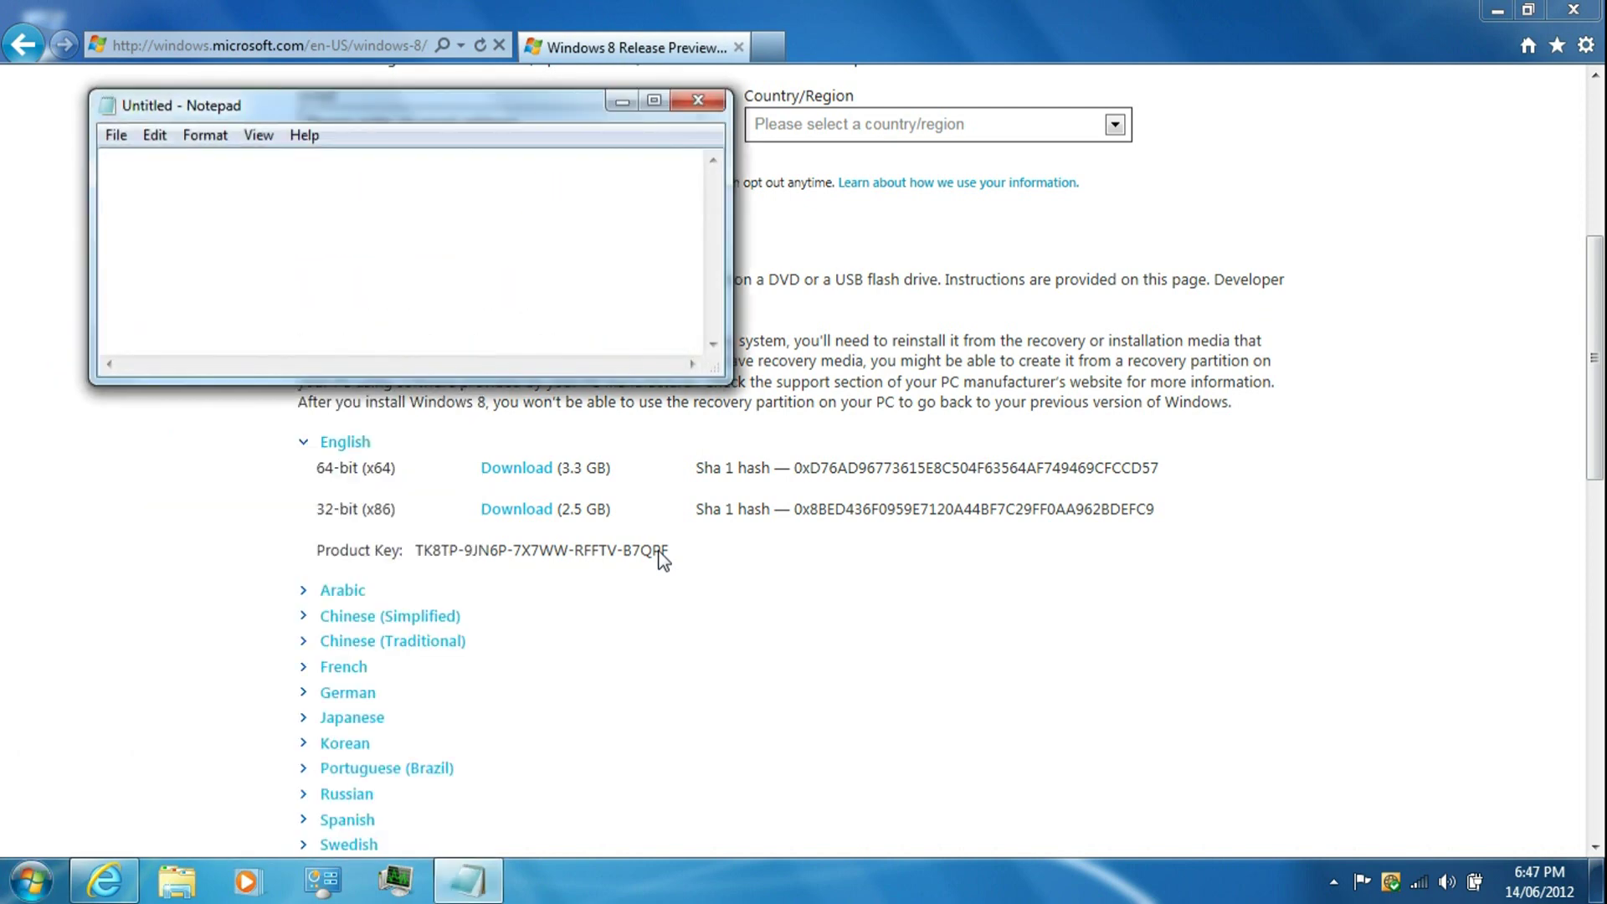
key(ctrl+v)
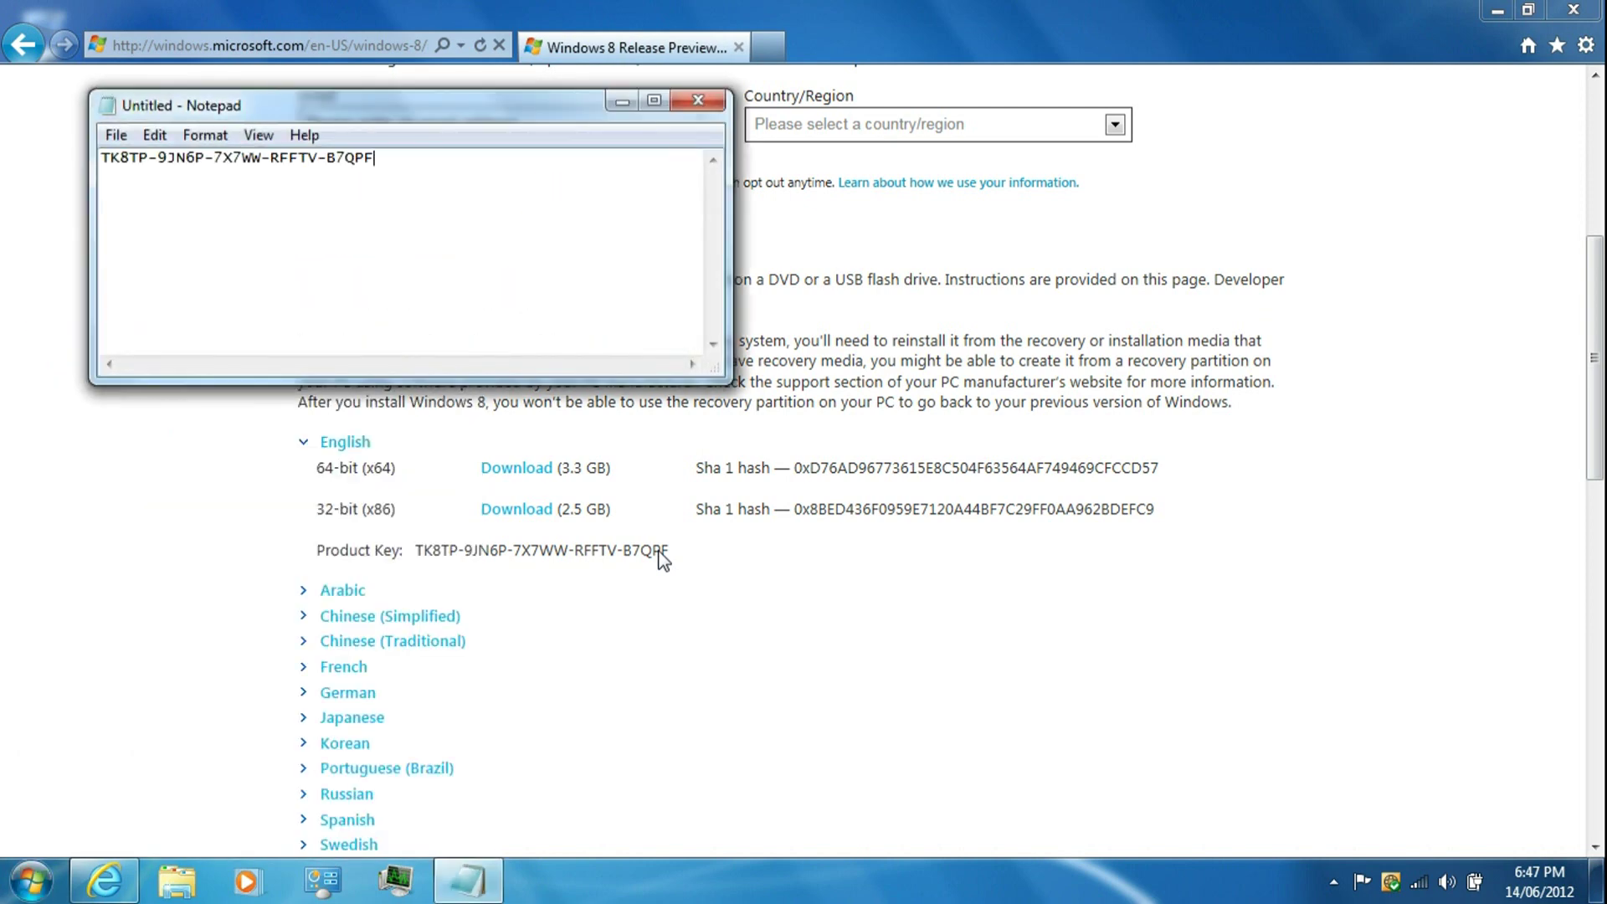
key(alt+Tab)
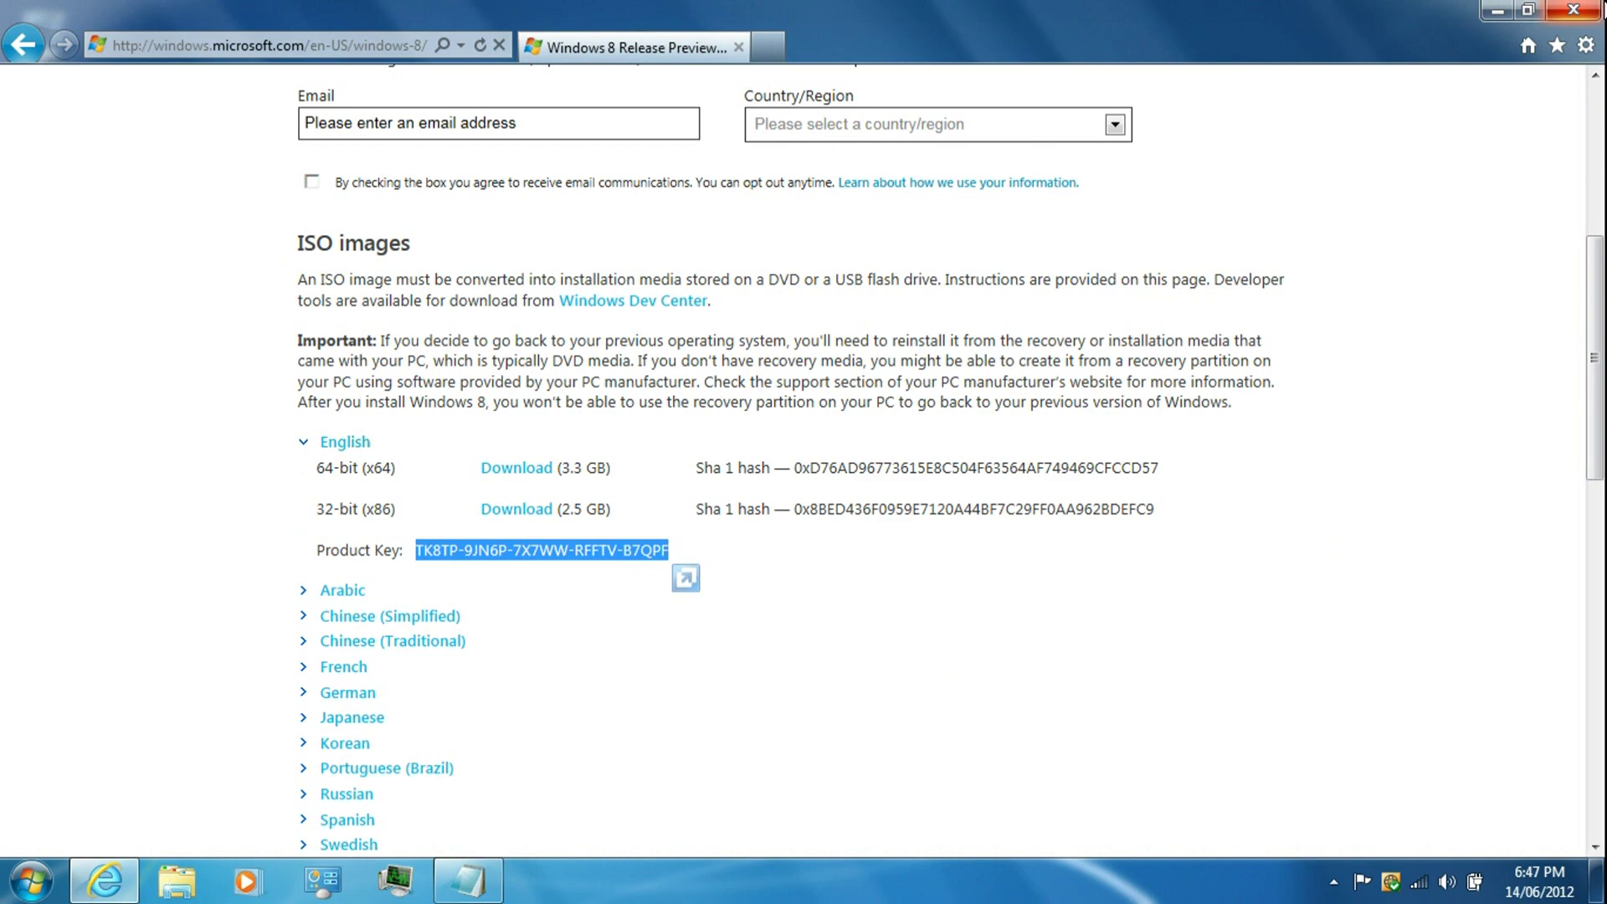
click(1574, 9)
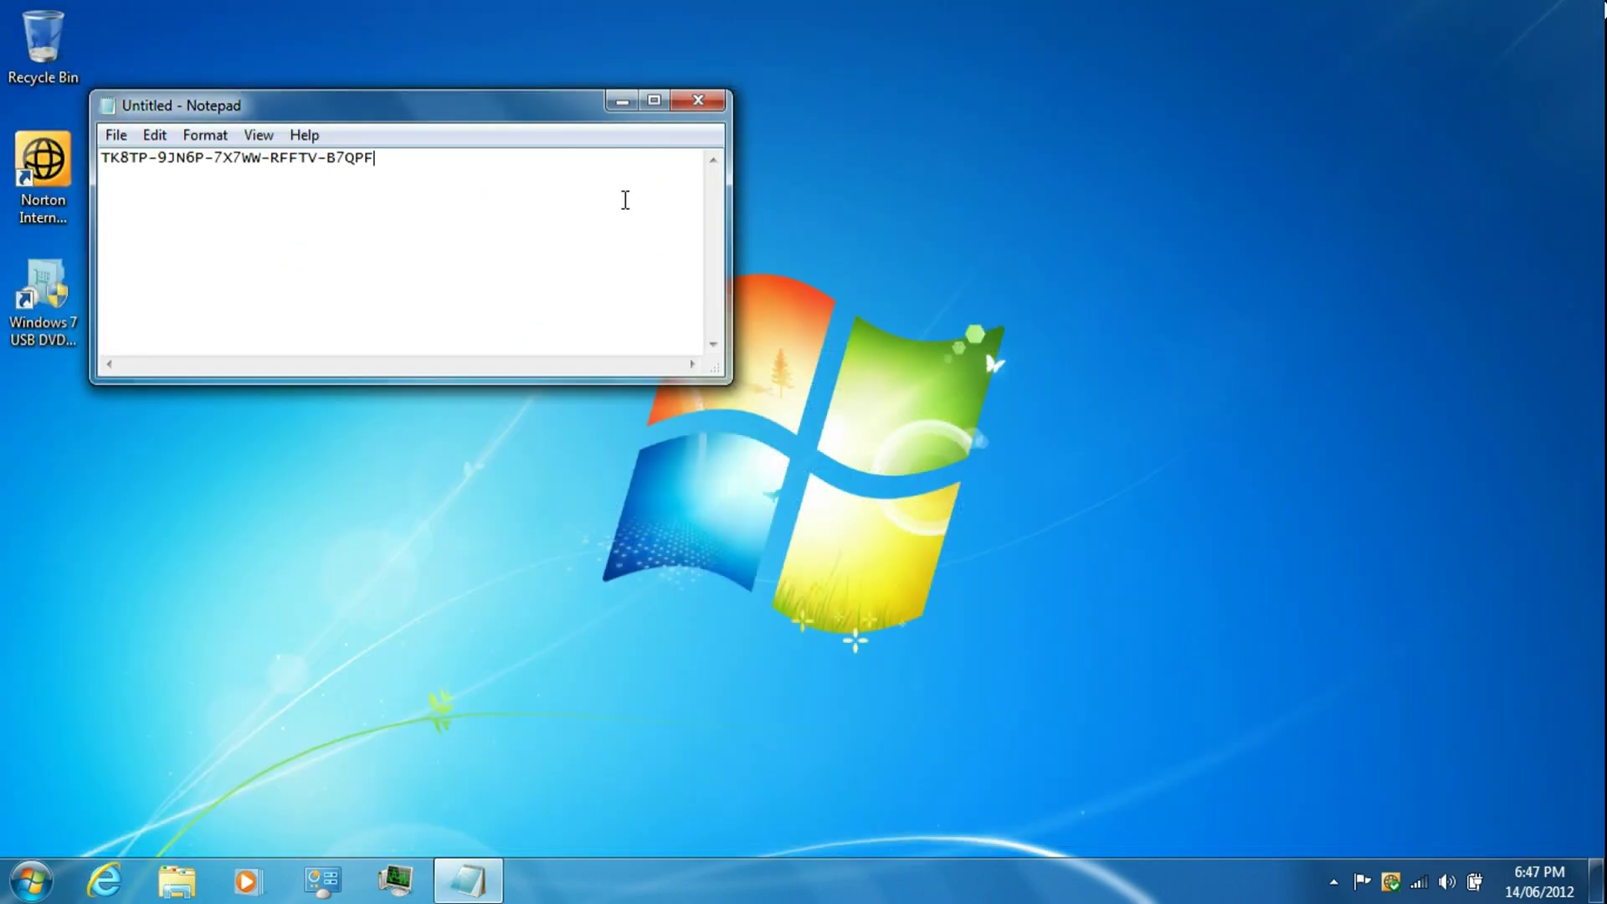
Step: Run the setup program from Removable Disk (E:), then close the drive window
click(621, 102)
click(31, 880)
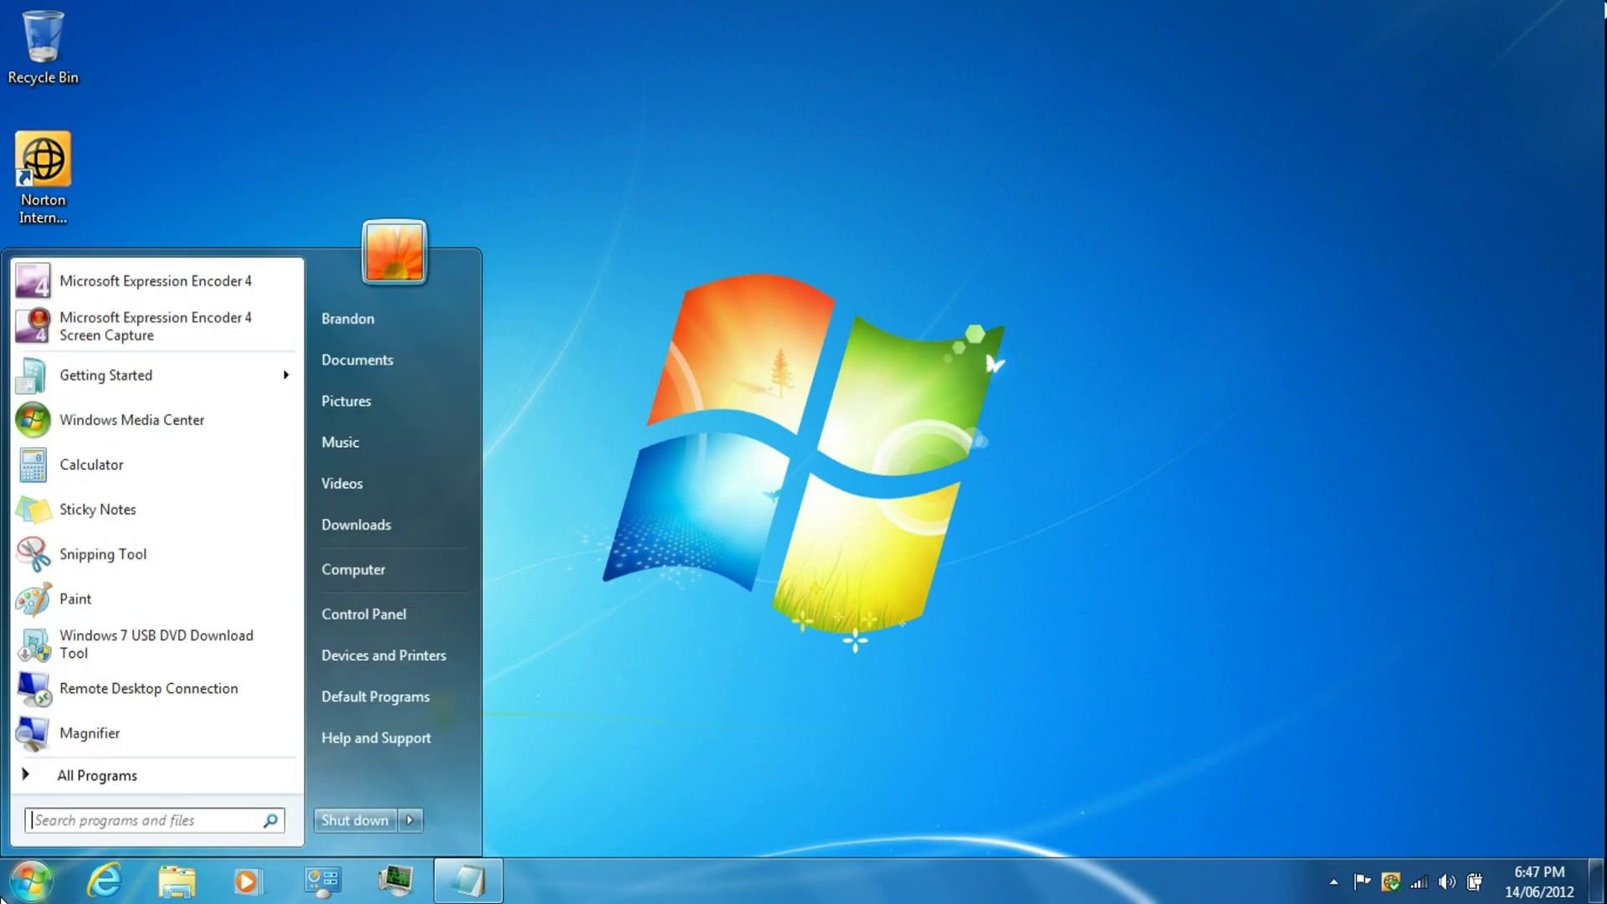
click(413, 574)
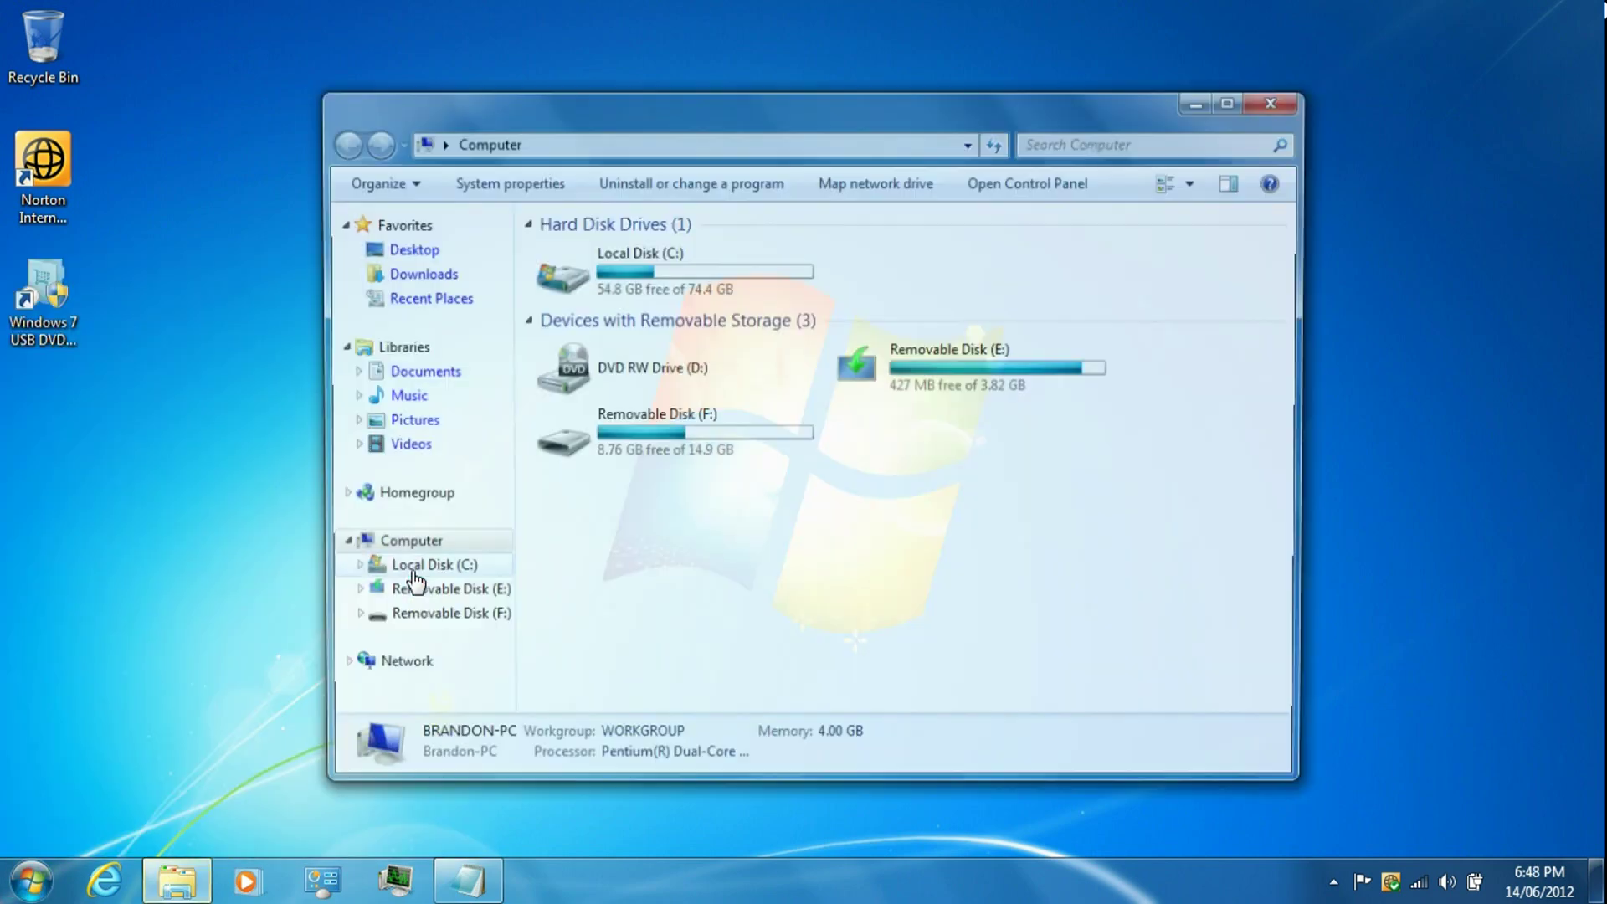
double_click(908, 381)
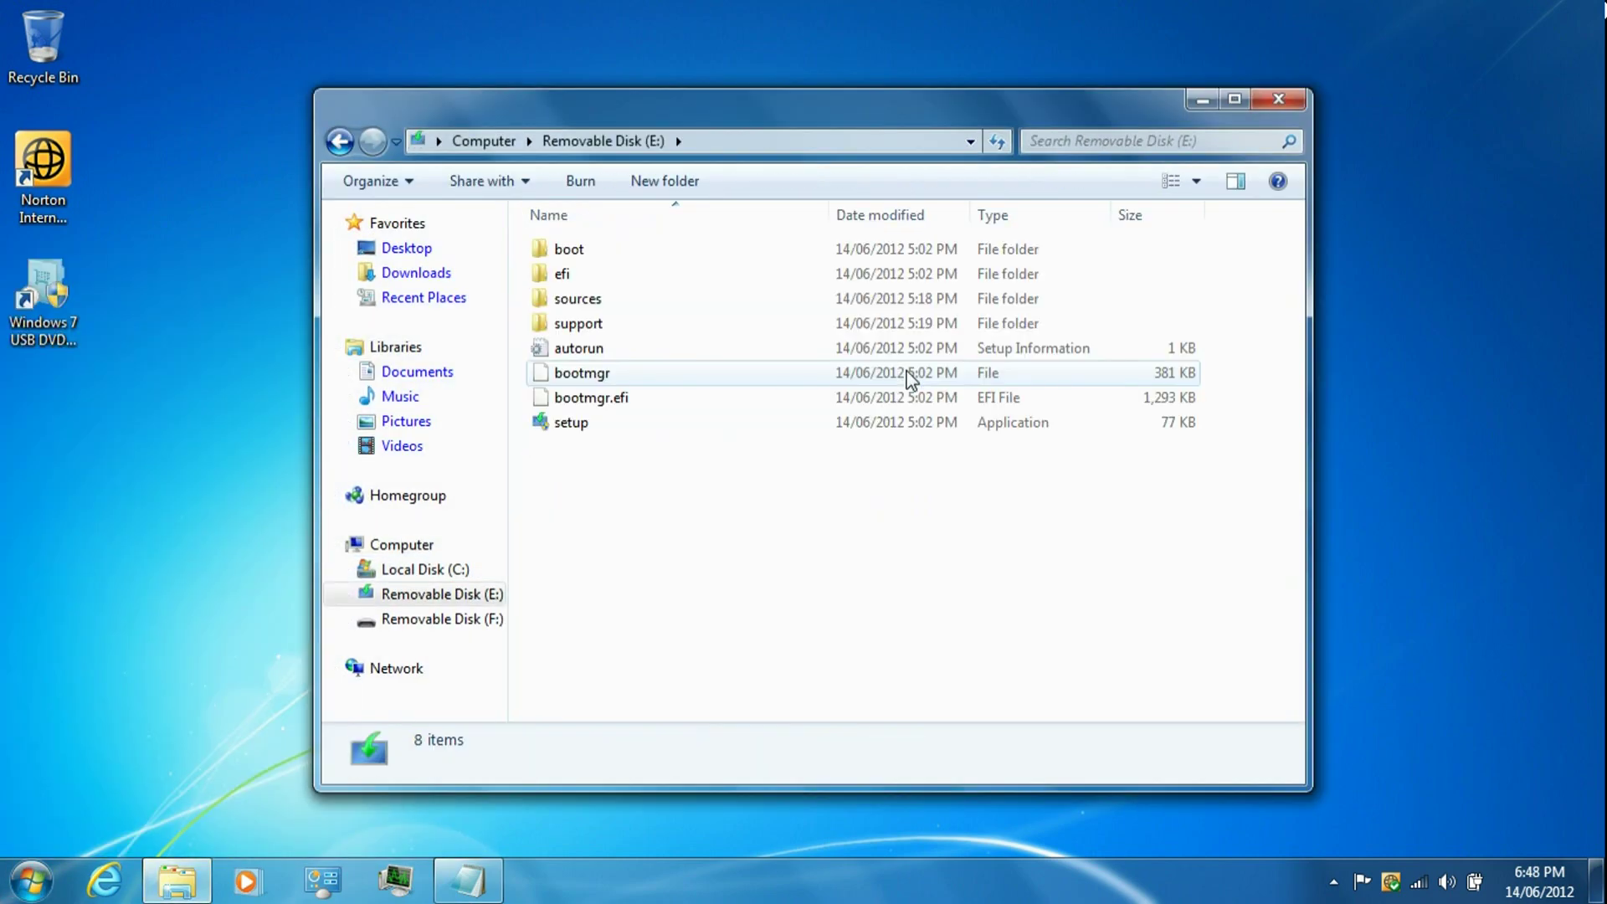
click(822, 427)
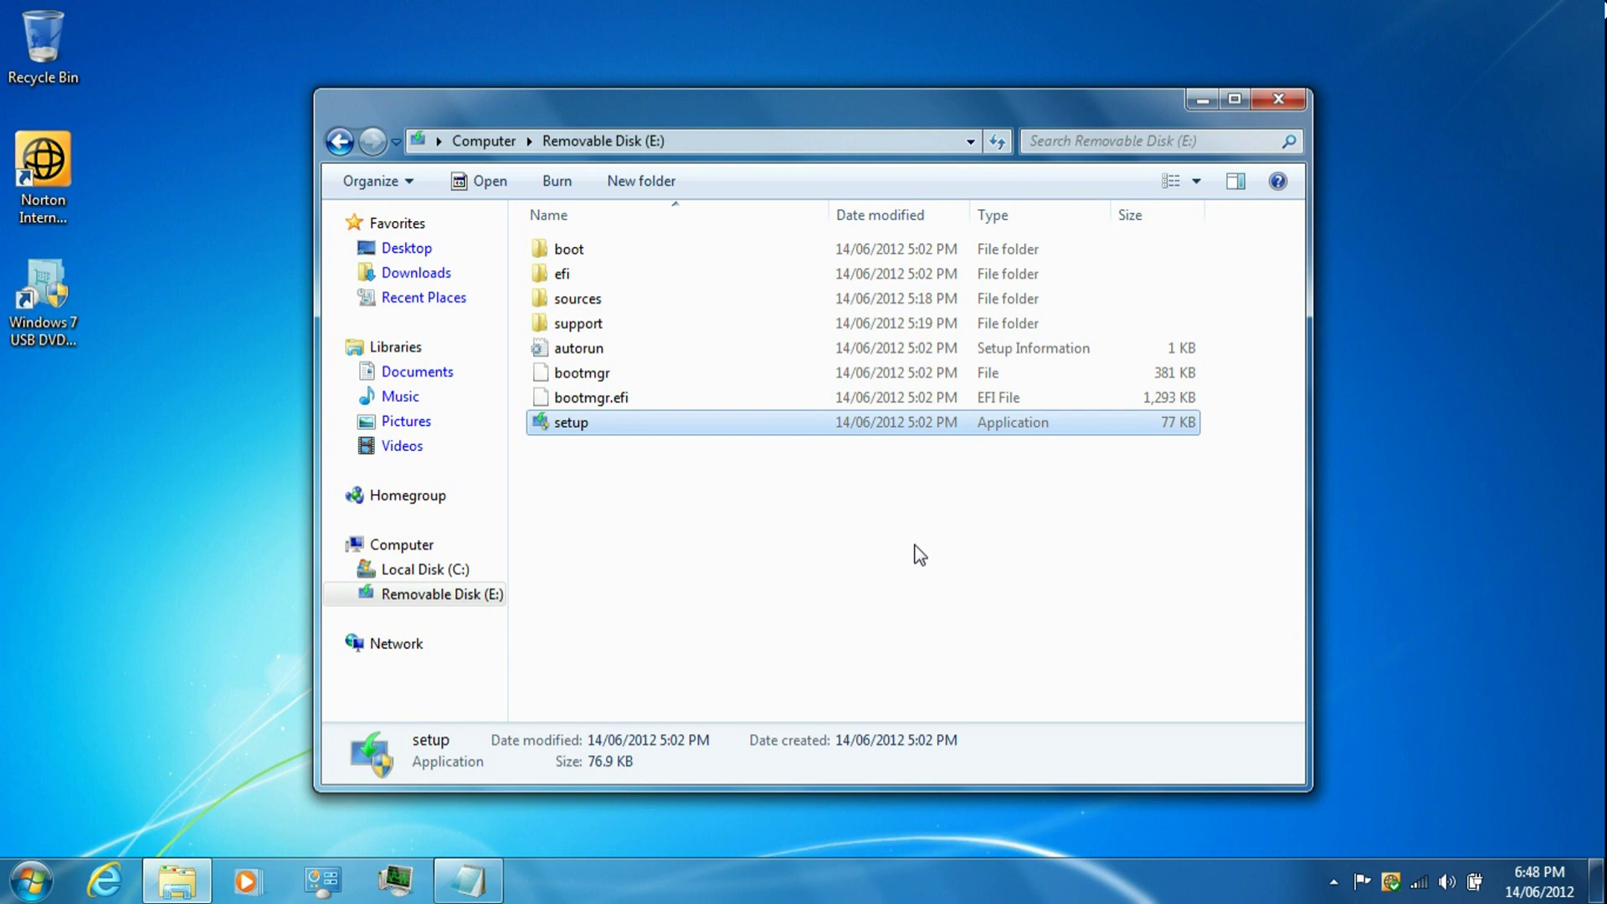
key(Return)
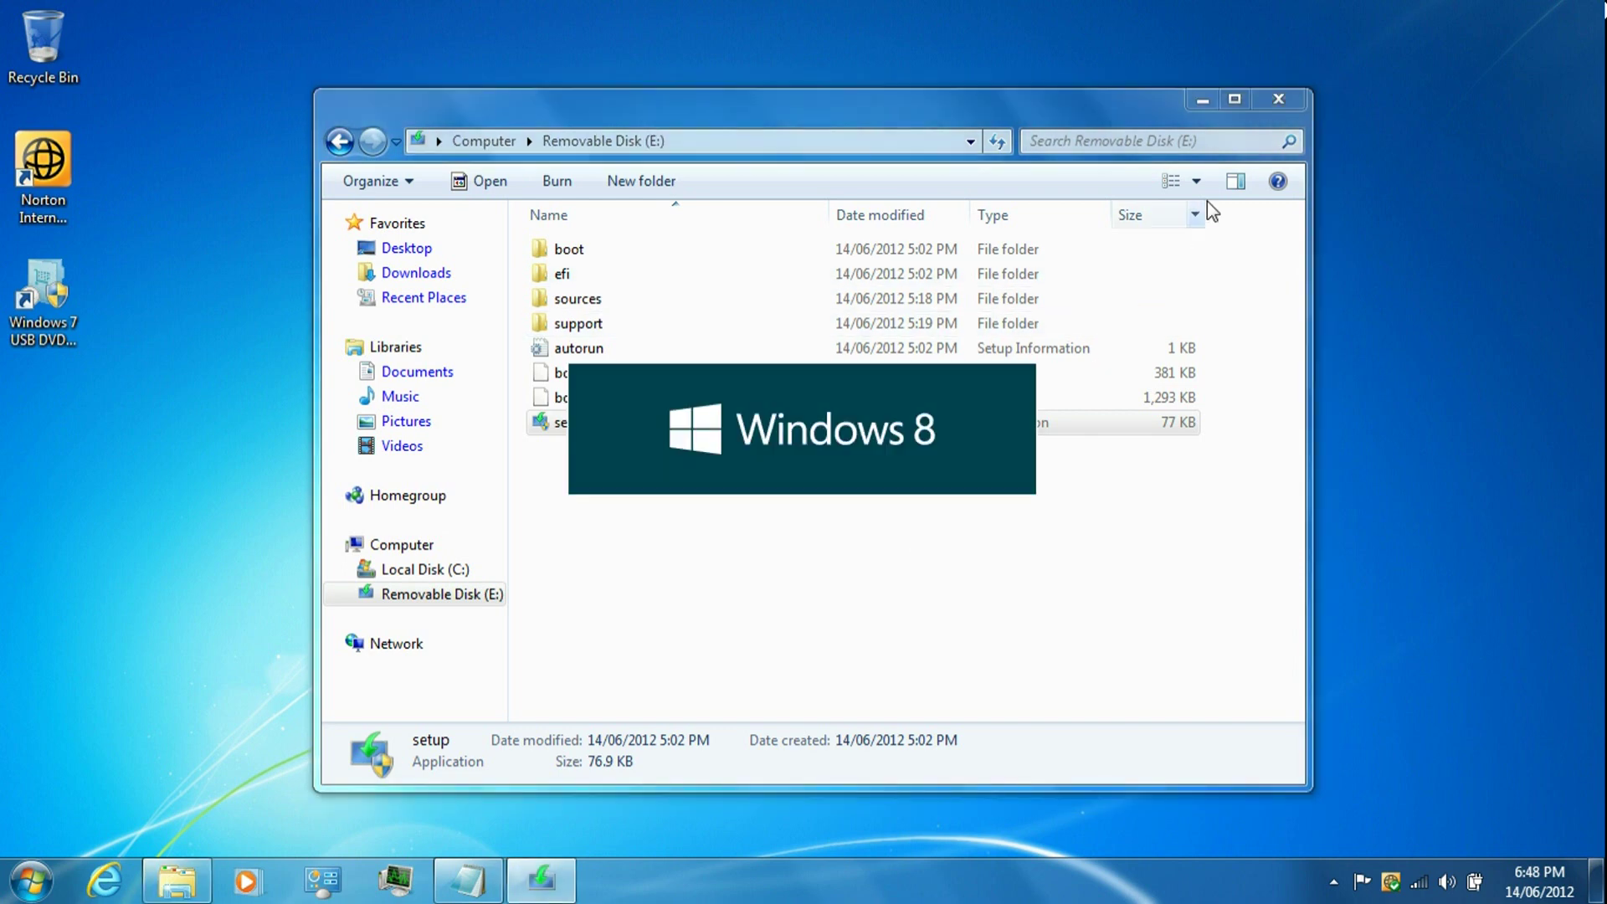
click(1281, 102)
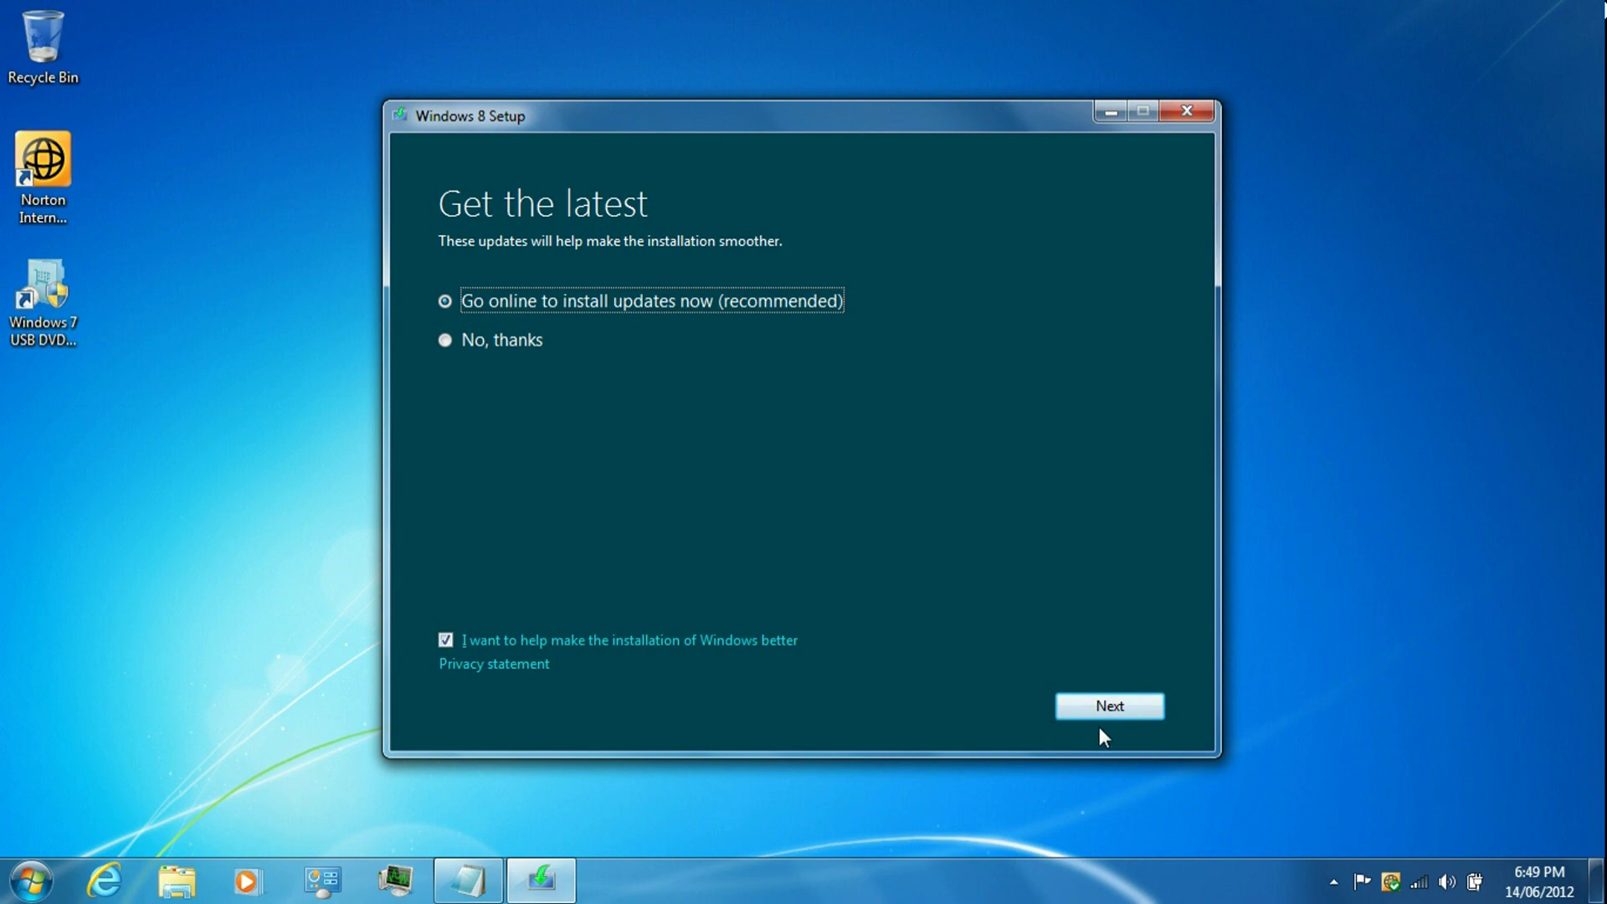
Step: Go online for setup updates, paste the product key, and continue to the license terms
click(1119, 706)
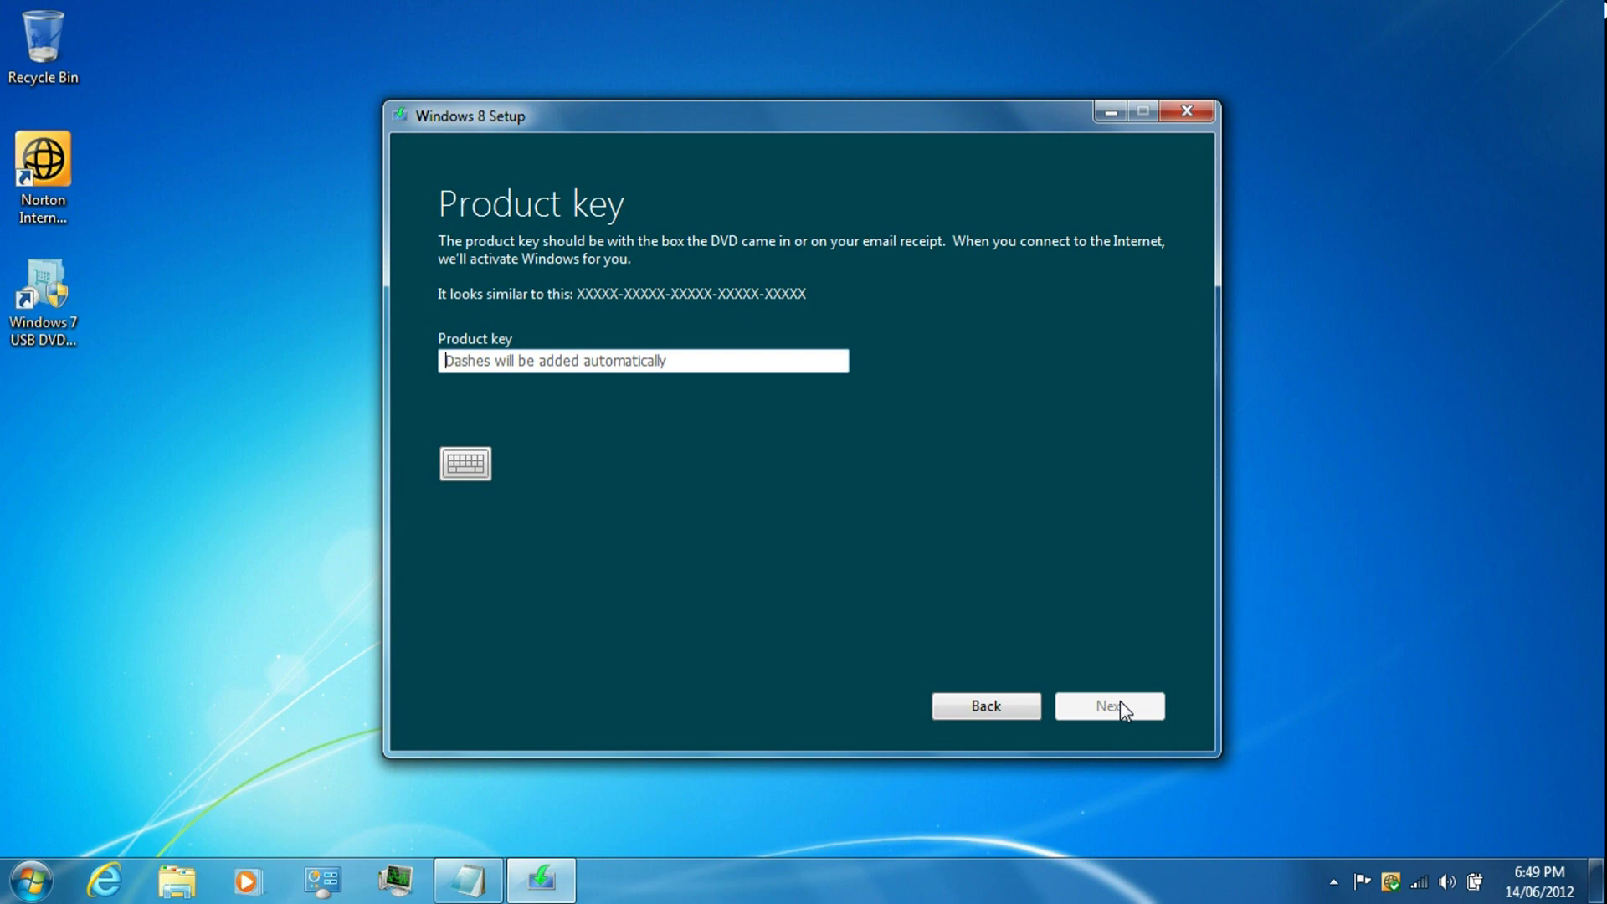
key(ctrl+v)
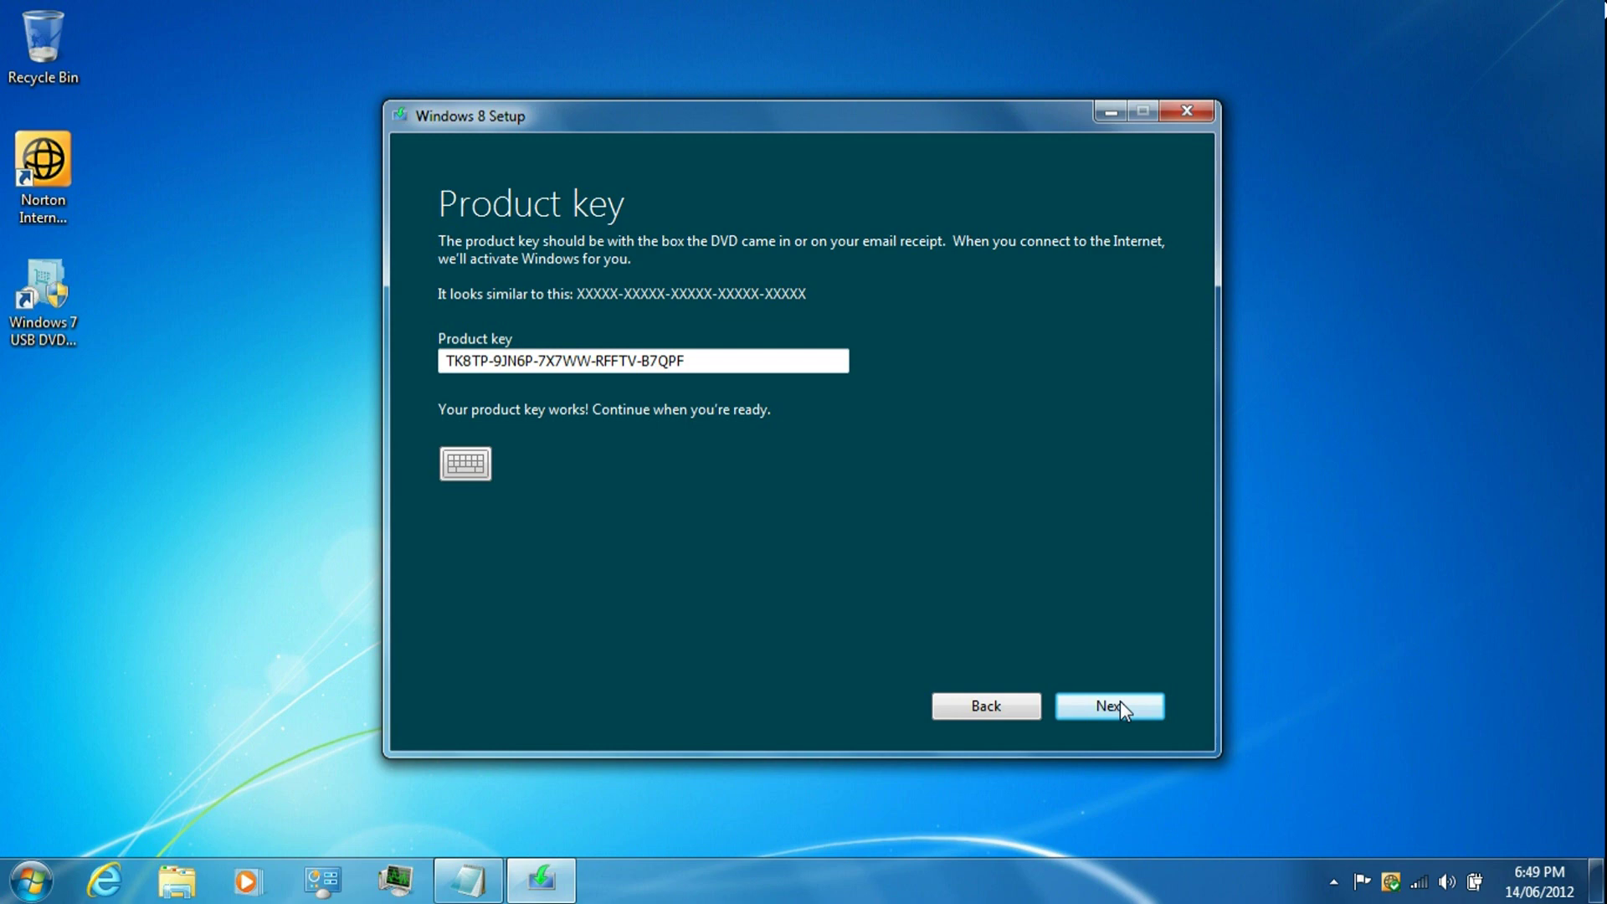
click(1120, 703)
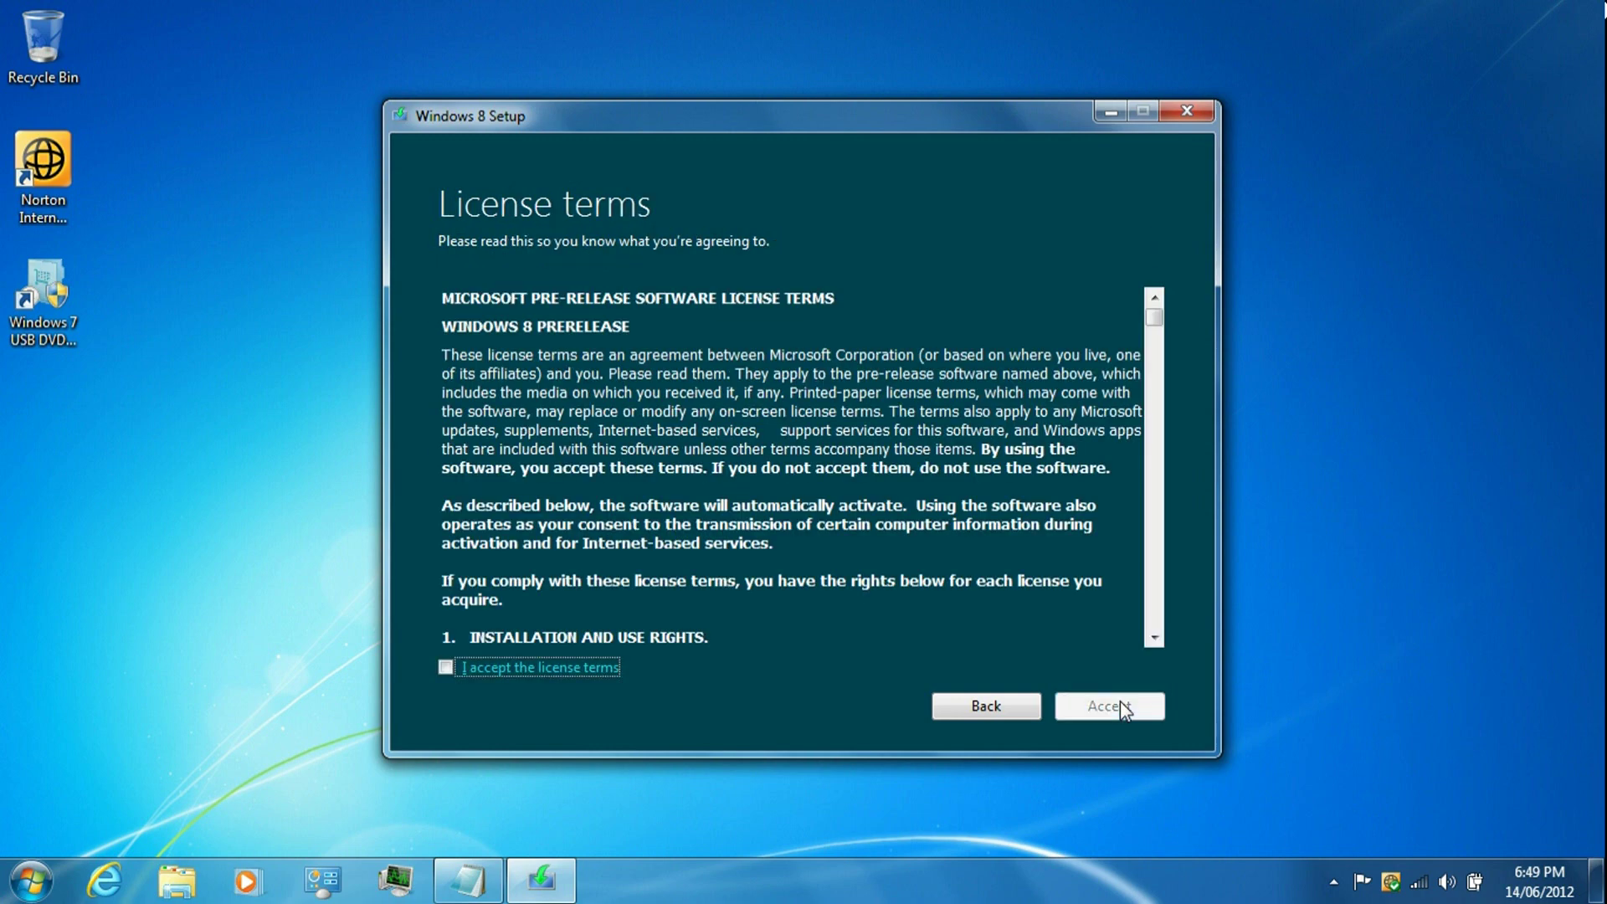
Step: Accept the license terms, keep Windows settings, personal files and apps, and begin installing
click(490, 667)
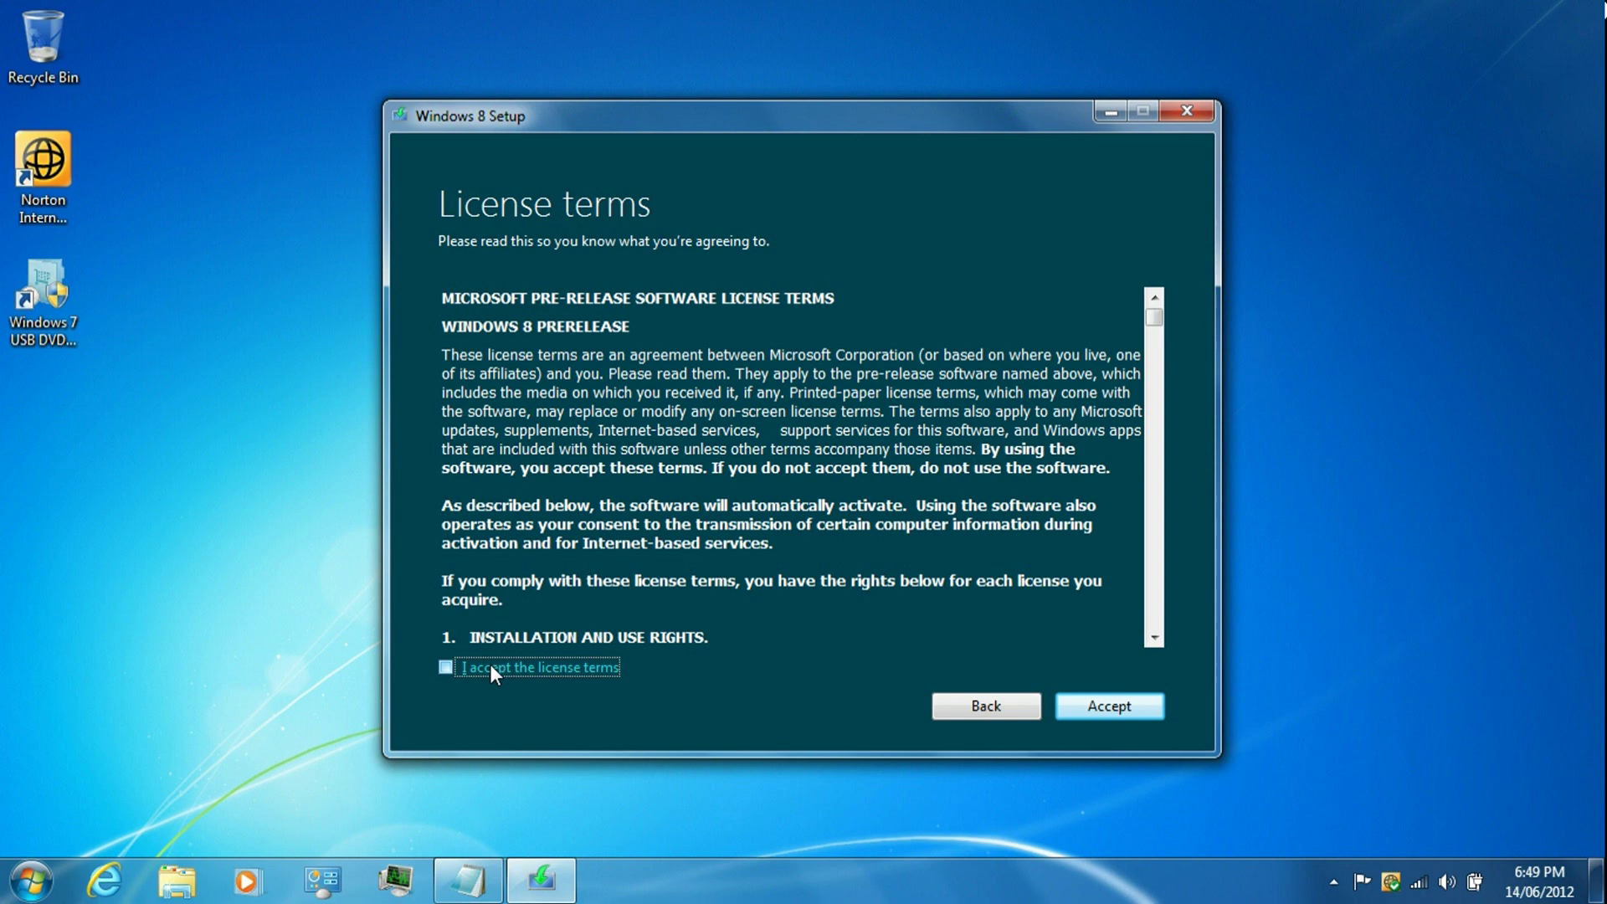
click(1127, 711)
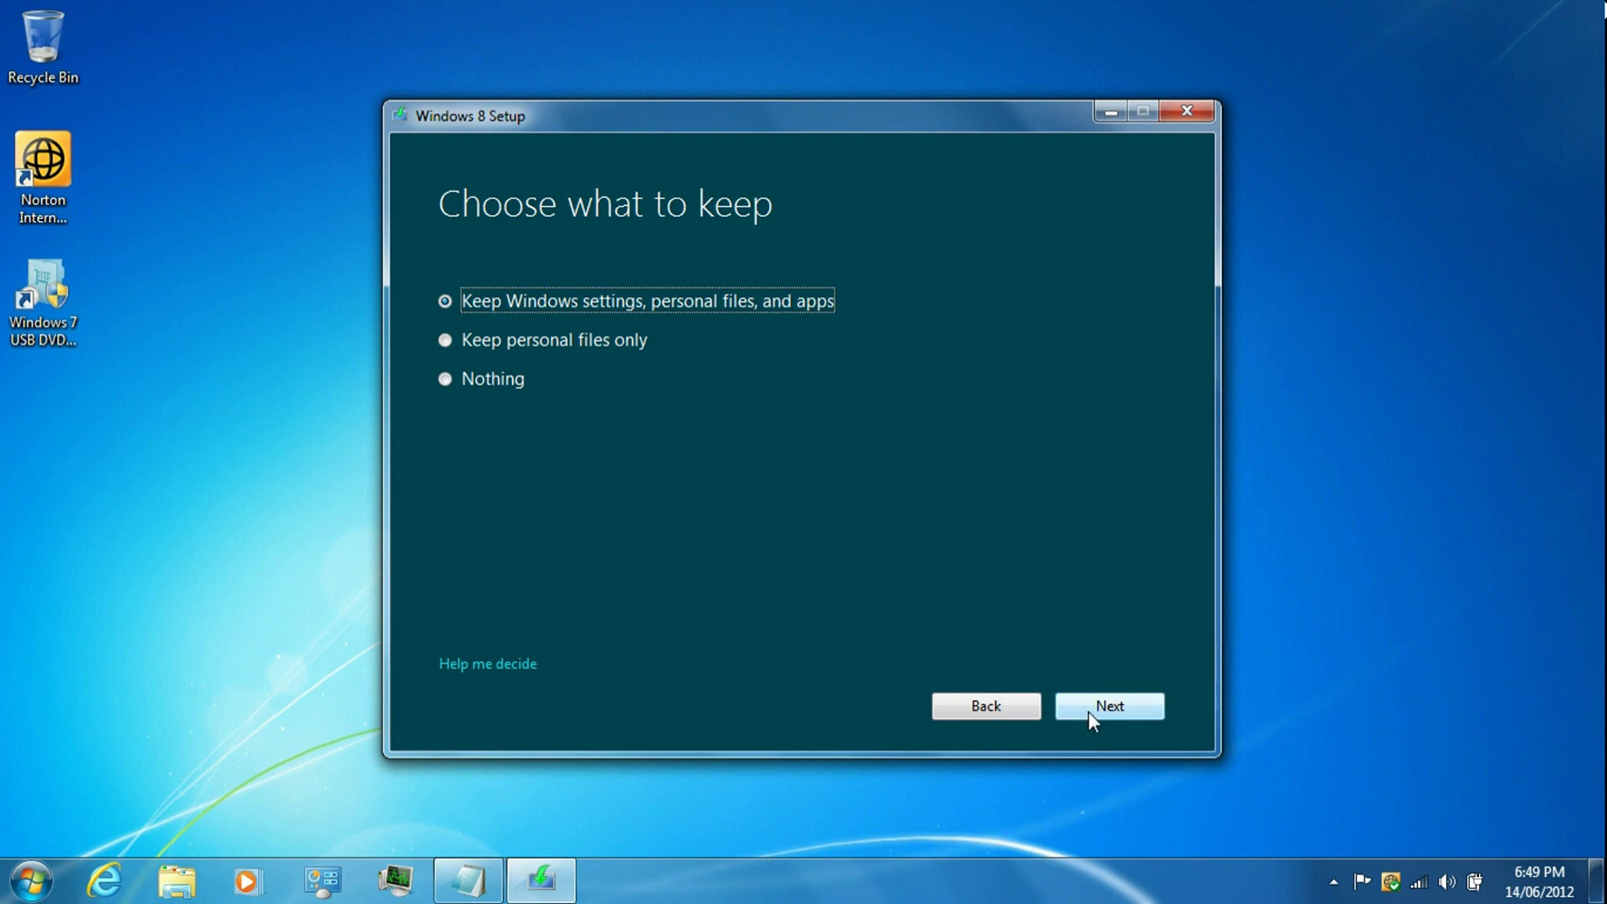
click(1088, 712)
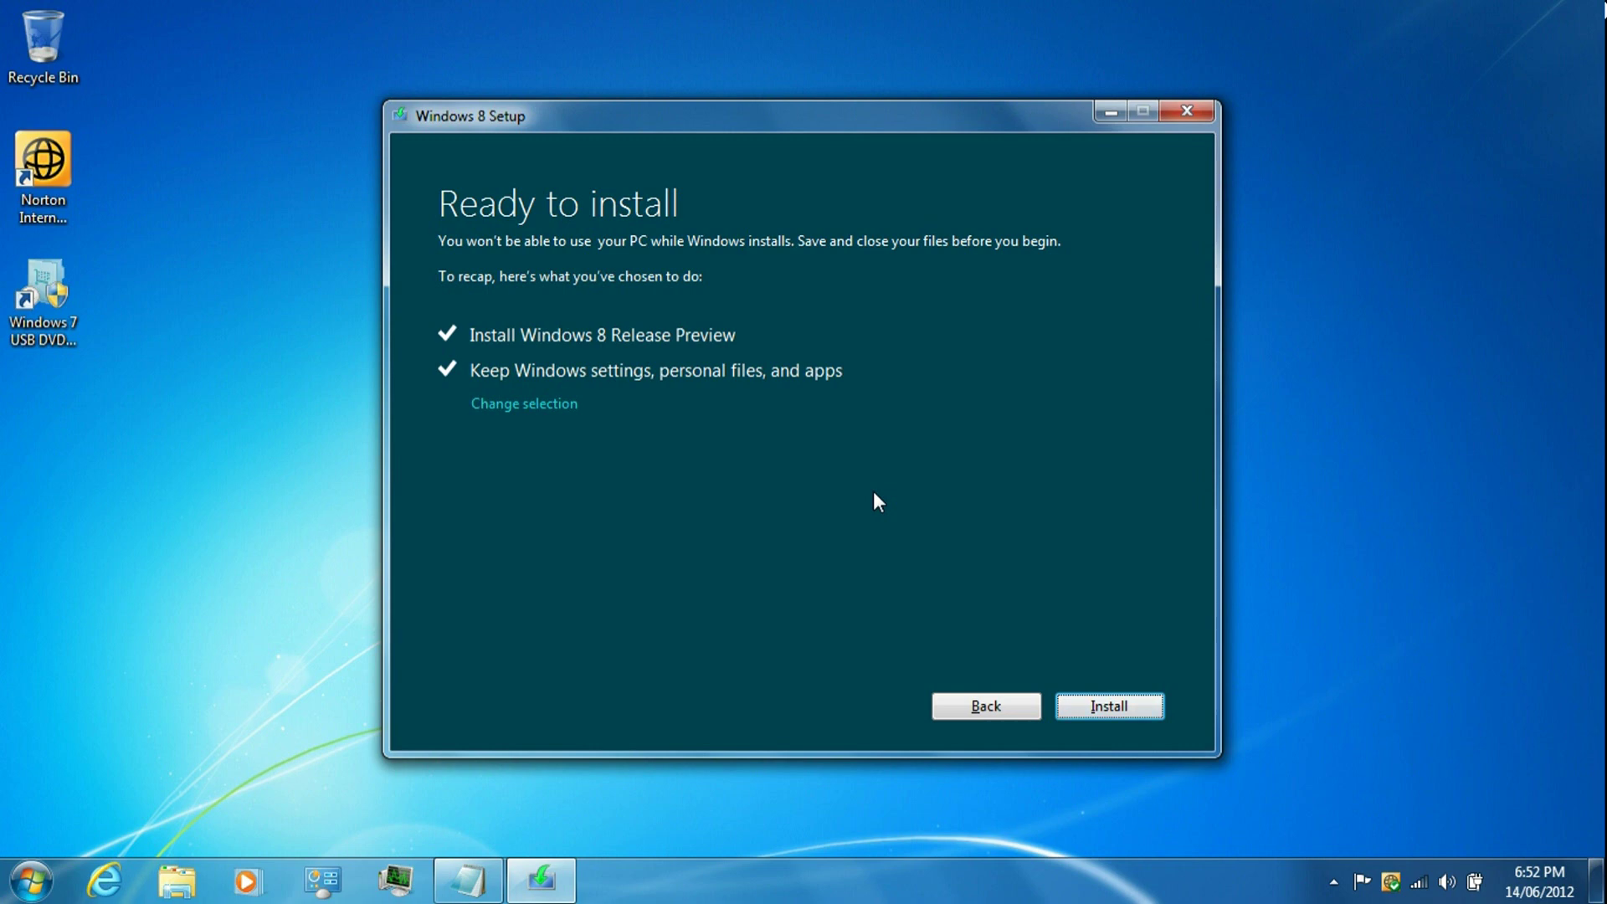
click(1105, 706)
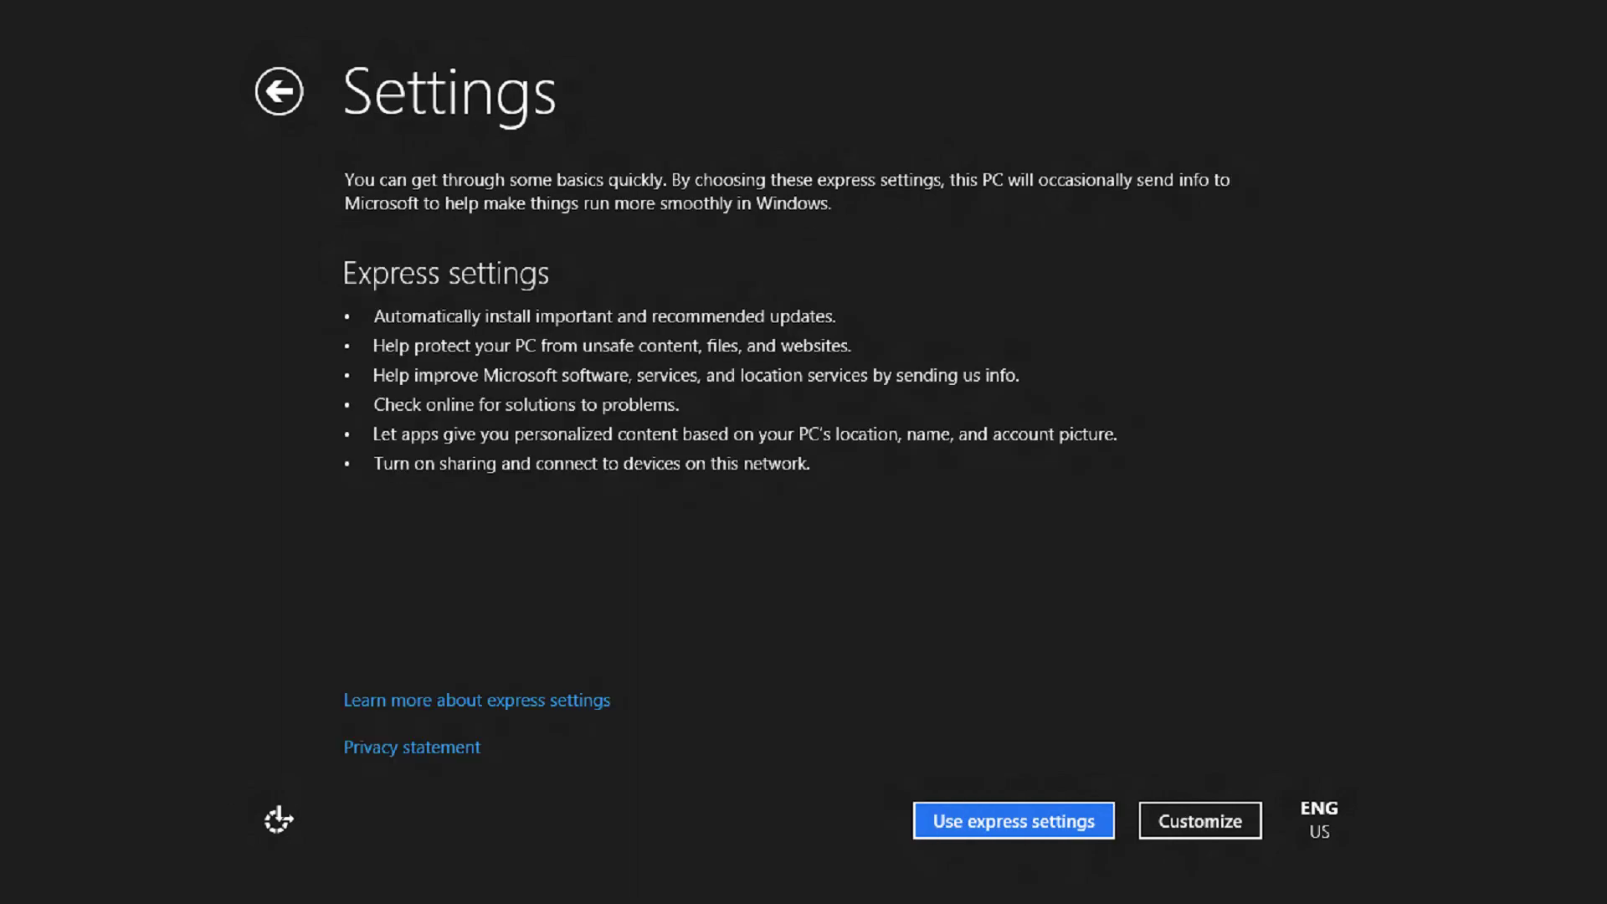
Step: Accept the 'Use express settings' option
key(Return)
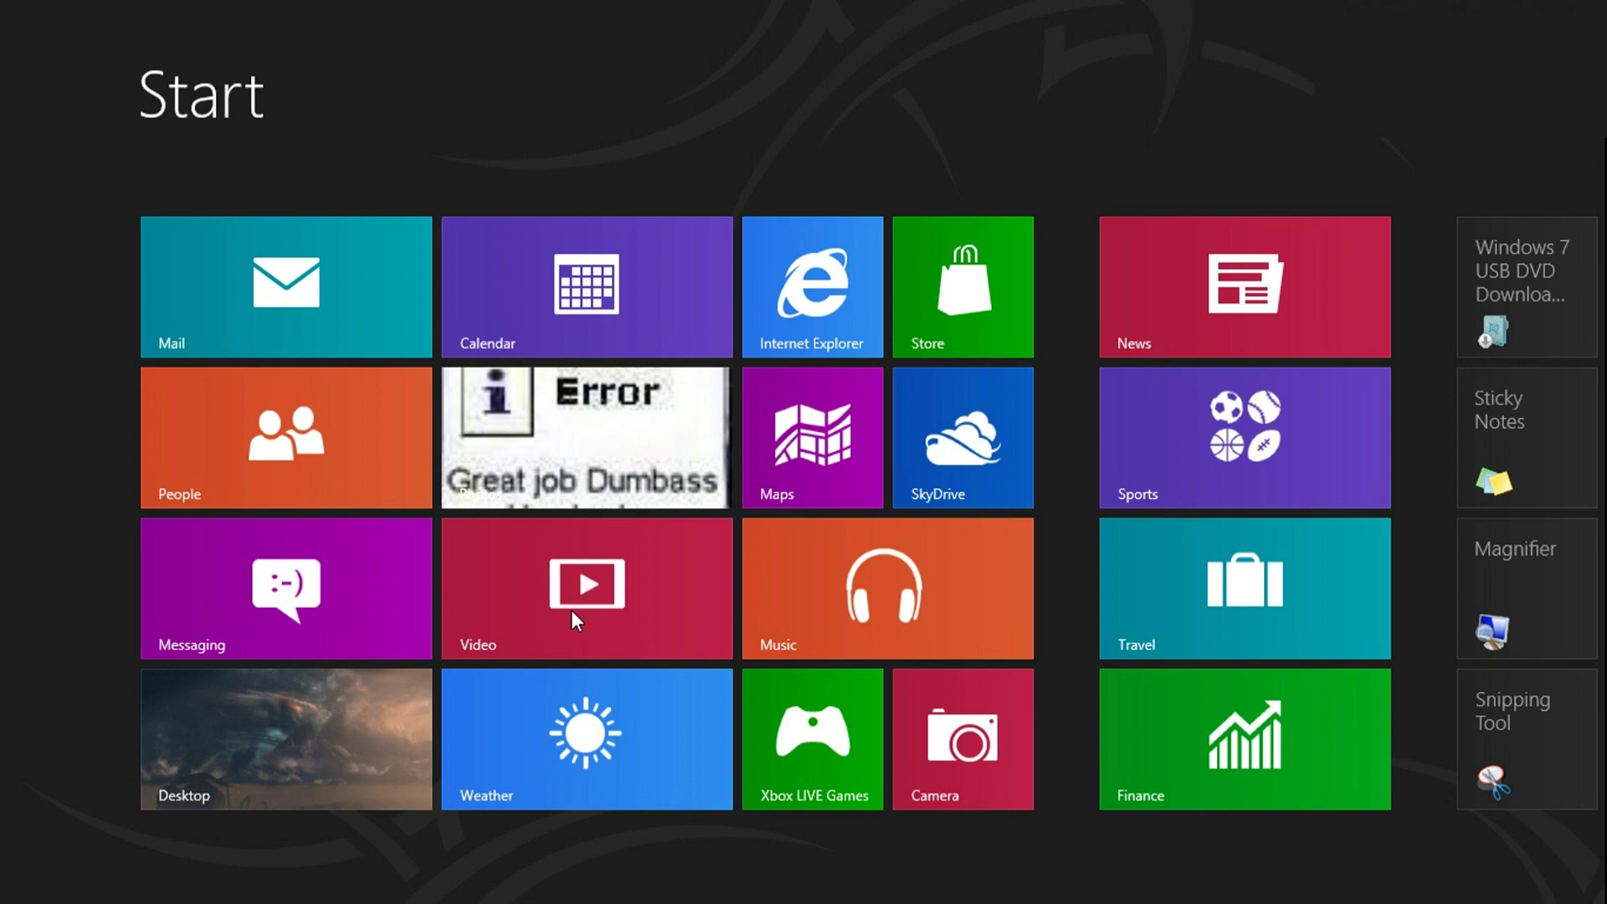
scroll(571, 609, down, 3)
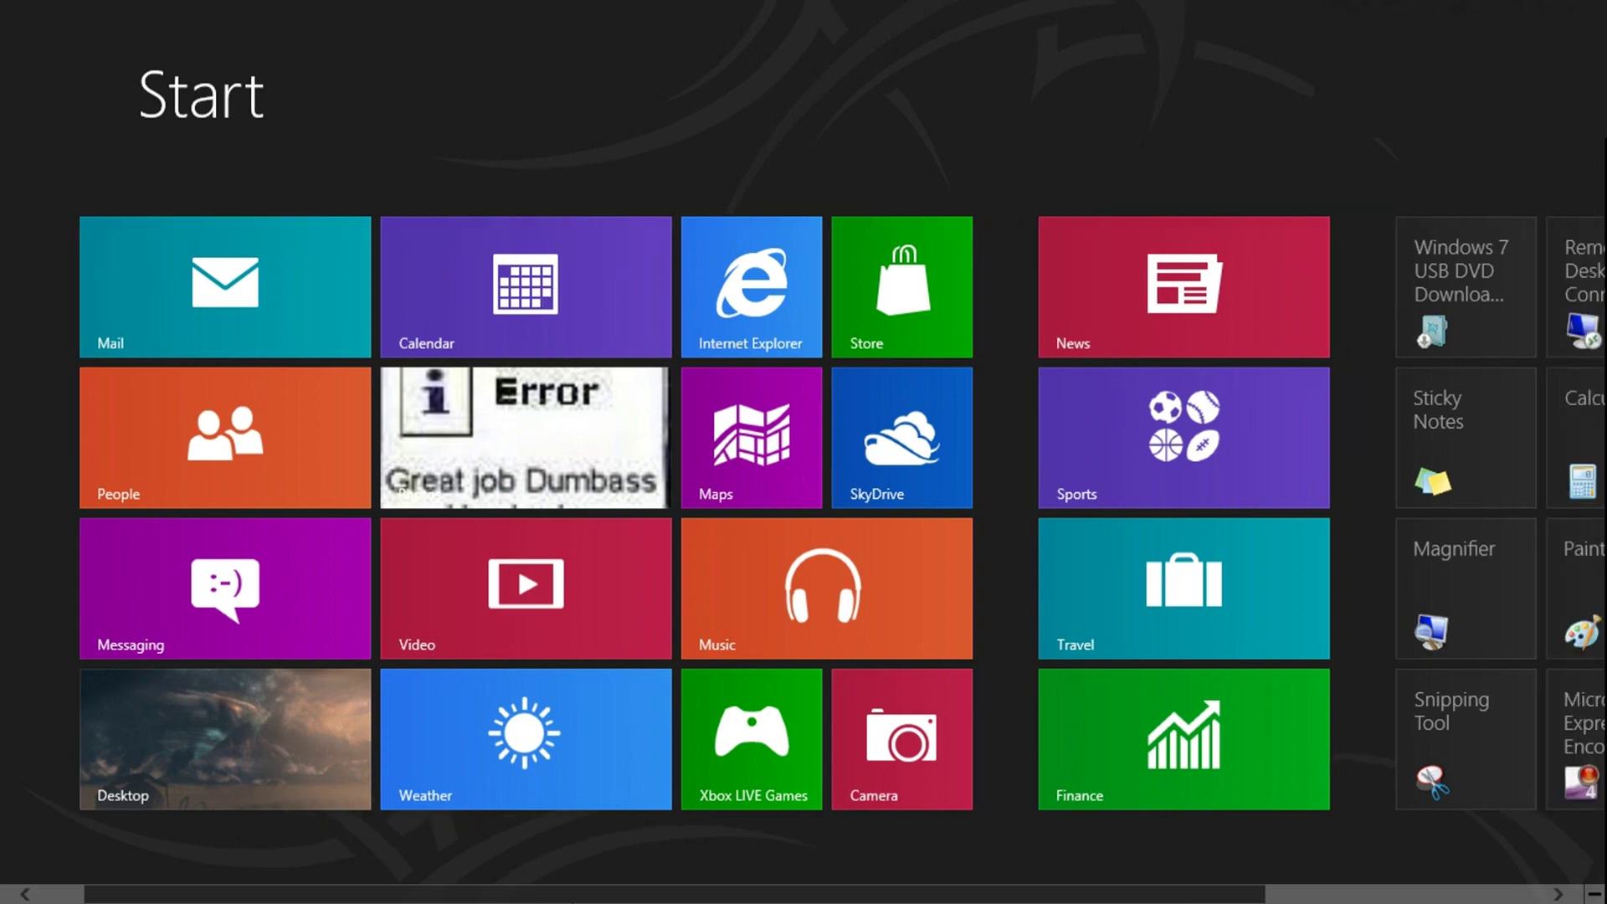
scroll(803, 502, down, 2)
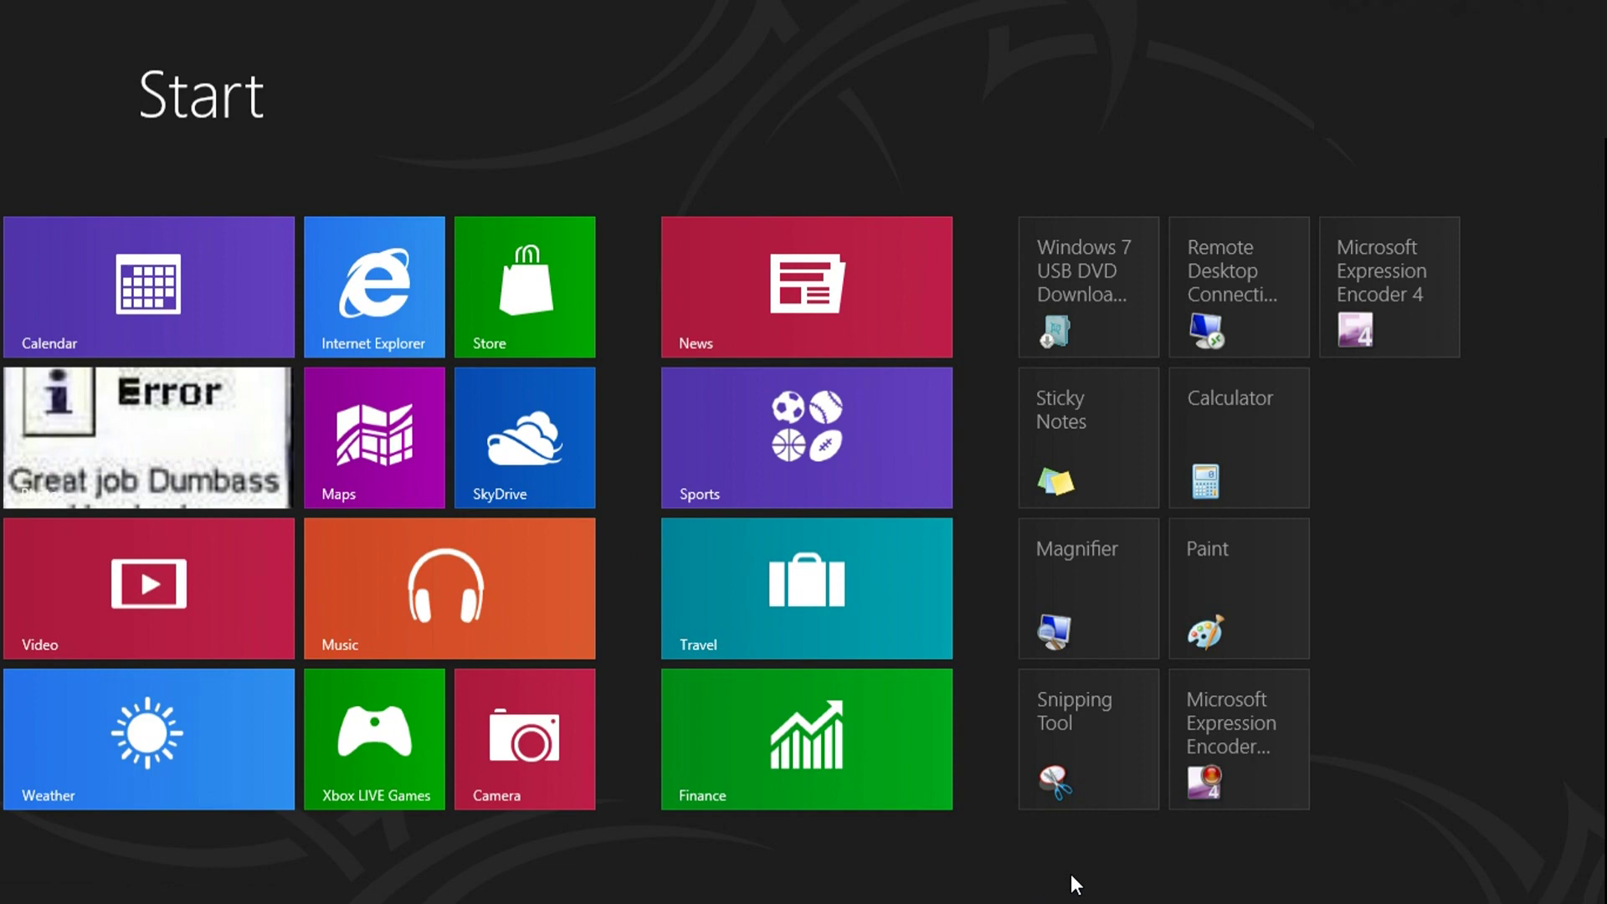
mouse_move(1052, 890)
drag(1052, 897, 728, 897)
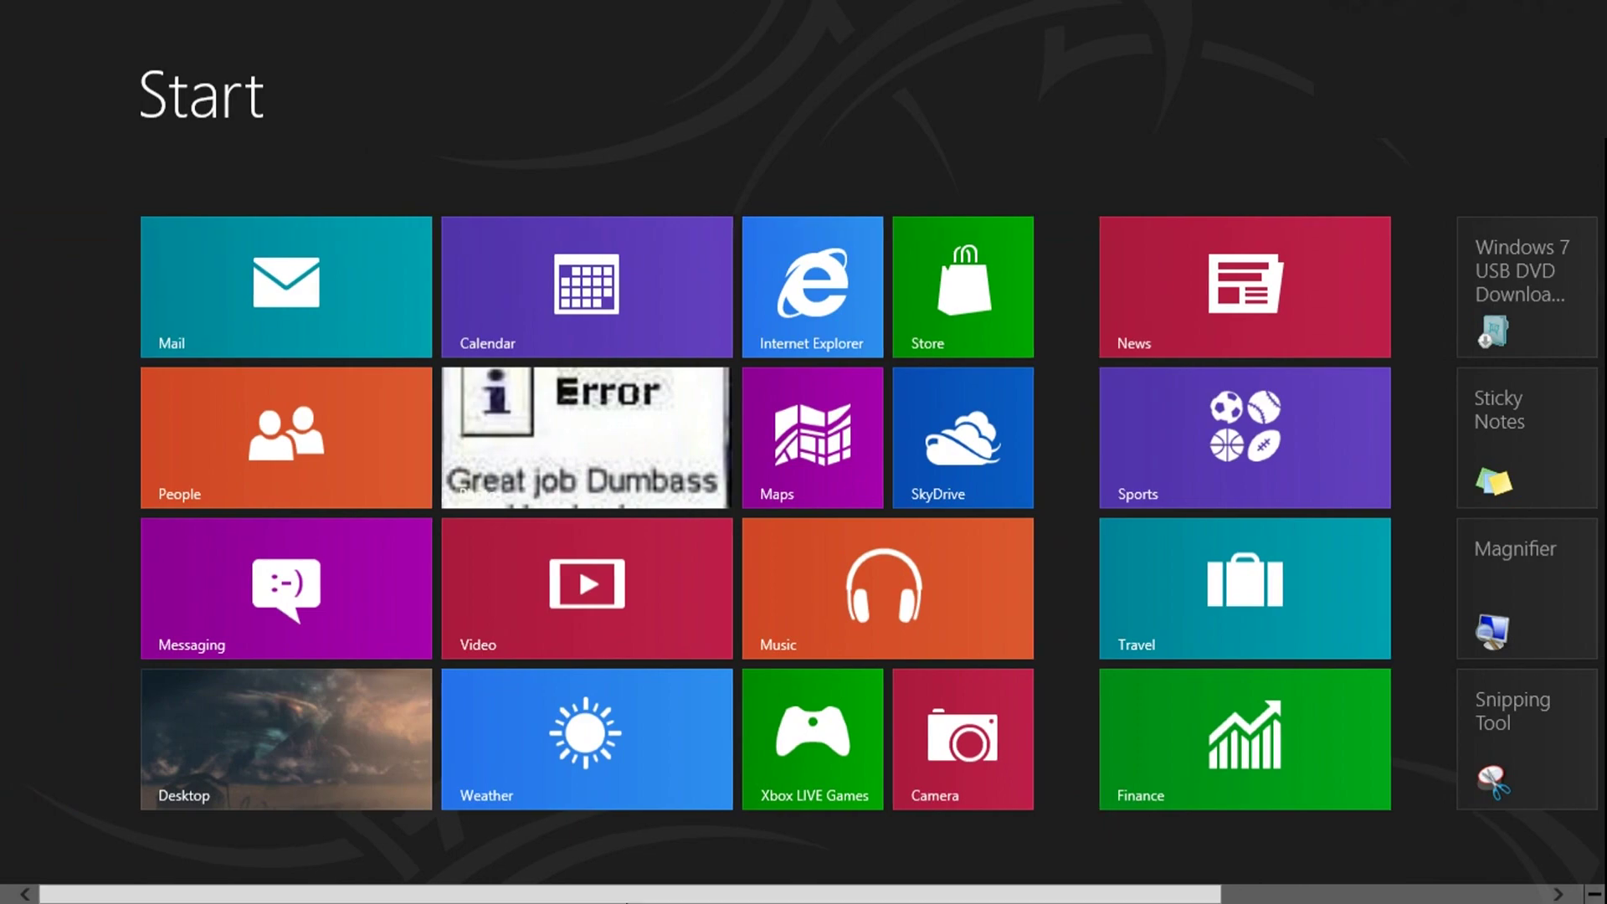
click(365, 766)
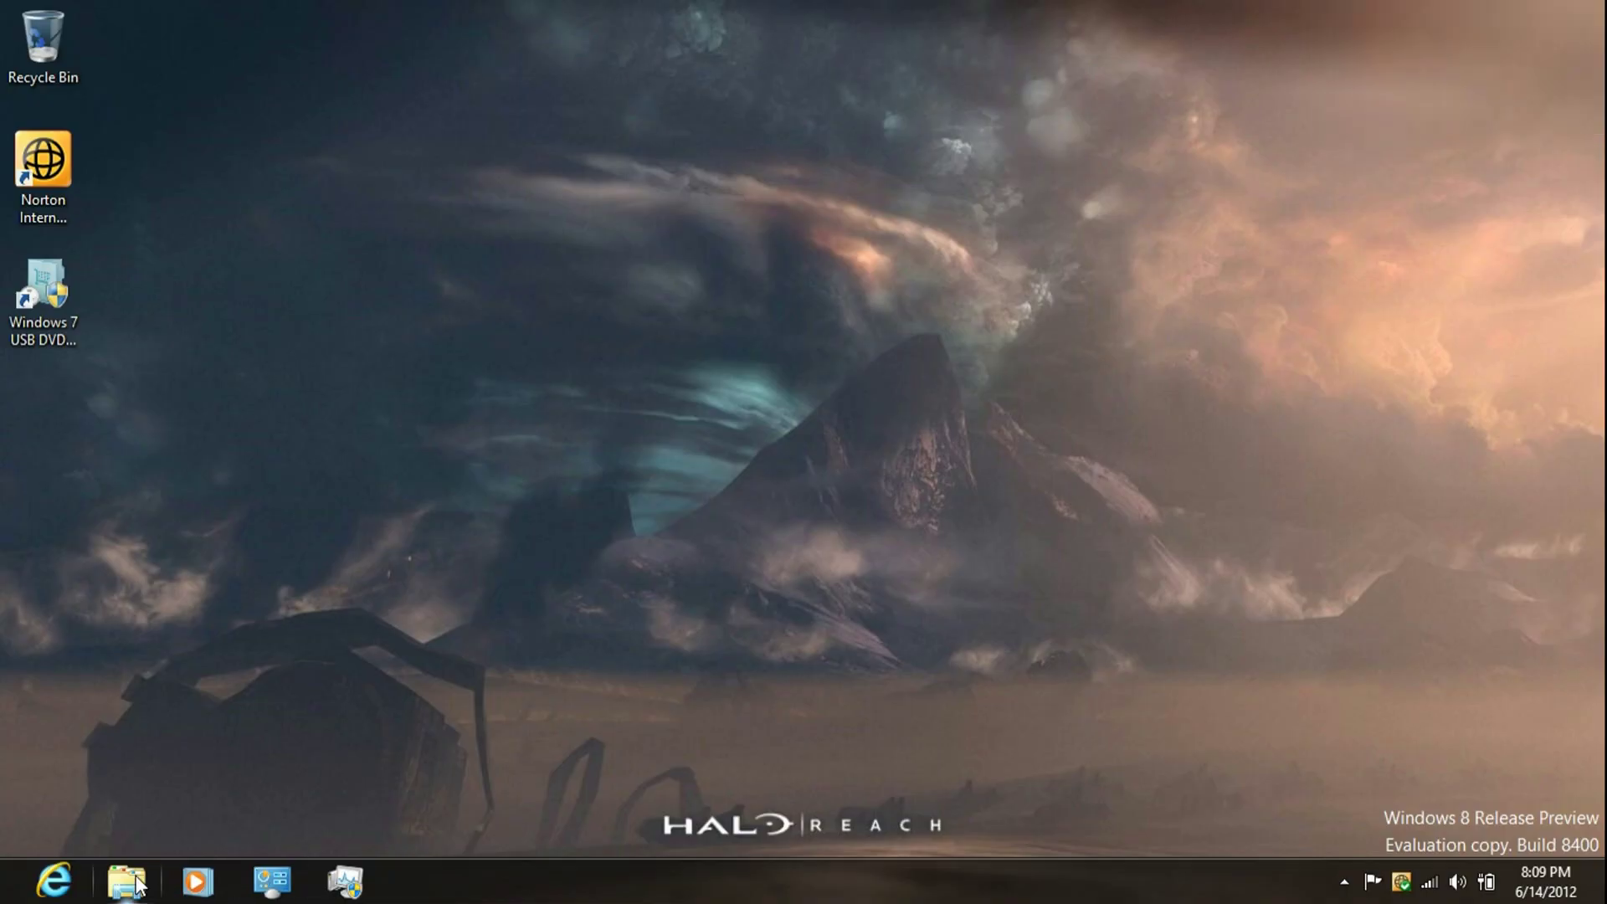
Step: Open the Documents library and its Expression folder to confirm the files remain
click(127, 882)
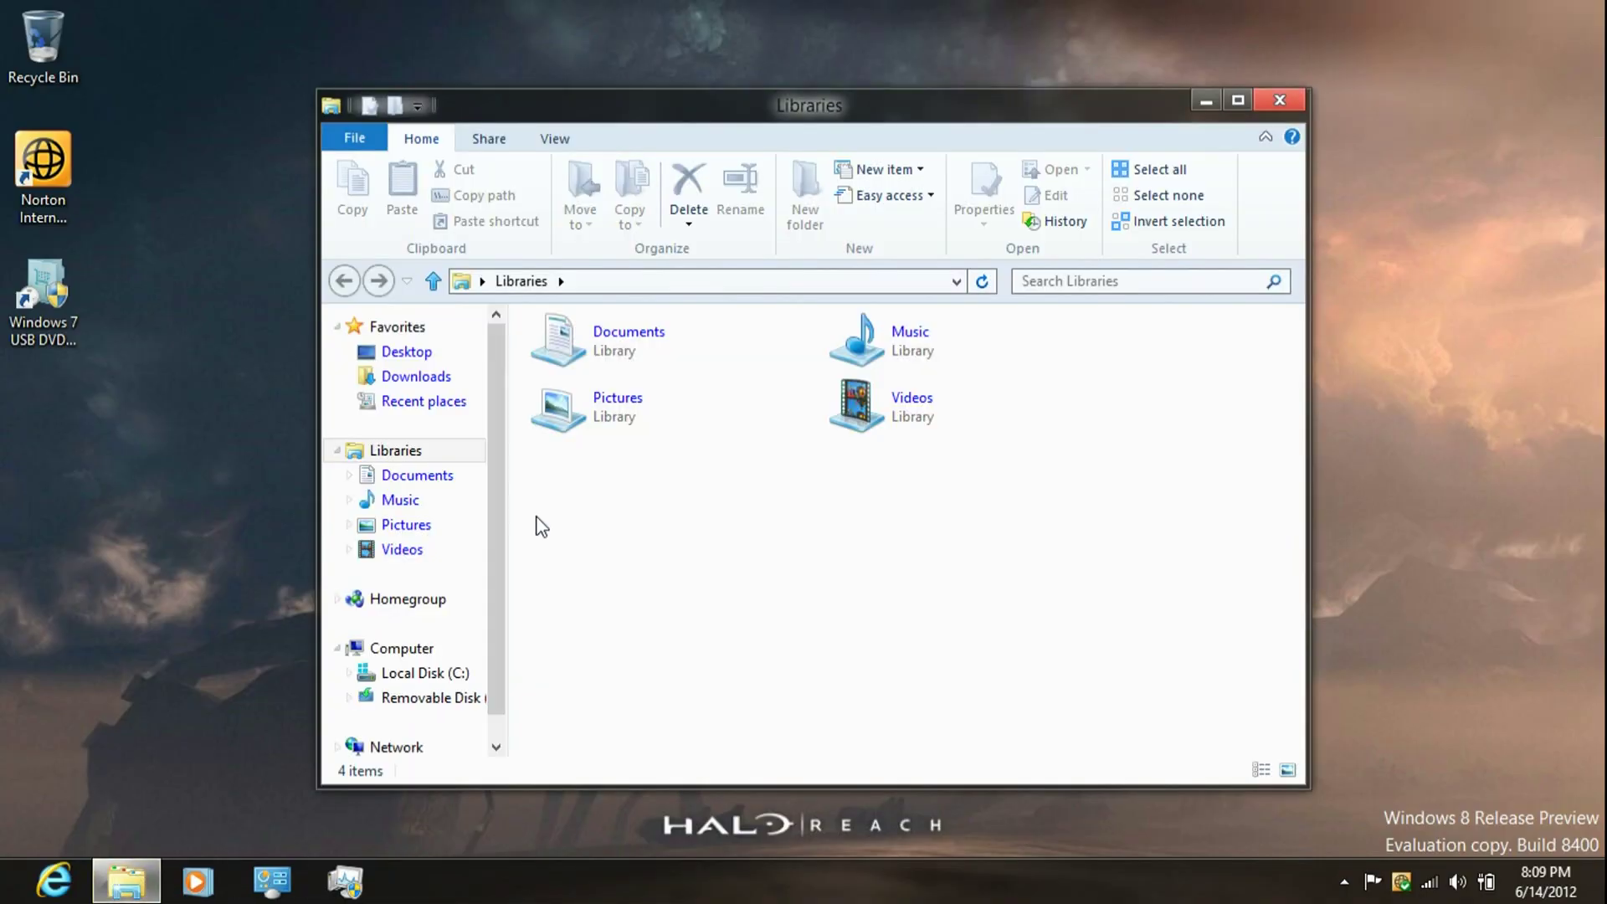
double_click(657, 330)
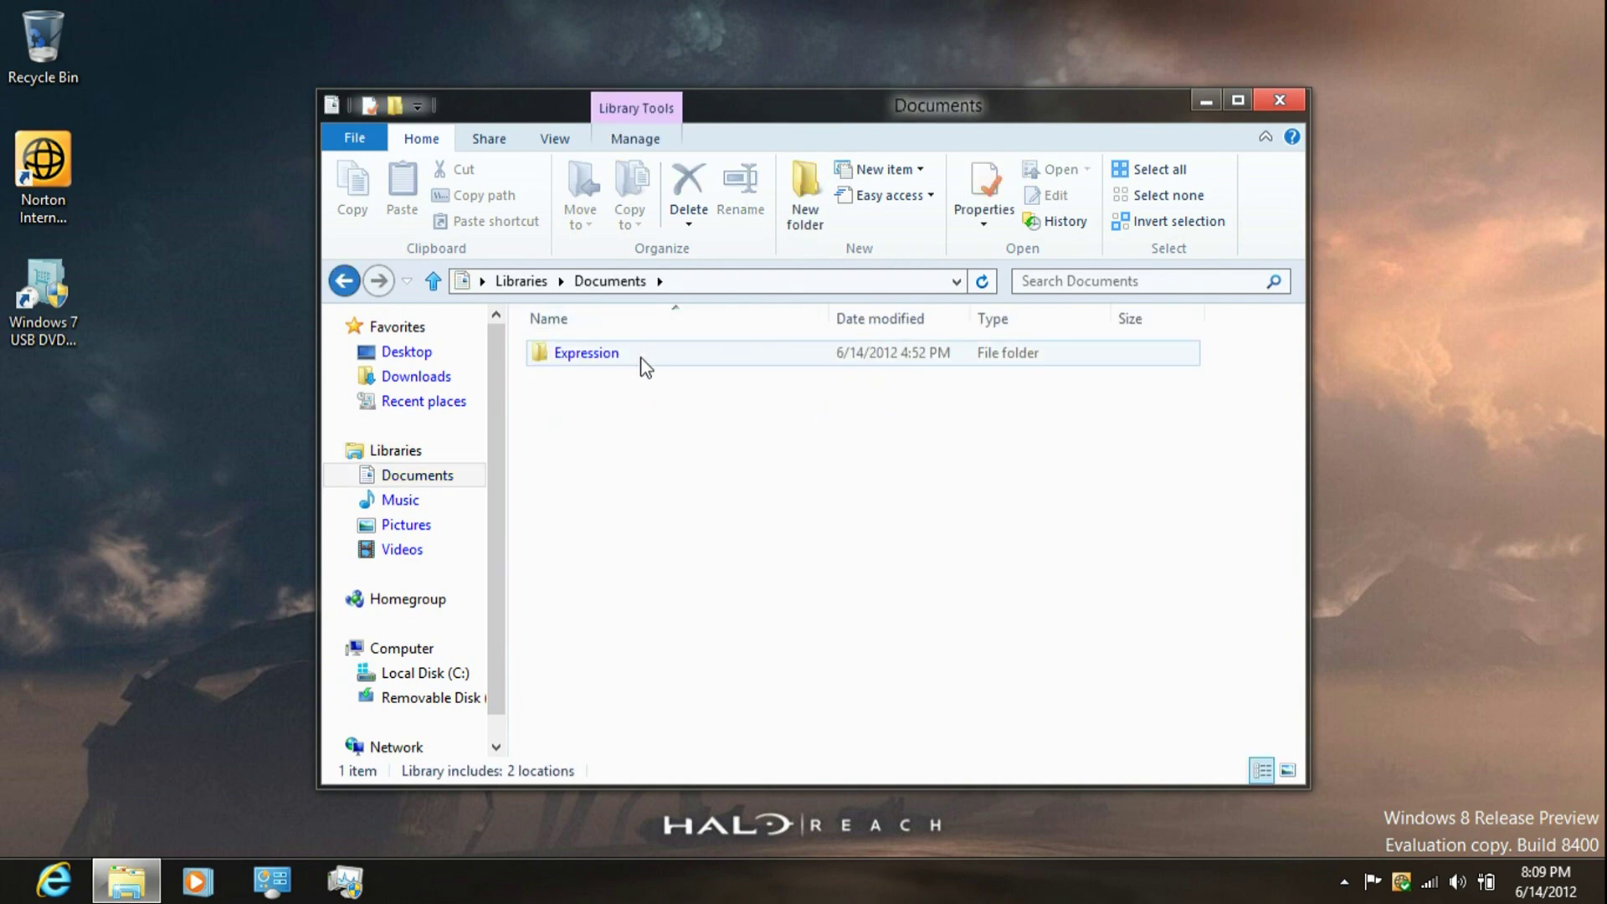
double_click(644, 360)
key(BackSpace)
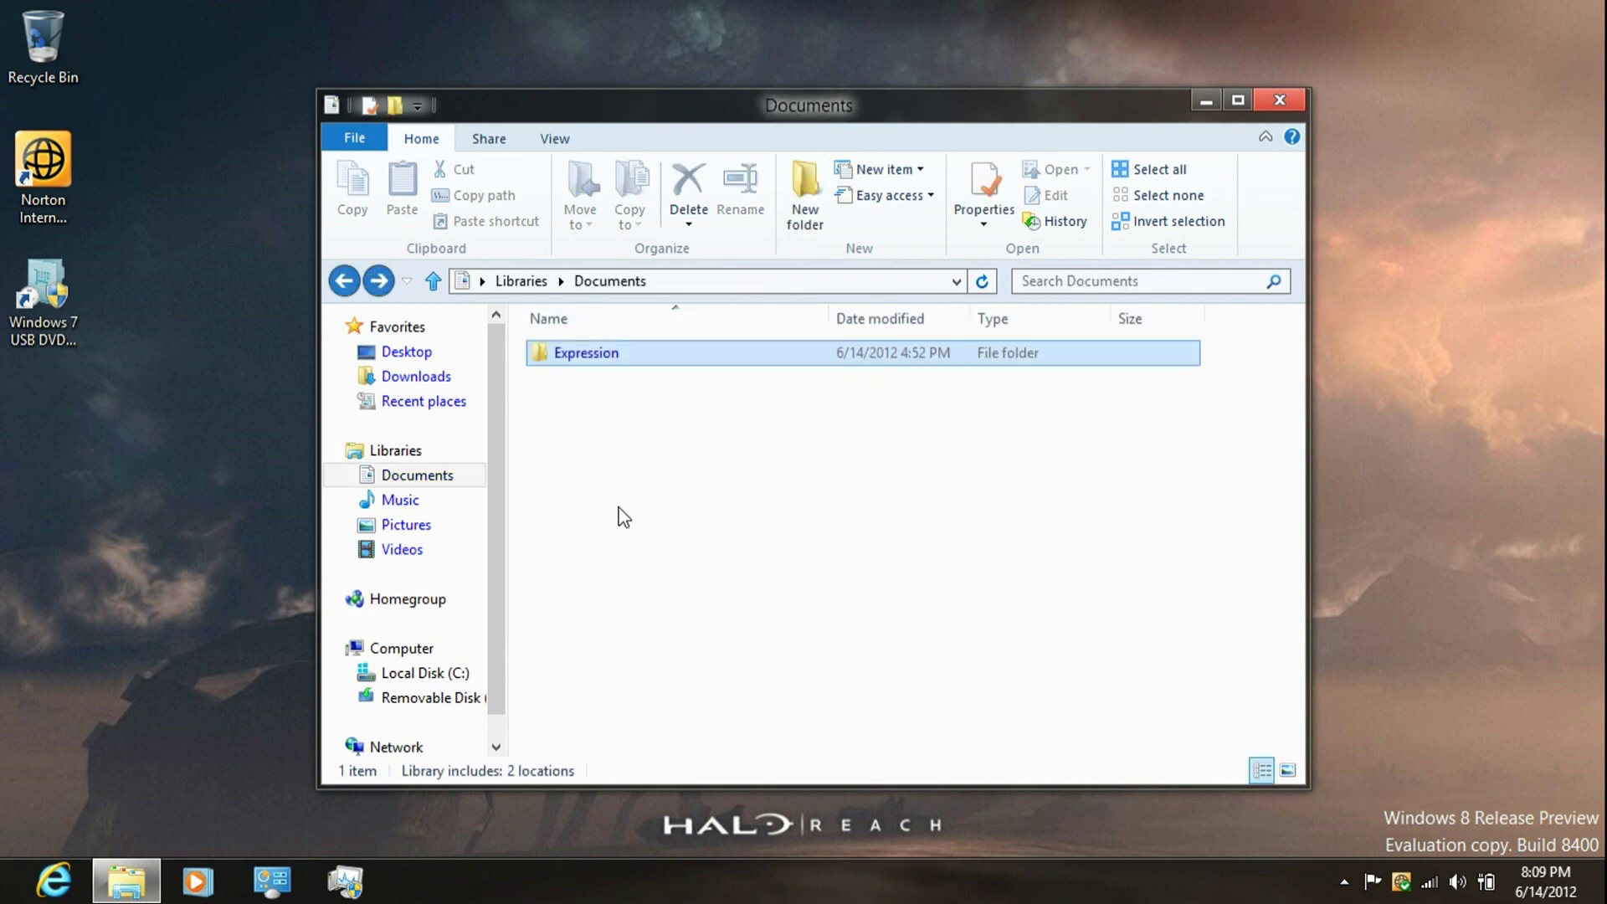
key(BackSpace)
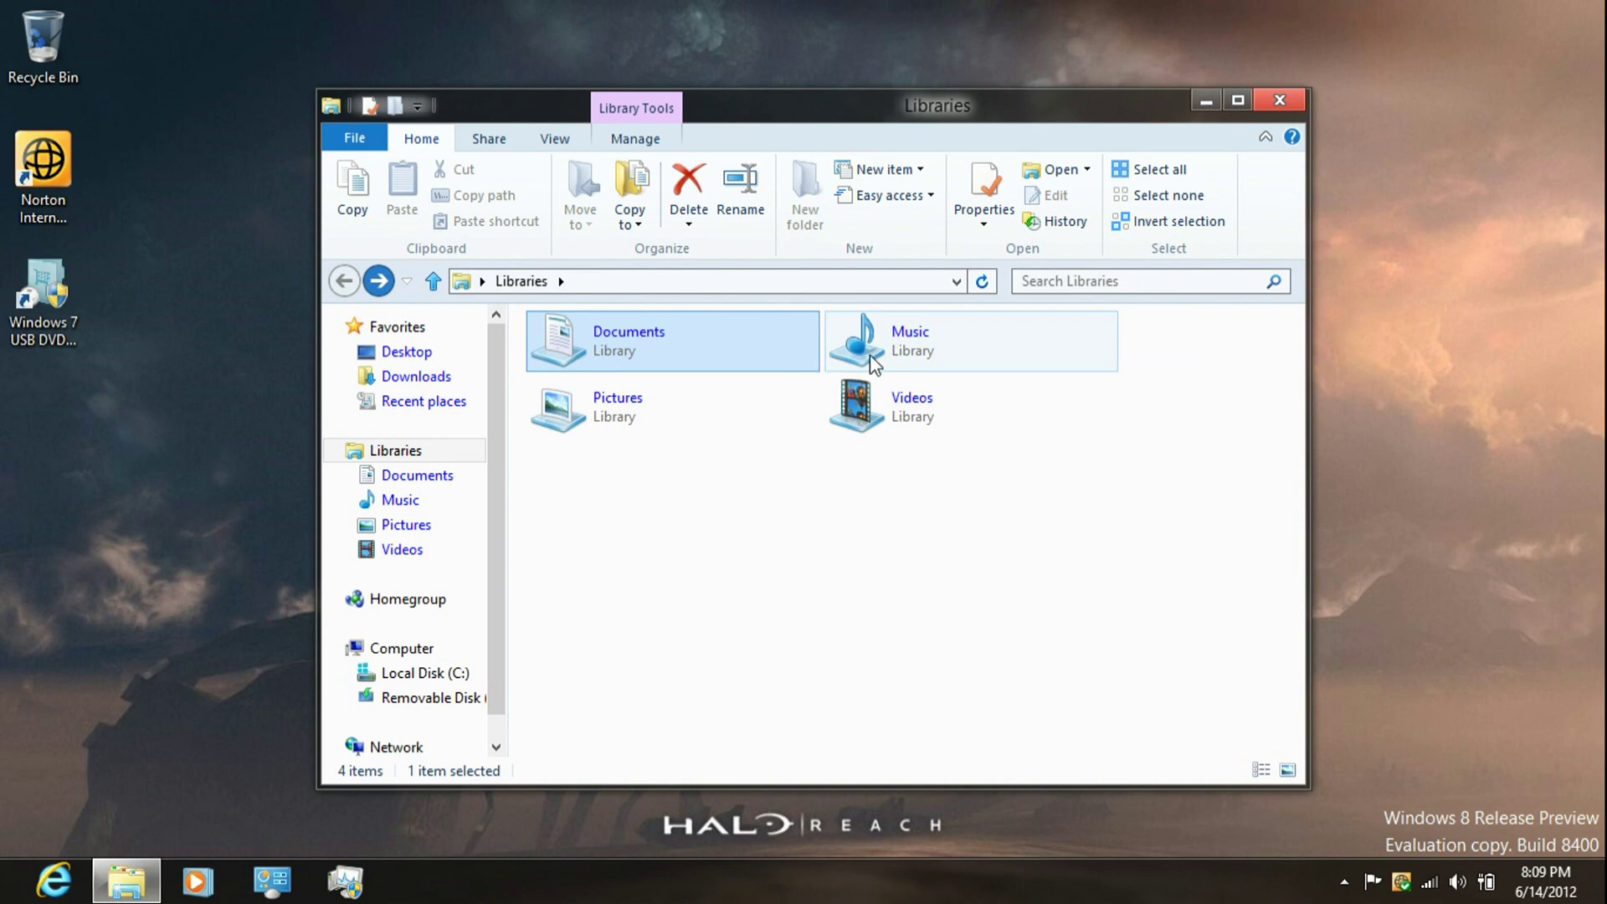
Step: Check the Music, Videos and Pictures libraries, then close File Explorer
double_click(873, 362)
key(BackSpace)
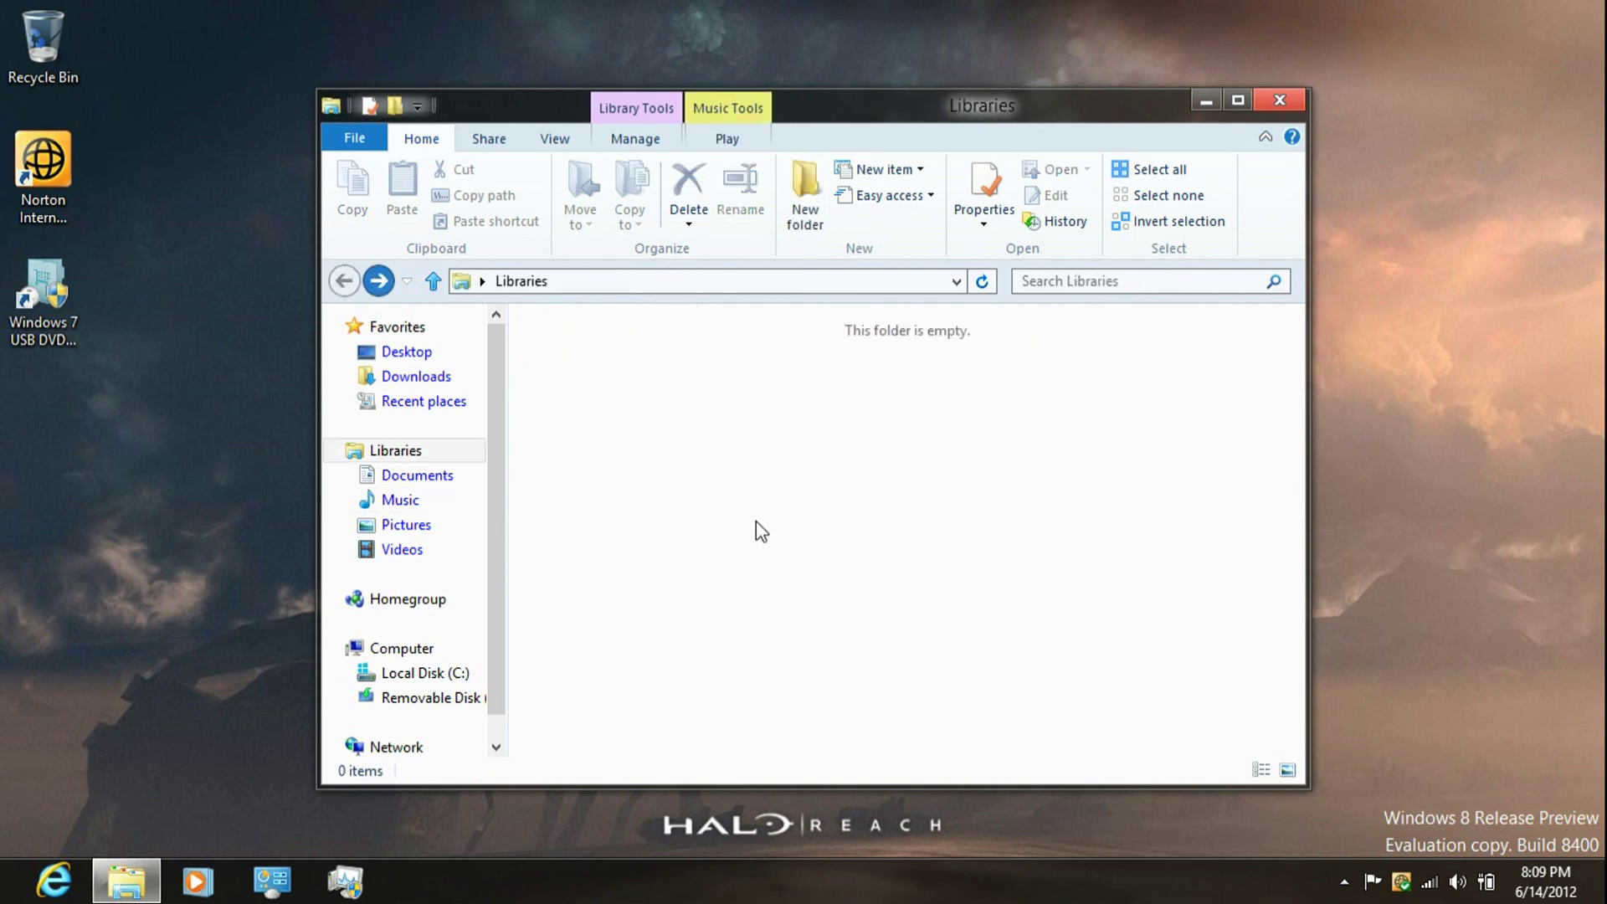
key(Down)
key(Return)
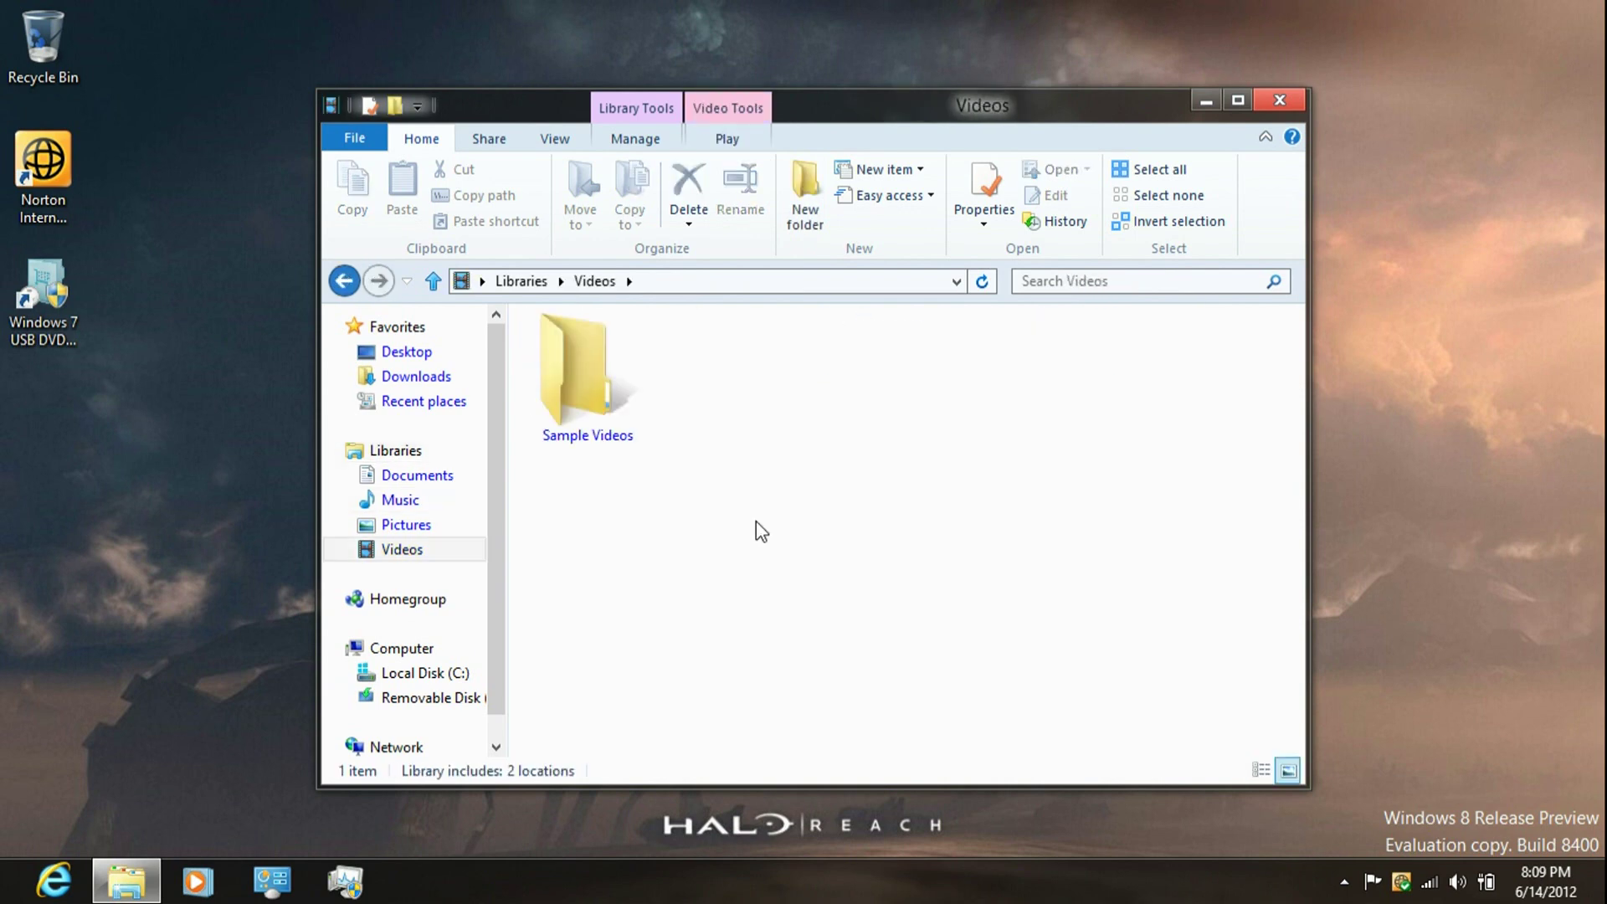
key(BackSpace)
key(Left)
key(Return)
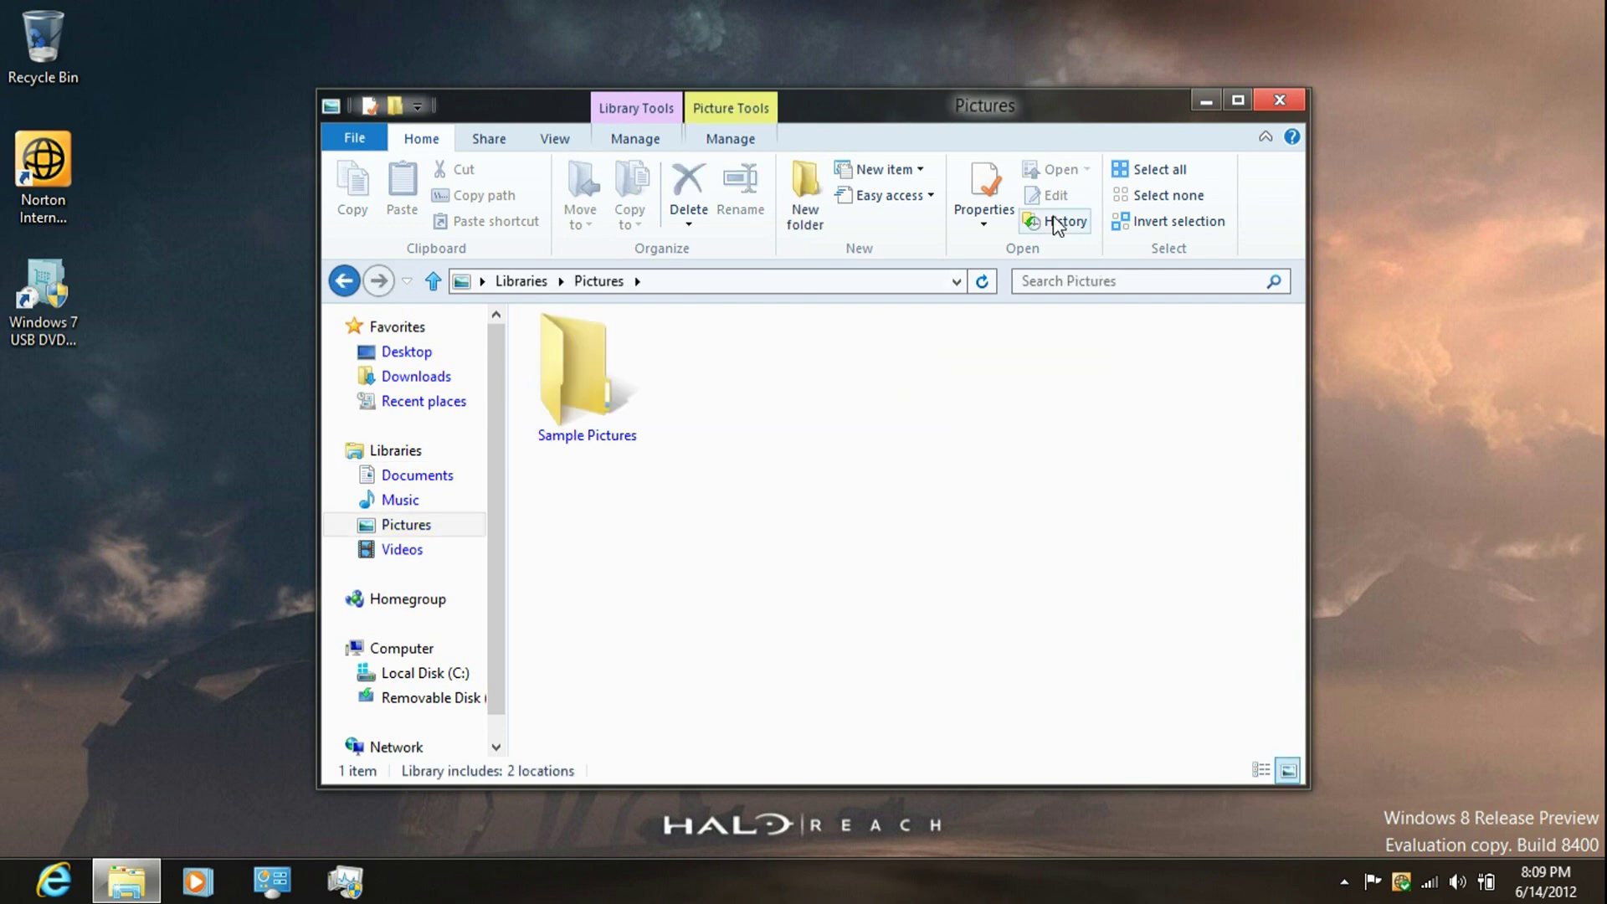
click(1296, 109)
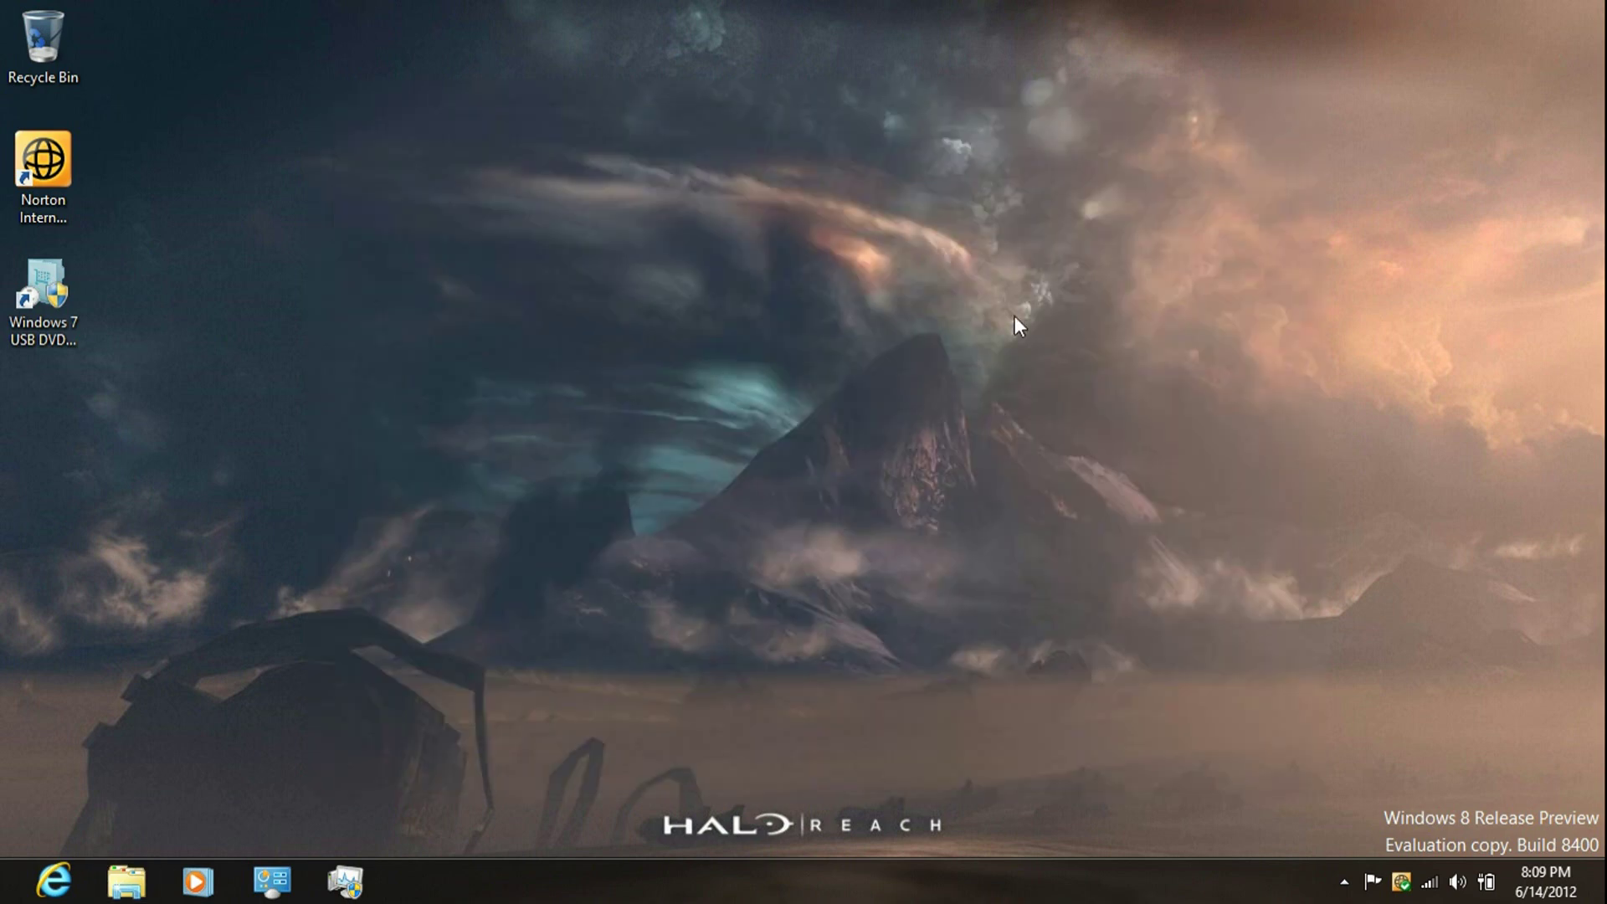